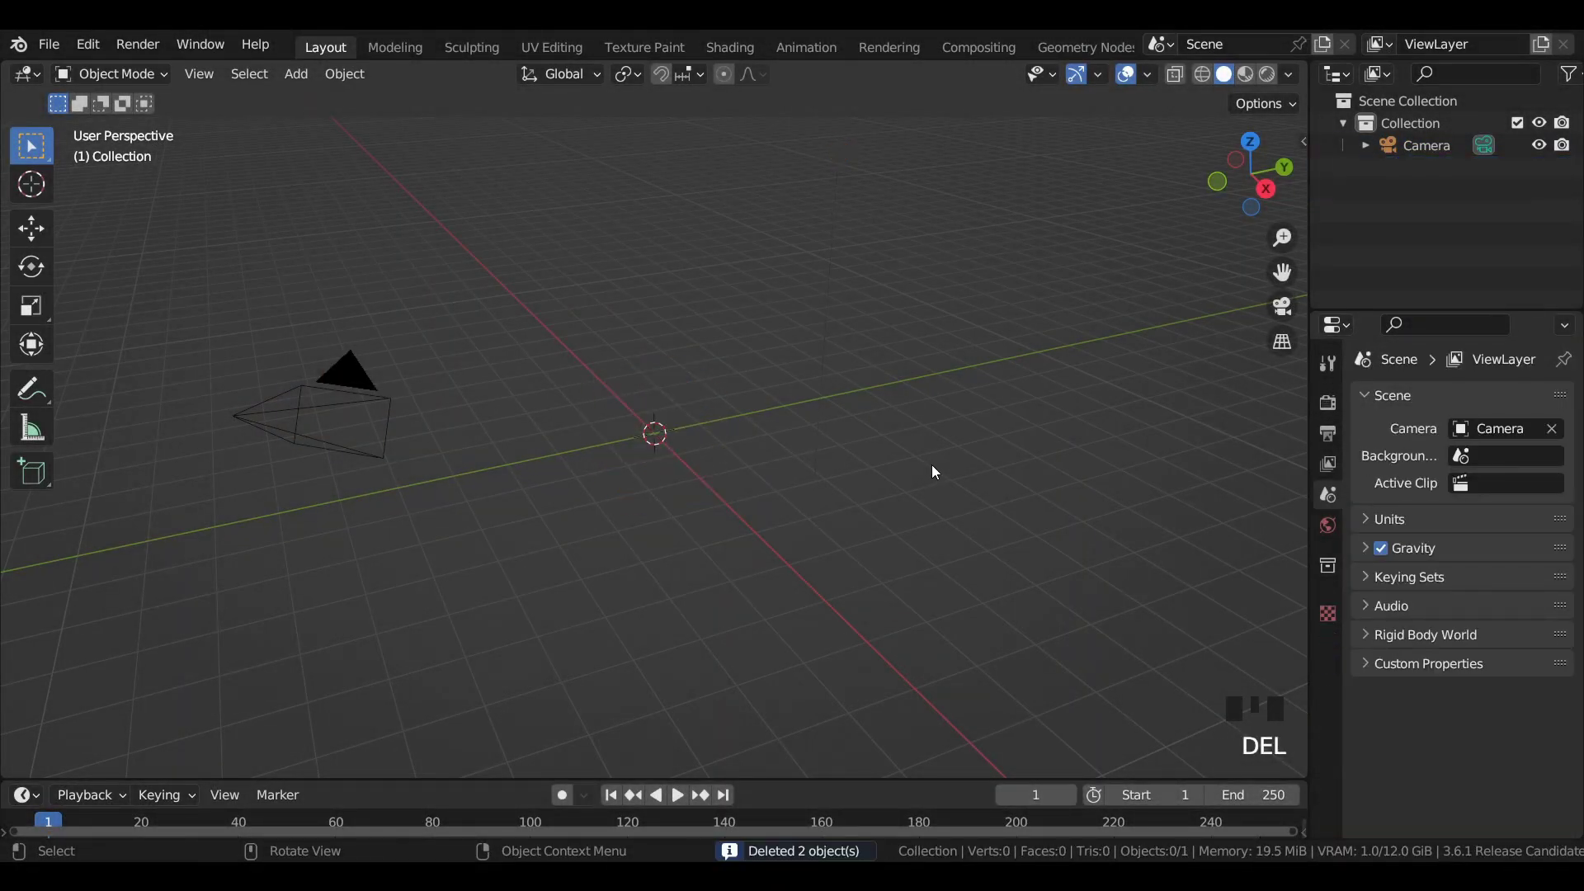
- Add a torus mesh to the empty scene
{"action": "key", "text": "shift+a"}
{"action": "mouse_move", "coordinate": [537, 244]}
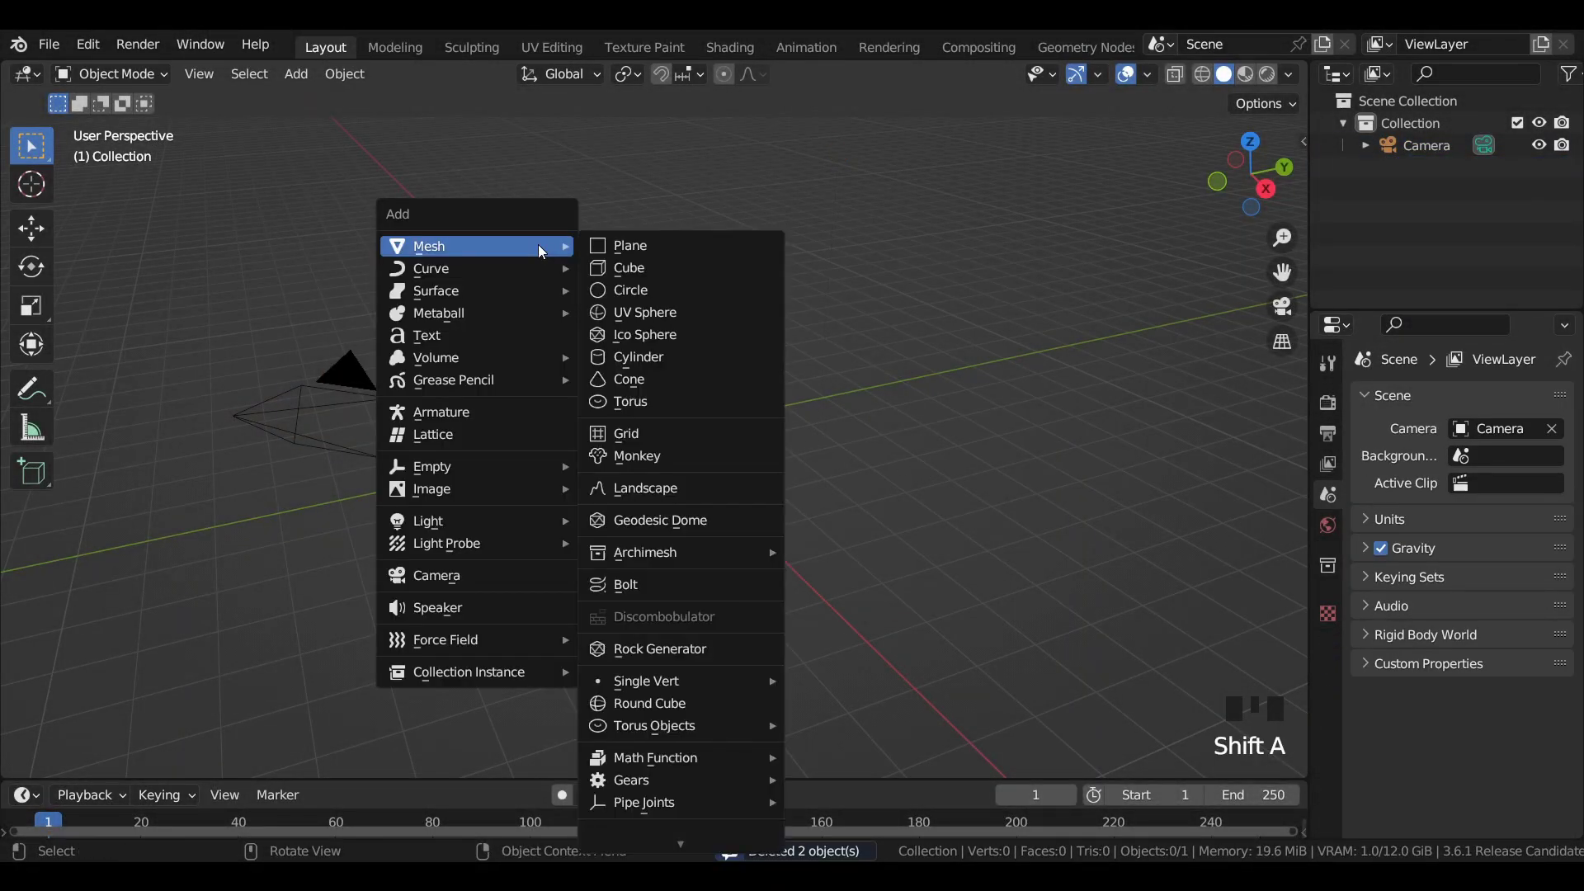
{"action": "left_click", "coordinate": [674, 403]}
{"action": "scroll", "coordinate": [675, 406], "scroll_direction": "up", "scroll_amount": 8}
- Set the torus minor radius to 0.5 m and view it from the front
{"action": "left_click", "coordinate": [94, 761]}
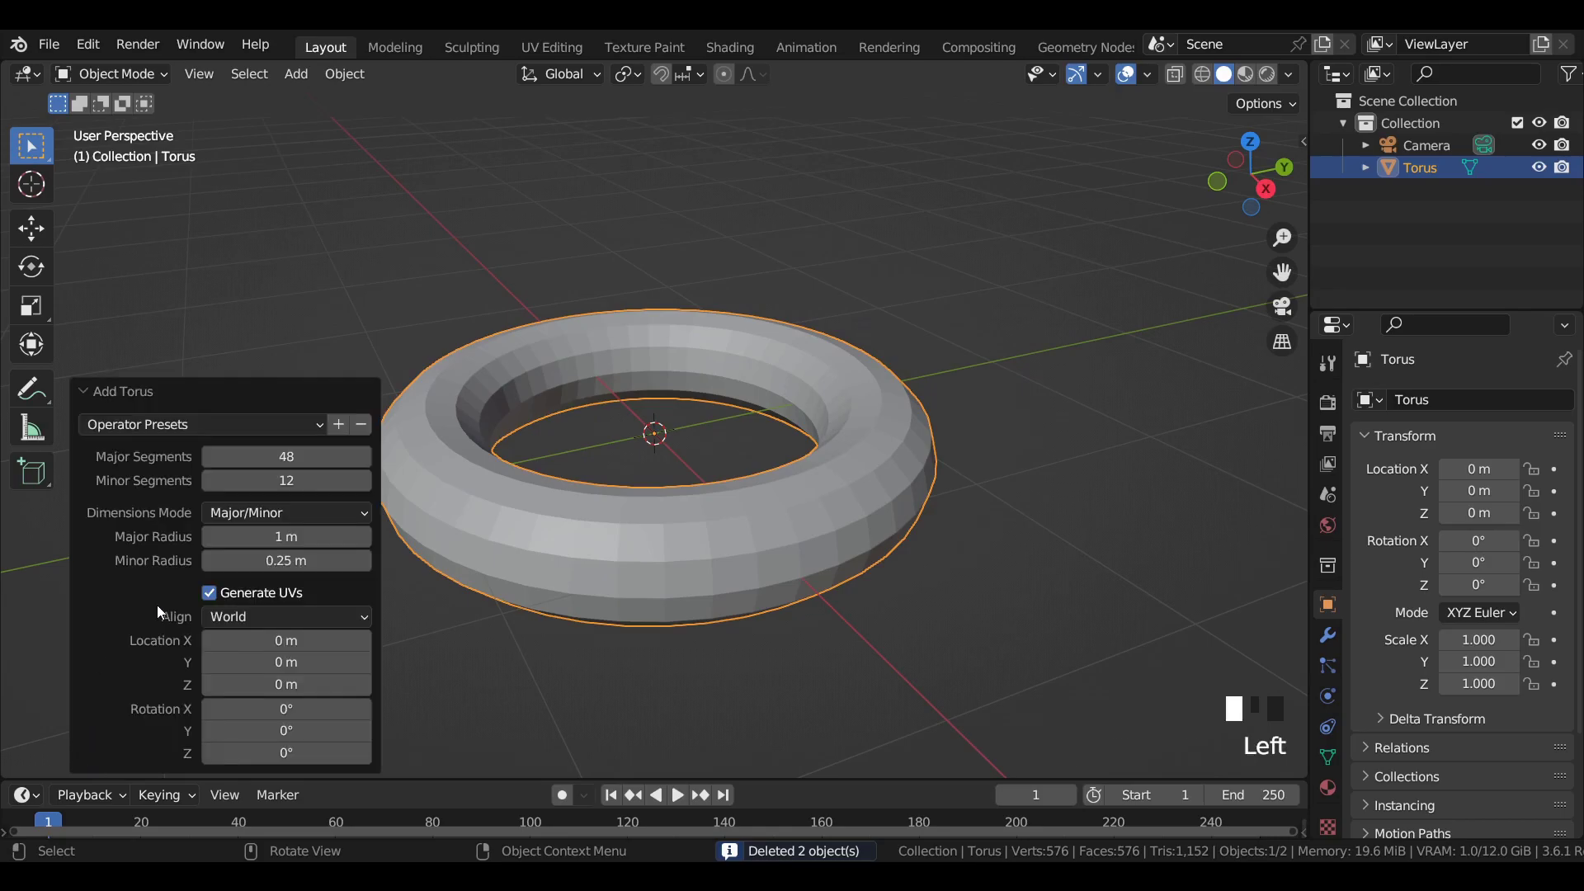
{"action": "double_click", "coordinate": [280, 560]}
{"action": "key", "text": "BackSpace"}
{"action": "type", "text": "0.5"}
{"action": "key", "text": "Return"}
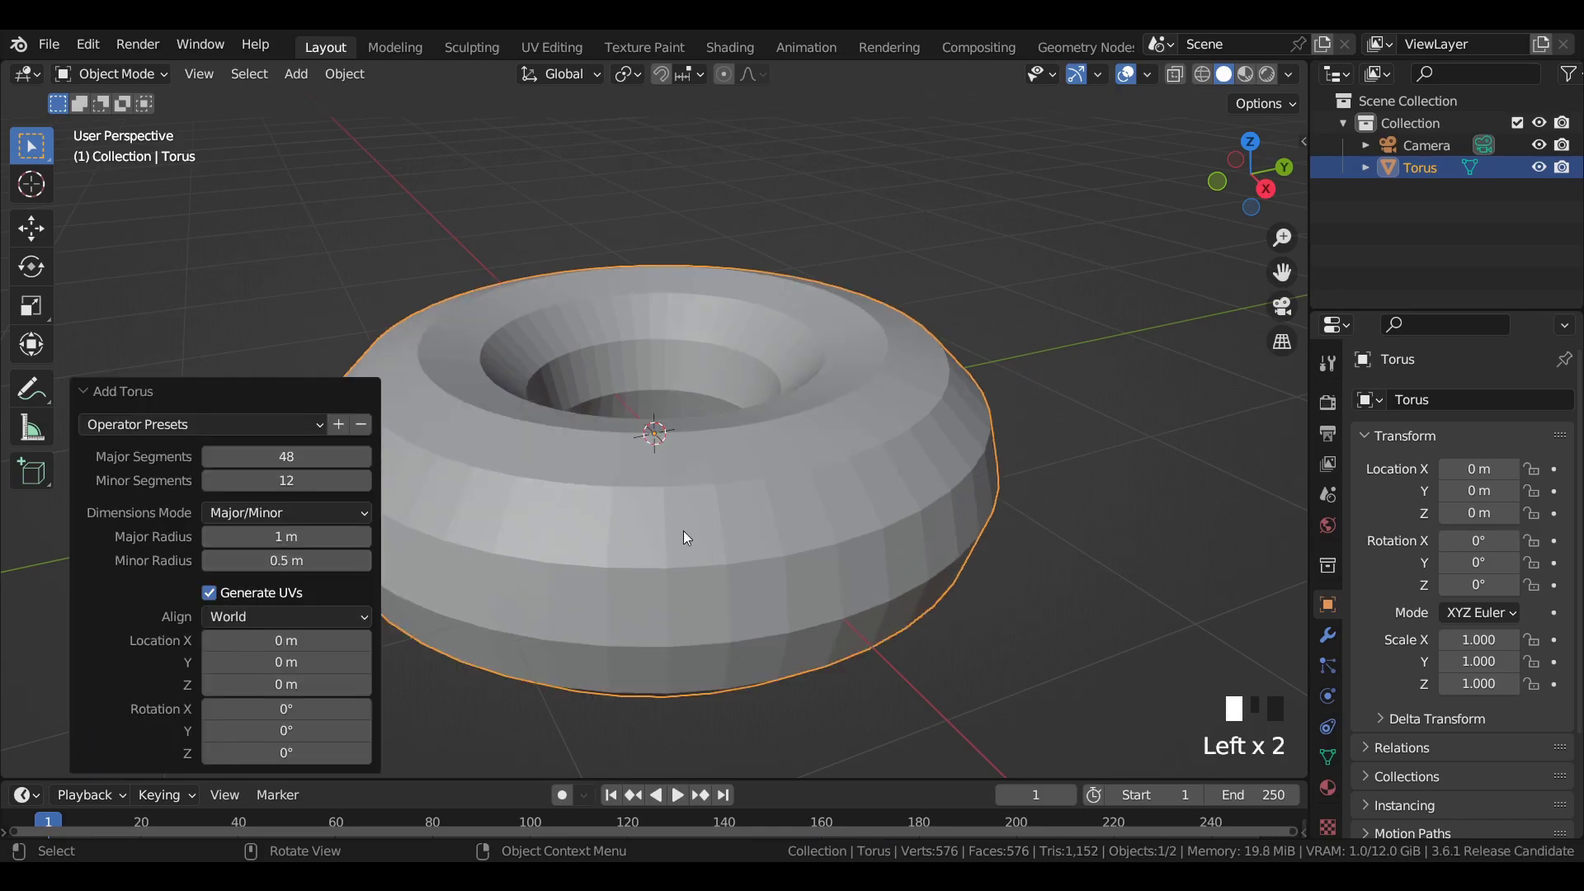
{"action": "key", "text": "KP_1"}
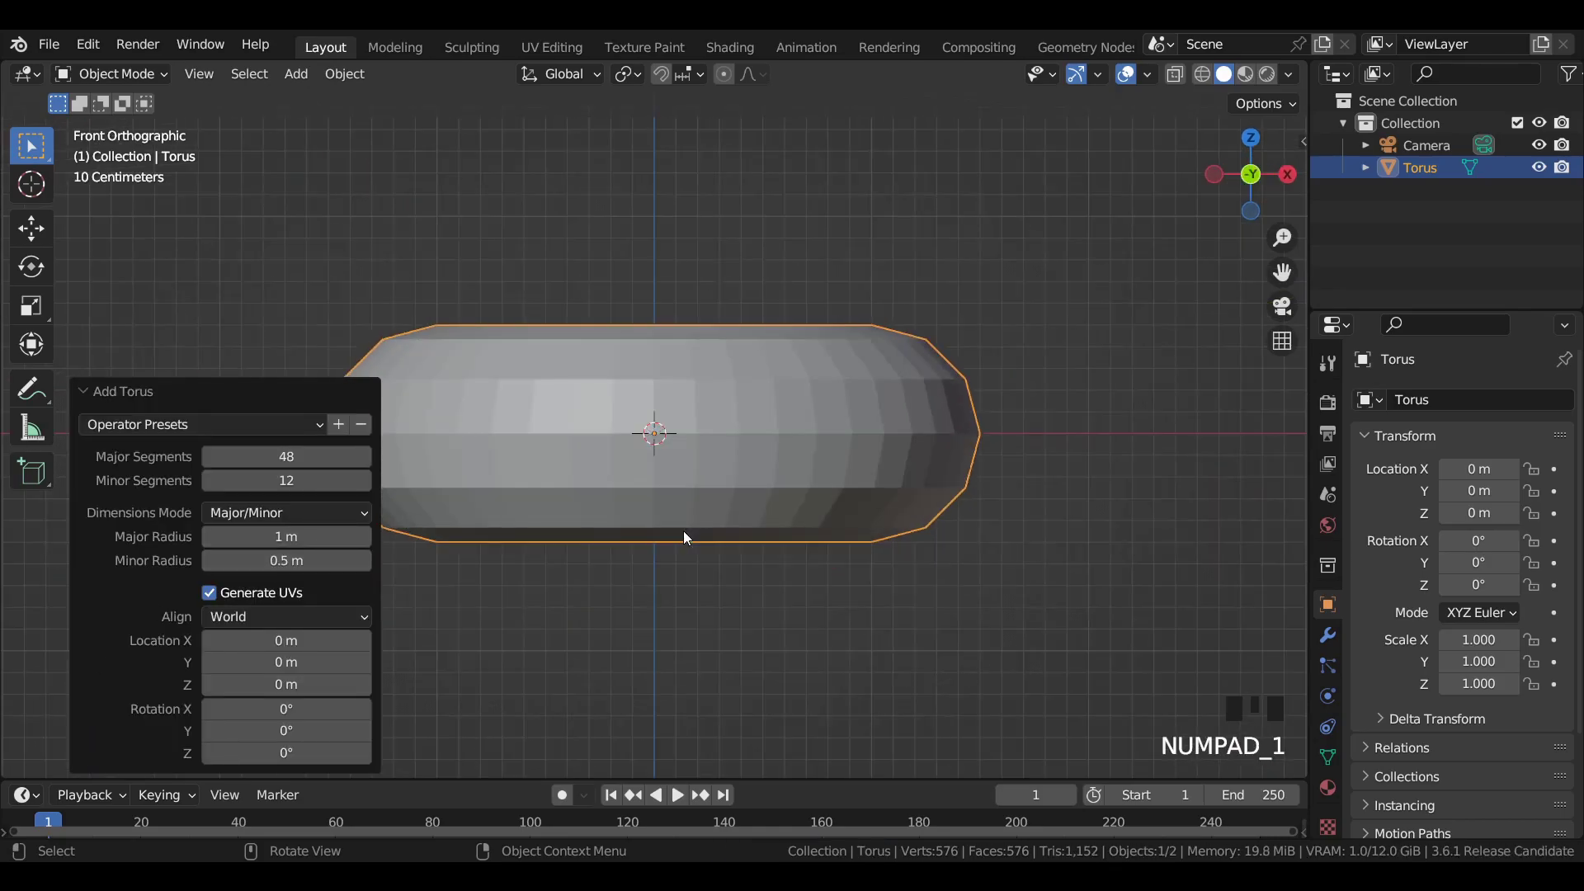
- Align the camera to the front view and pull it back to Y −11 m
{"action": "left_click", "coordinate": [1435, 146]}
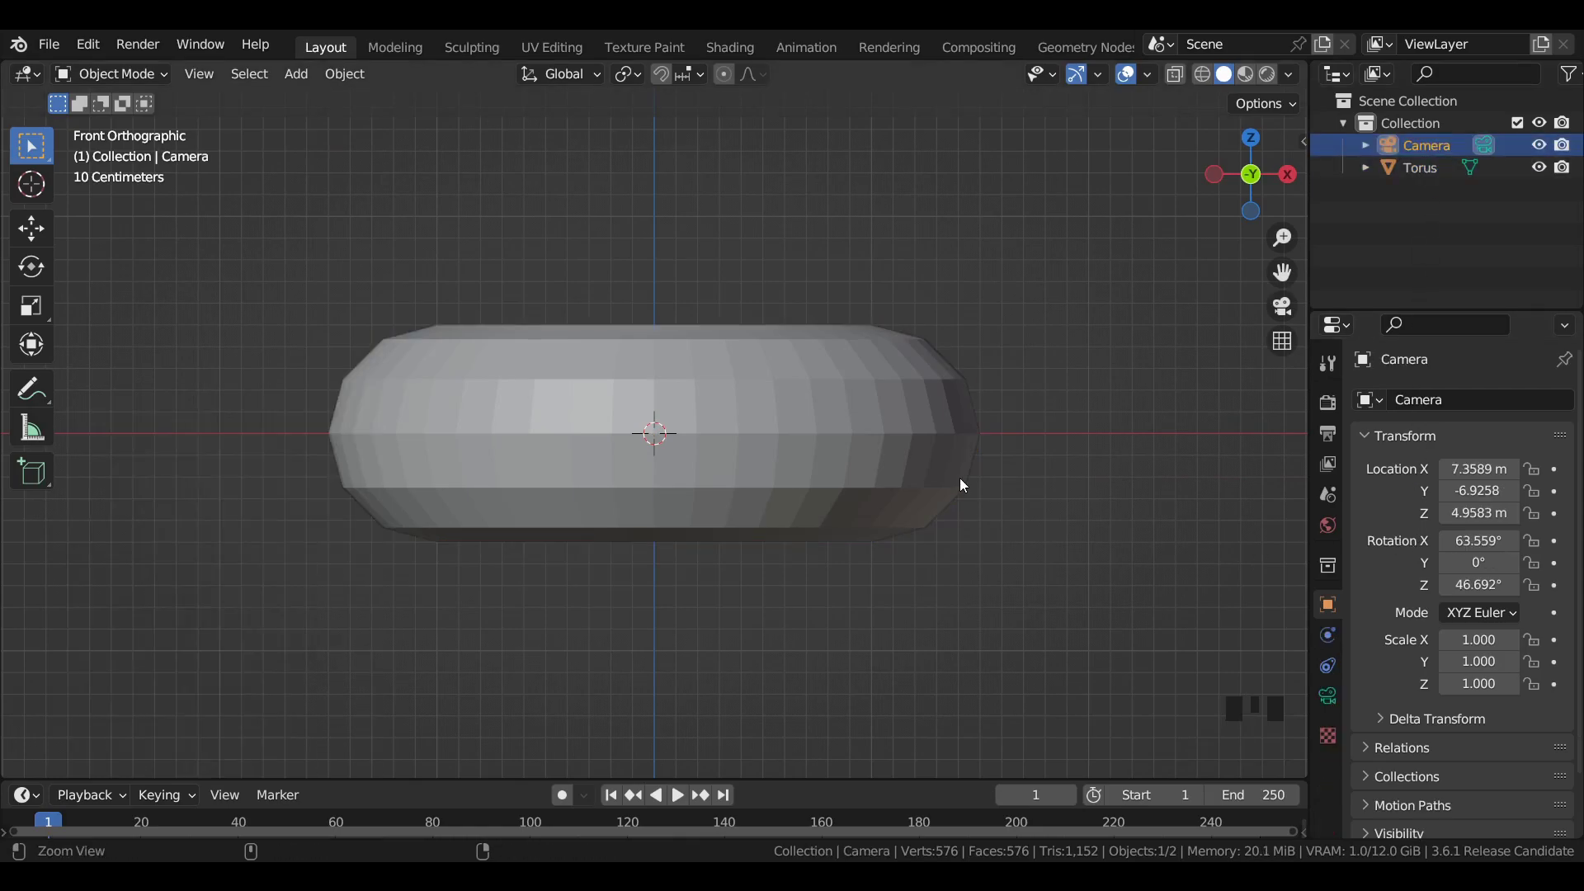
{"action": "key", "text": "ctrl+alt+KP_0"}
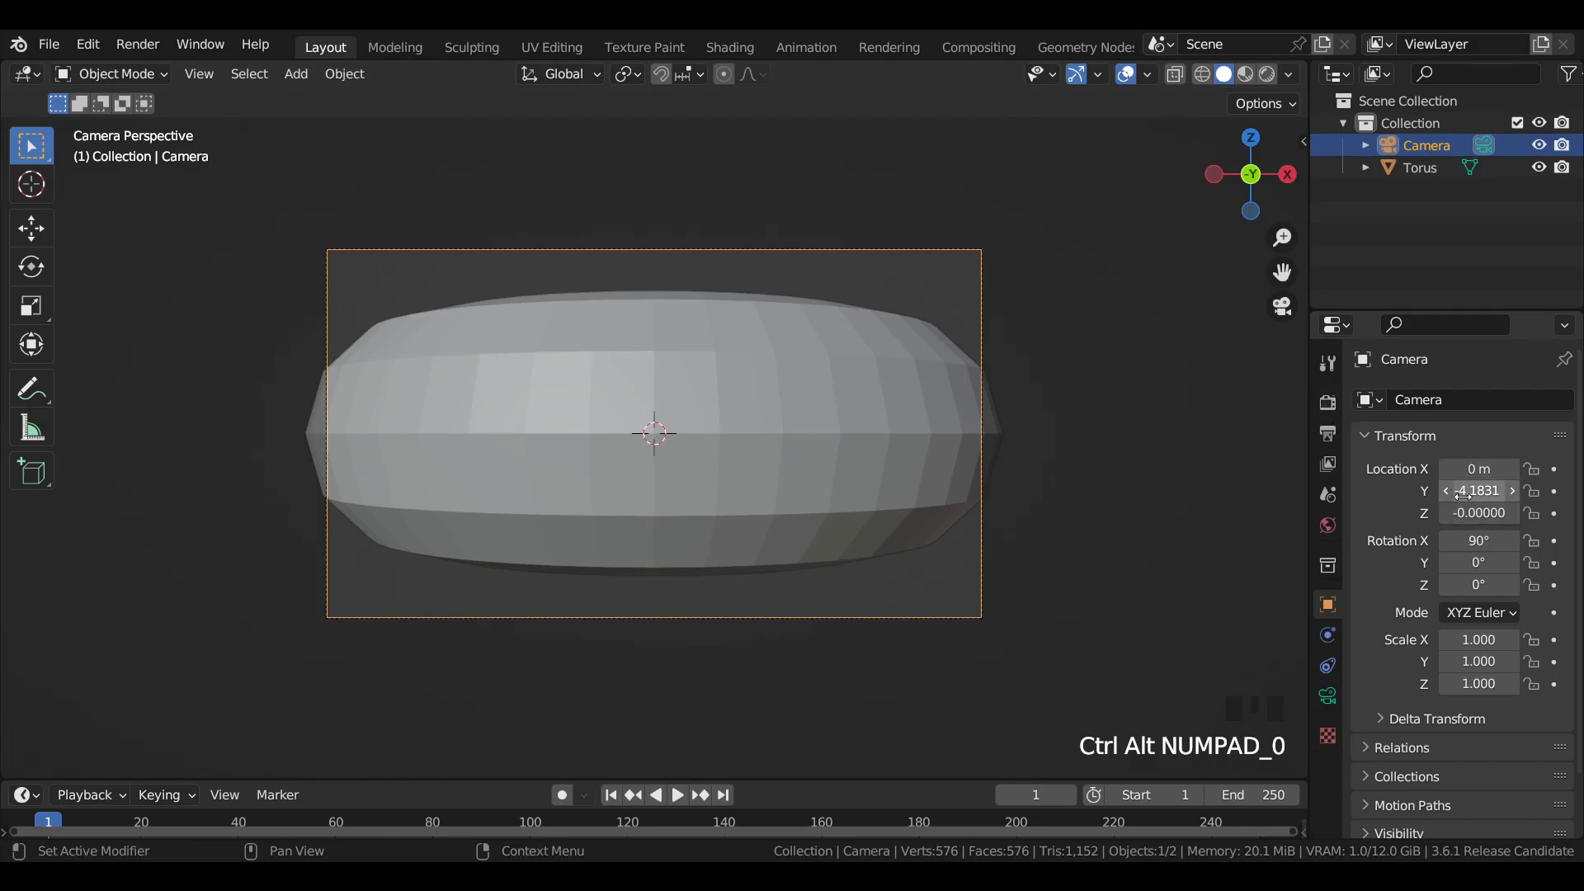
{"action": "left_click_drag", "start_coordinate": [1479, 490], "coordinate": [1415, 490]}
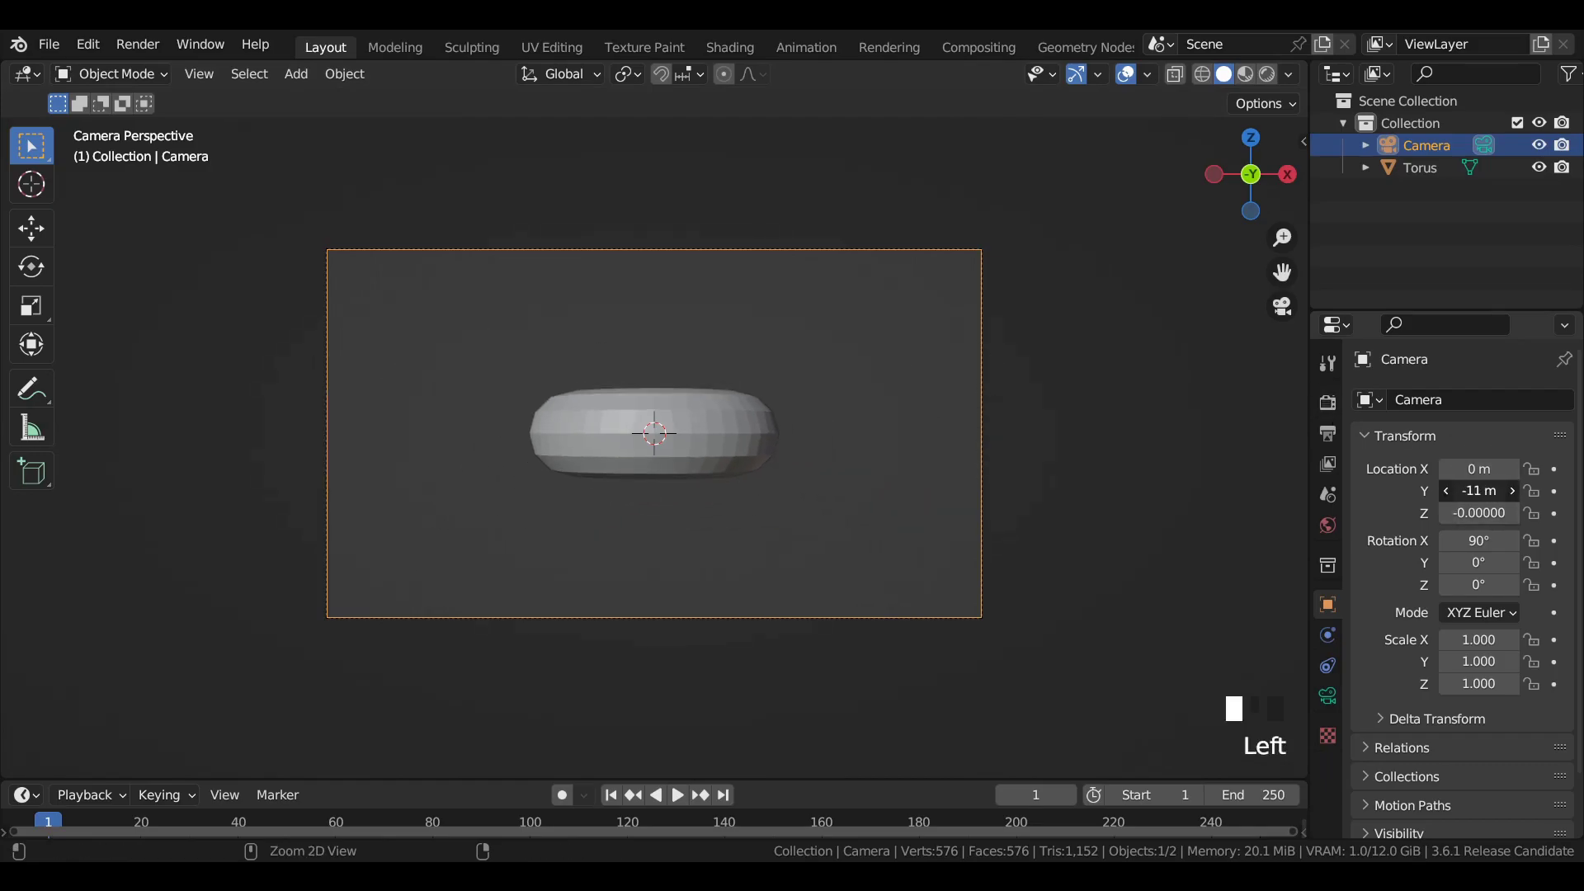
{"action": "left_click", "coordinate": [1327, 696]}
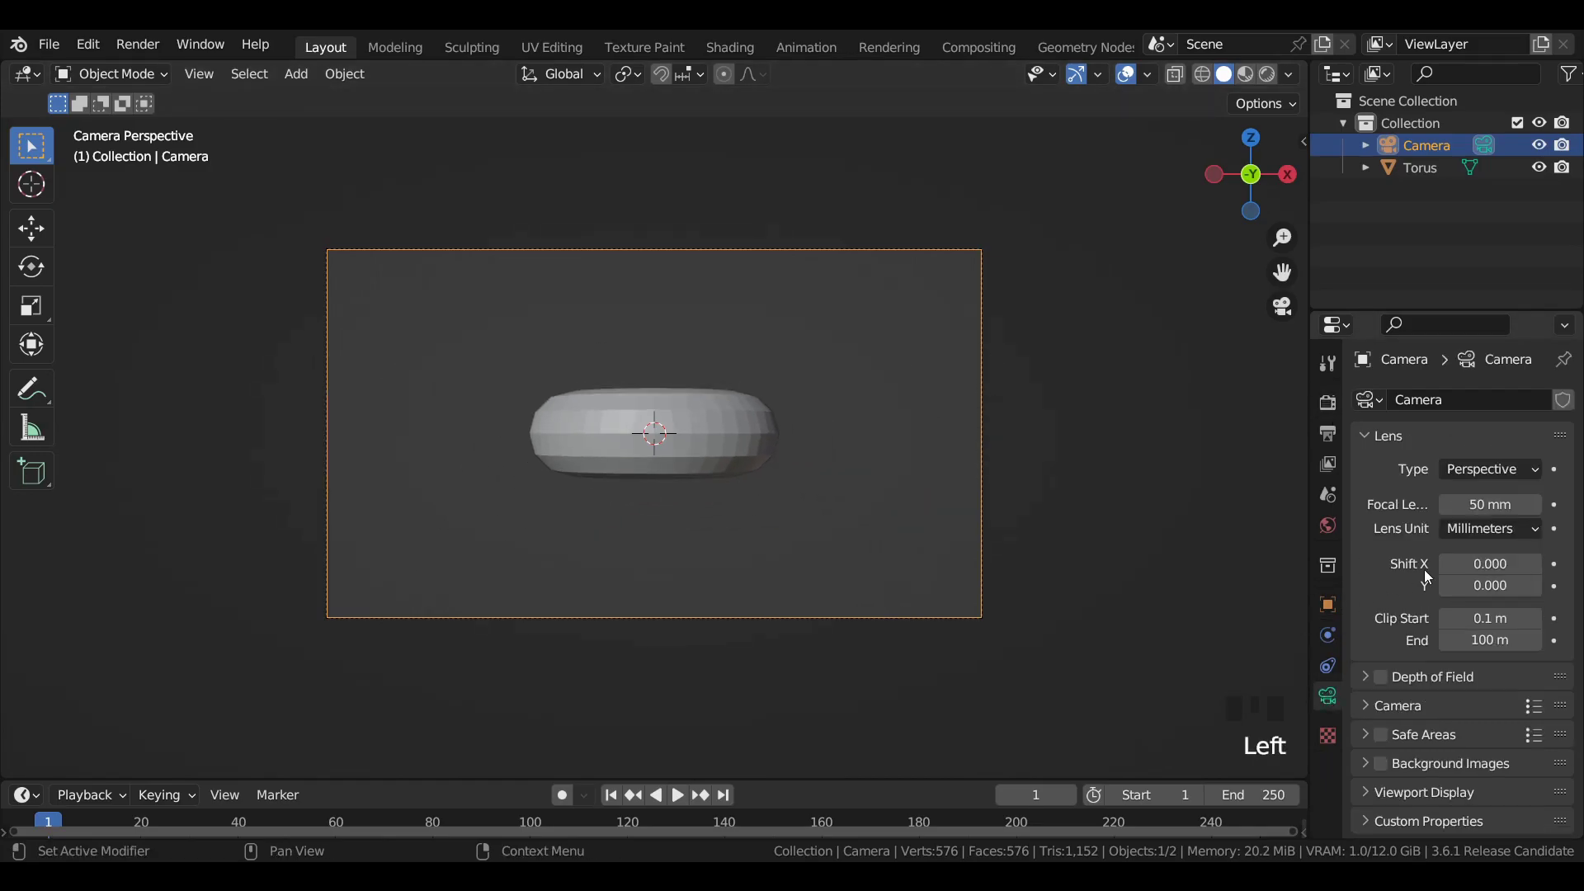
- Set the camera focal length to 100 mm
{"action": "left_click", "coordinate": [1511, 511]}
{"action": "type", "text": "100"}
{"action": "key", "text": "Return"}
- Give the torus a Simple Deform modifier with a 360° twist
{"action": "left_click", "coordinate": [792, 380]}
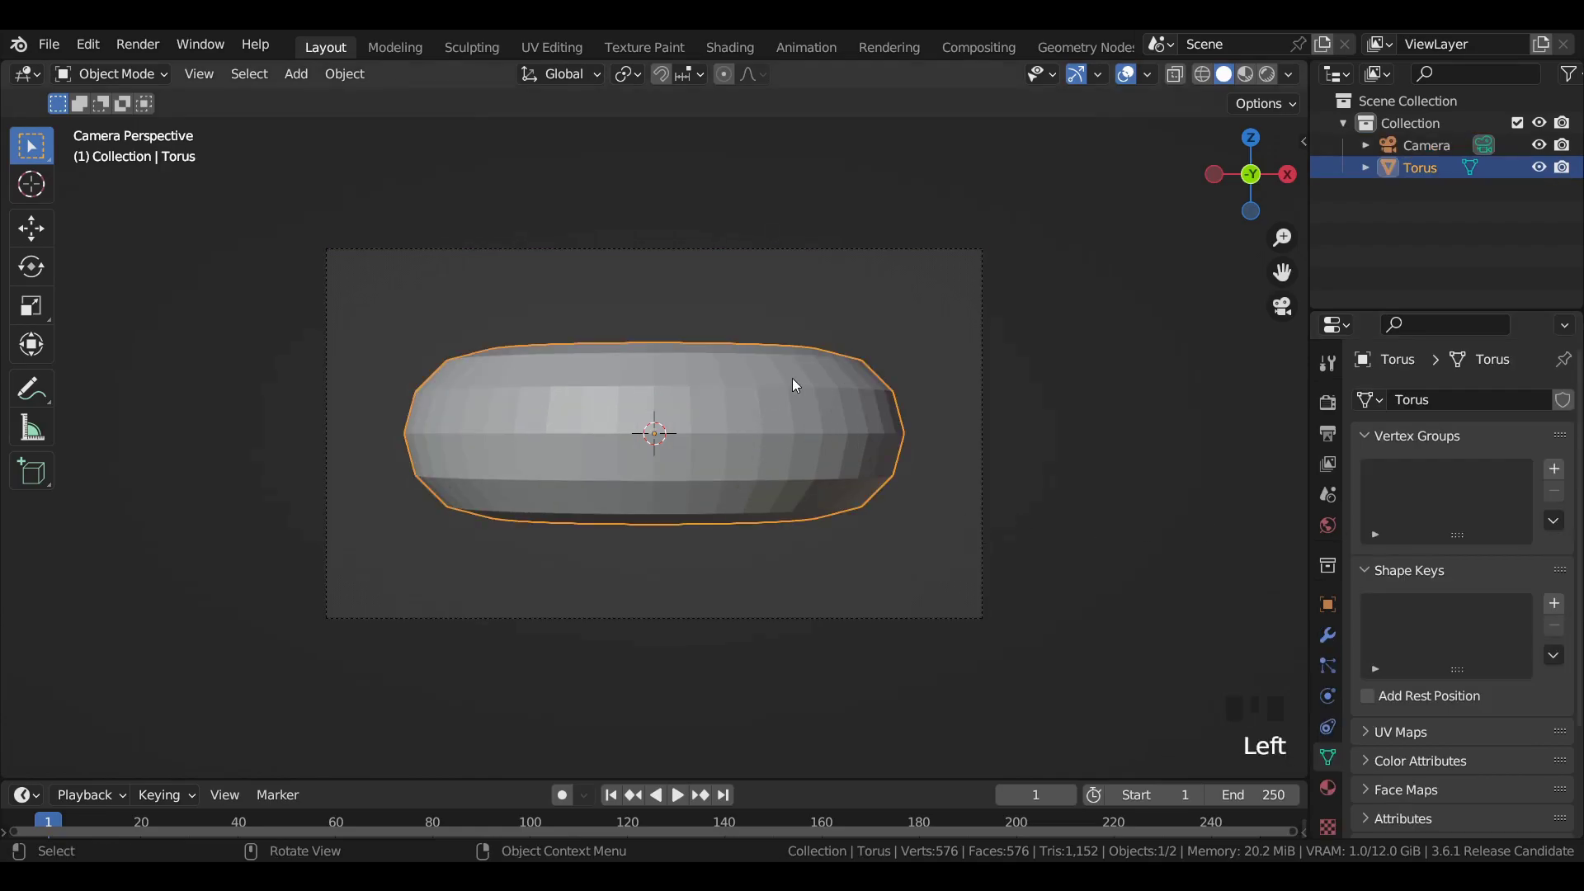
{"action": "left_click", "coordinate": [1327, 637]}
{"action": "left_click", "coordinate": [1402, 401]}
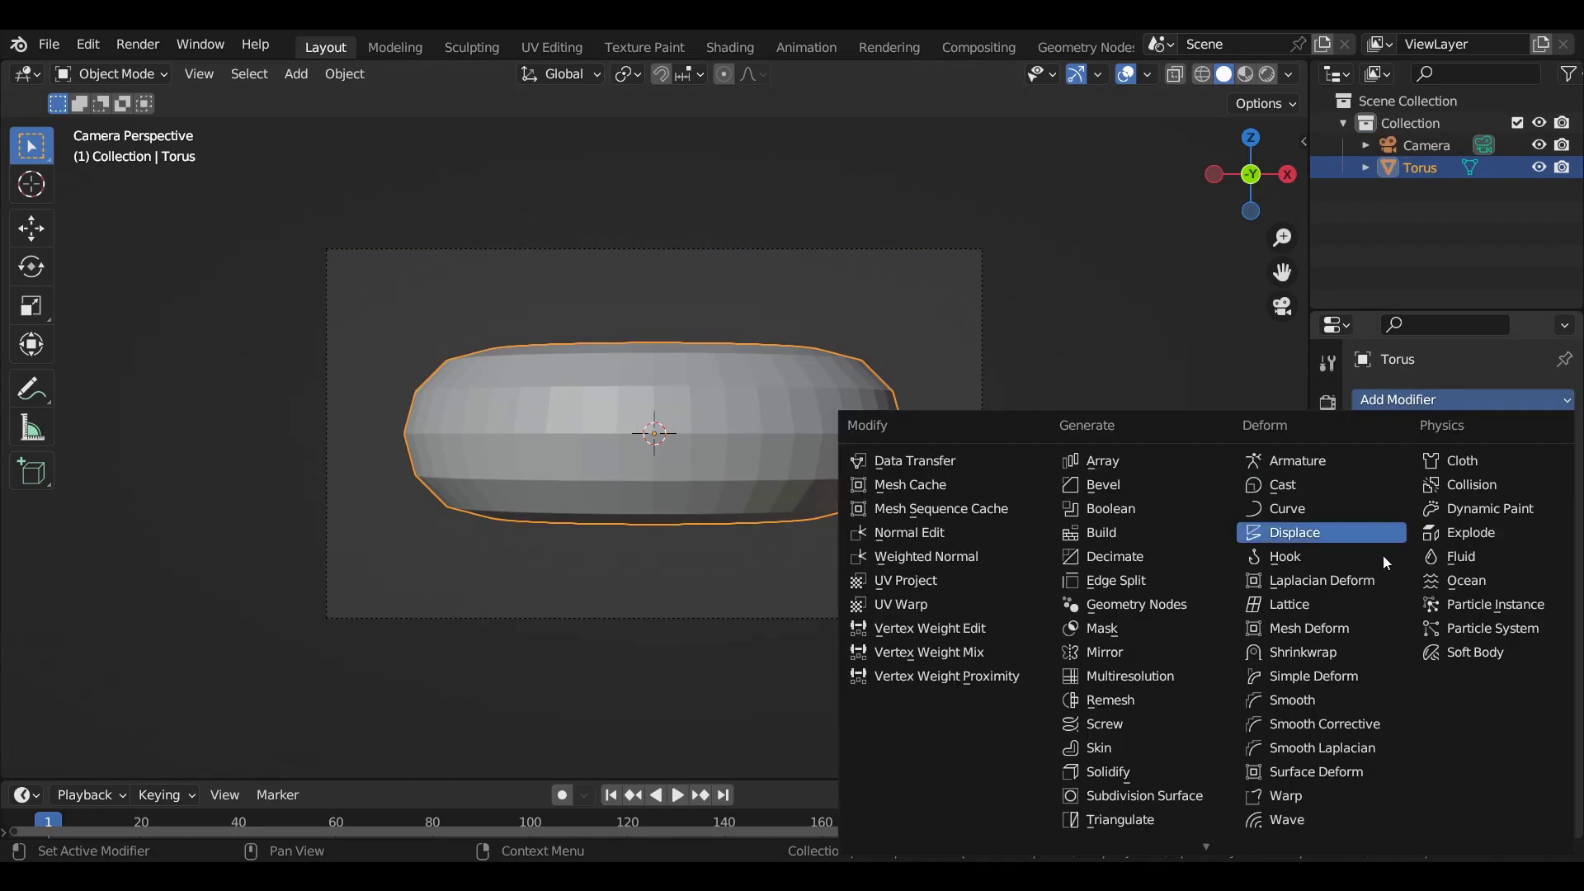
{"action": "left_click", "coordinate": [1343, 675]}
{"action": "left_click", "coordinate": [1488, 496]}
{"action": "type", "text": "36"}
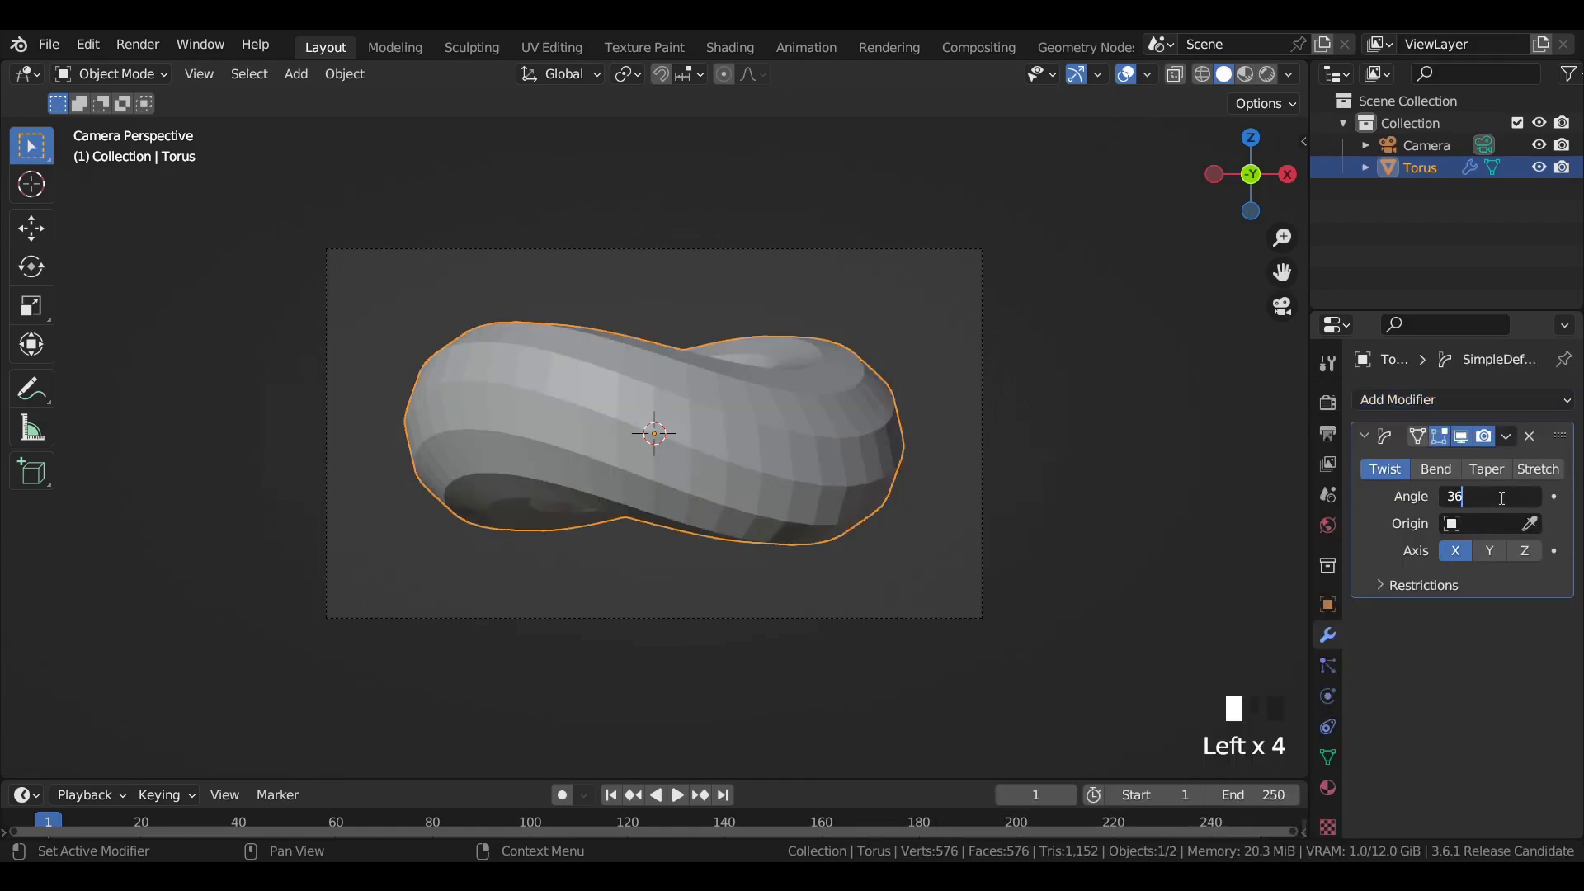
{"action": "type", "text": "0"}
{"action": "key", "text": "Return"}
- Add a Subdivision Surface modifier to smooth the torus and collapse both modifier panels
{"action": "left_click", "coordinate": [1413, 399]}
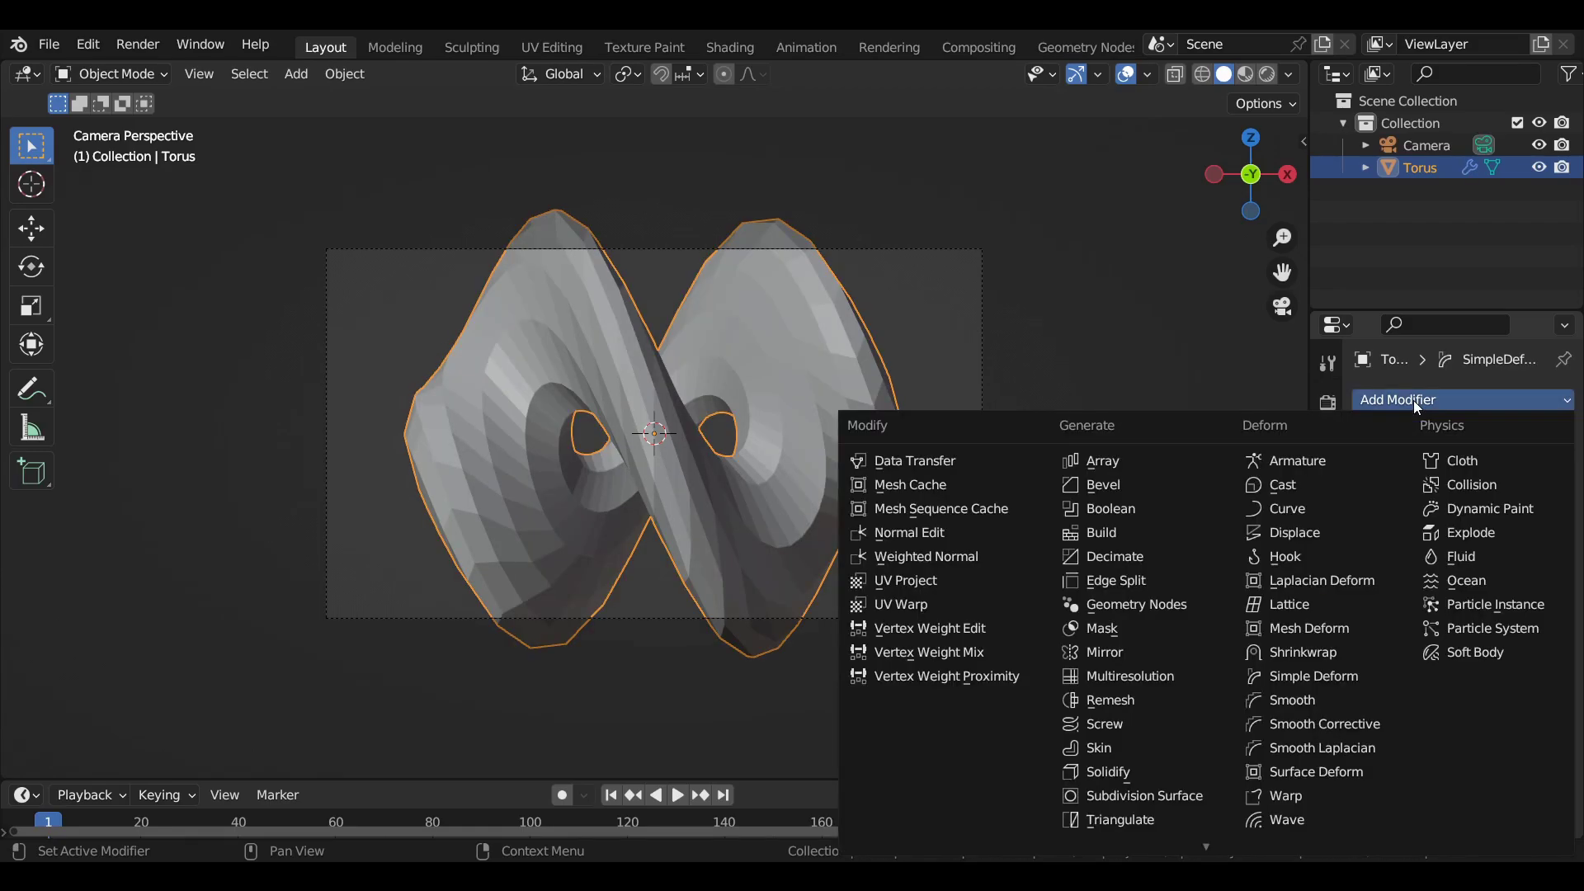
{"action": "left_click", "coordinate": [1105, 796]}
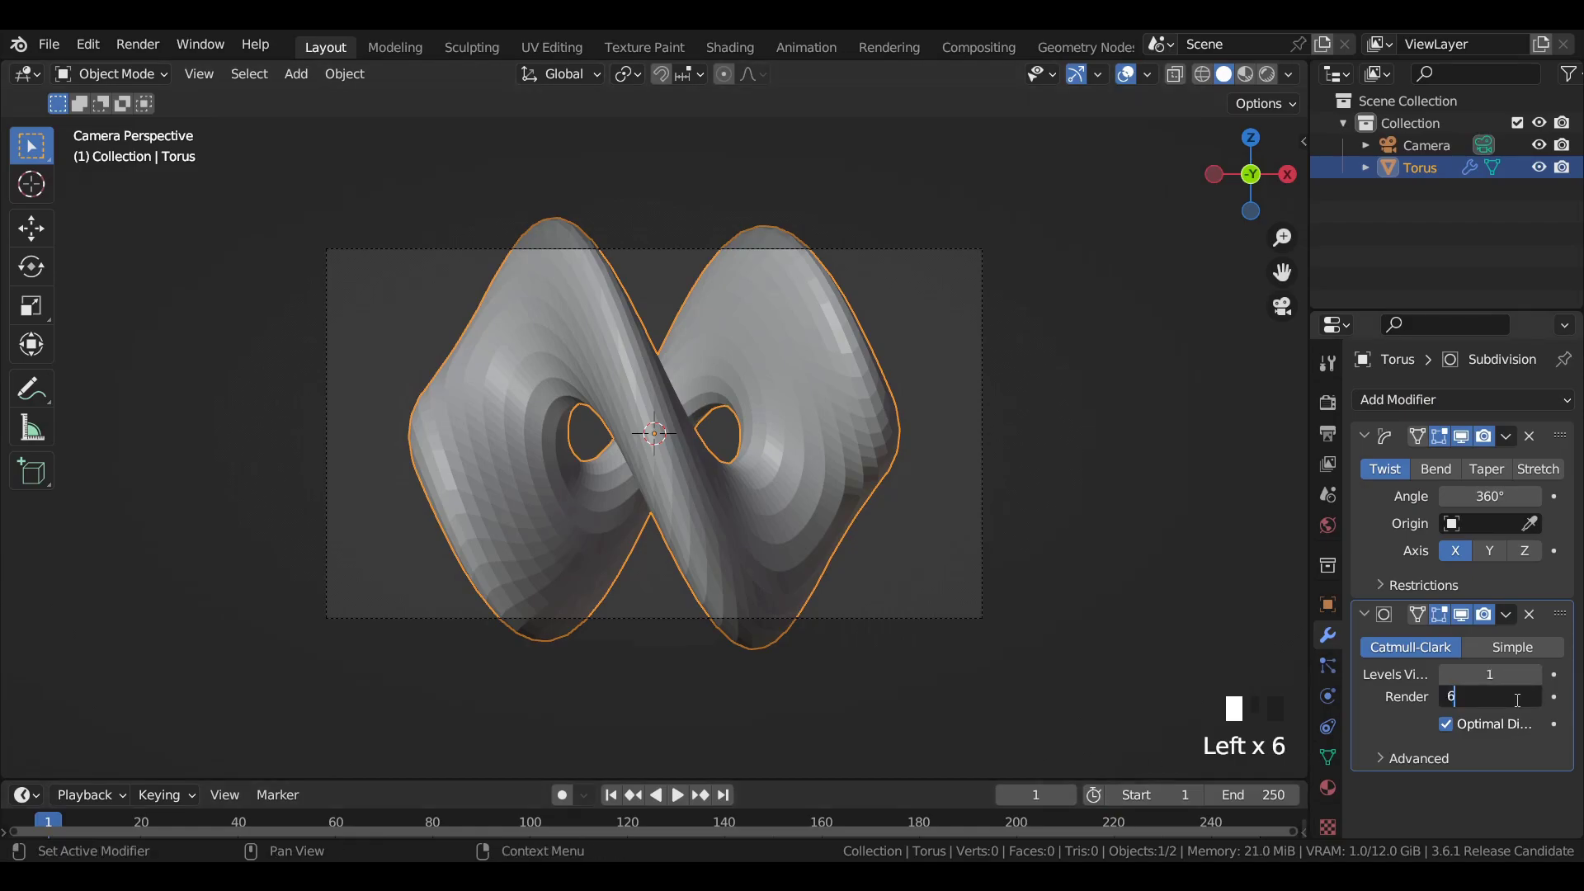
{"action": "left_click", "coordinate": [1367, 440]}
{"action": "left_click", "coordinate": [1365, 465]}
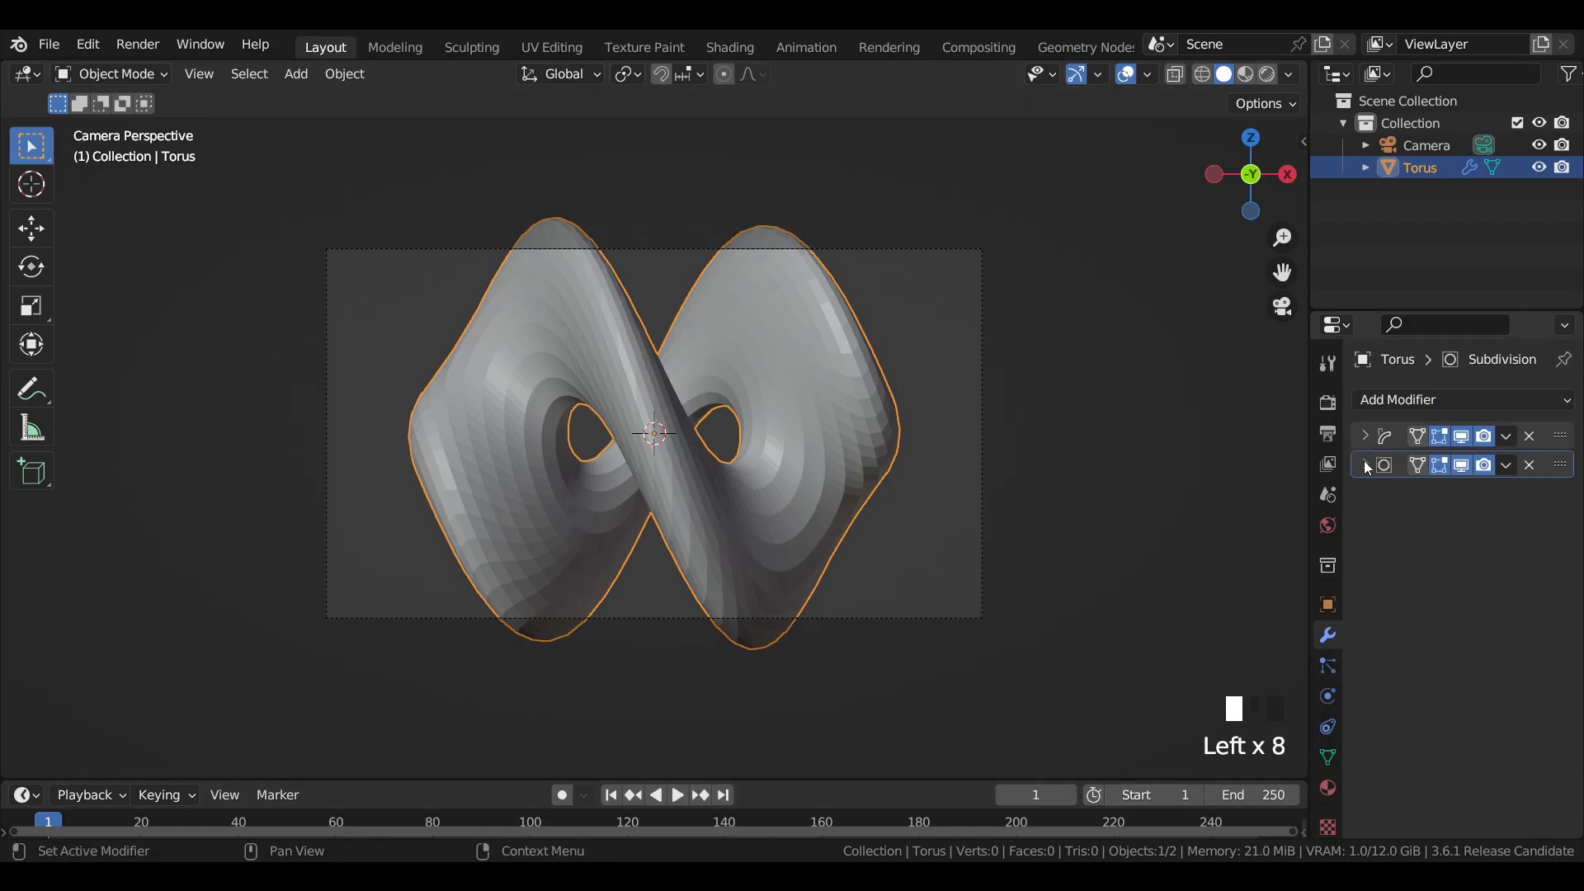
{"action": "scroll", "coordinate": [762, 333], "scroll_direction": "down", "scroll_amount": 3}
{"action": "scroll", "coordinate": [741, 361], "scroll_direction": "up", "scroll_amount": 2}
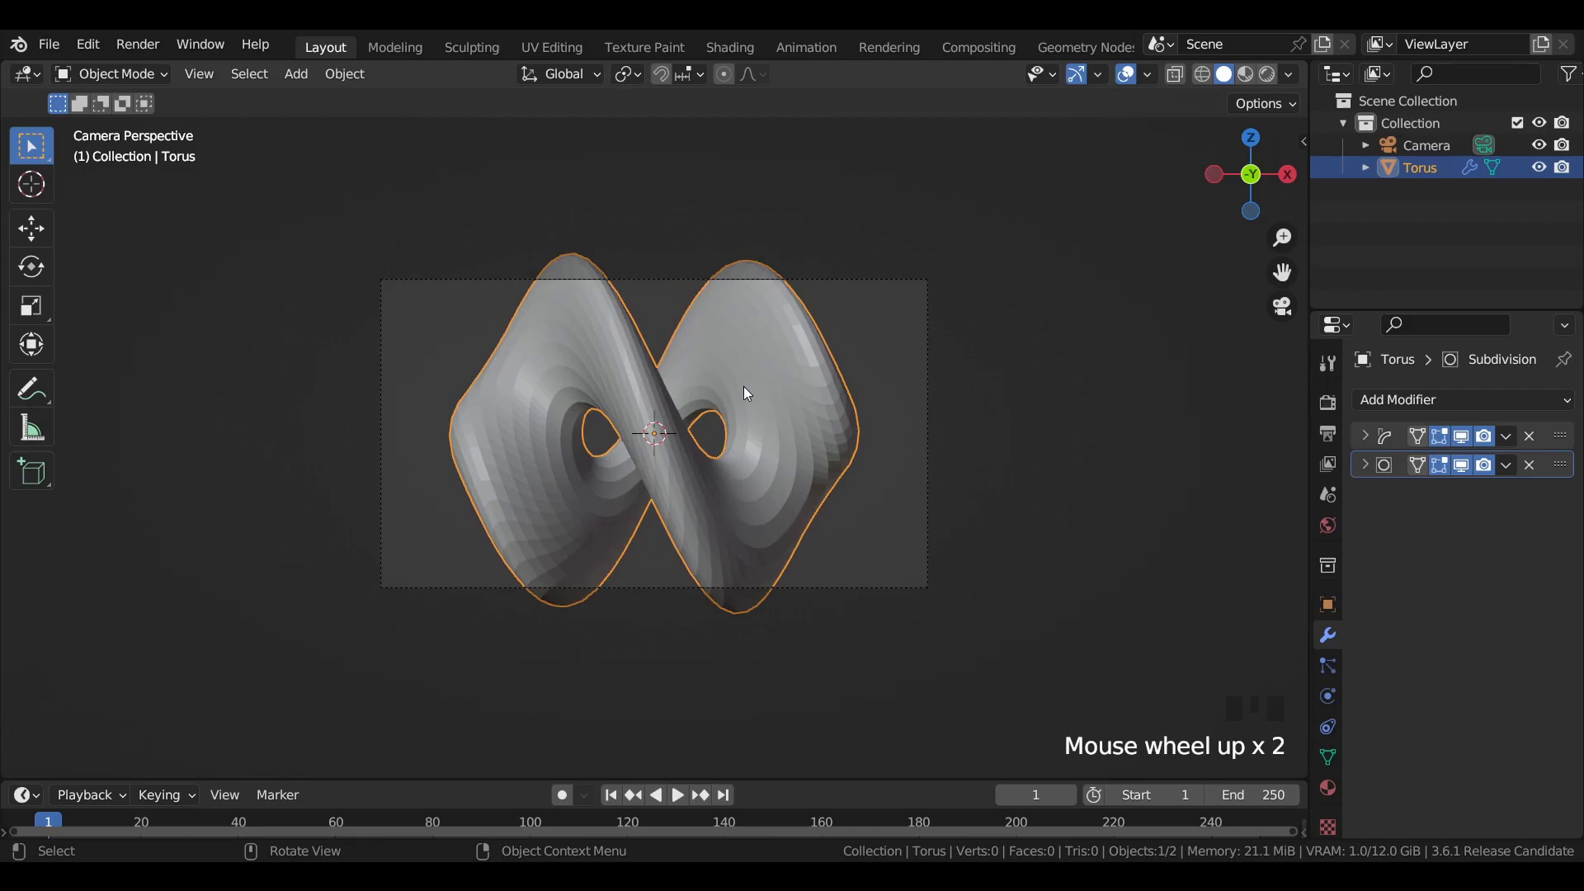
- Tilt the torus freely and move the camera back along Y to −15 m
{"action": "key", "text": "r"}
{"action": "key", "text": "r"}
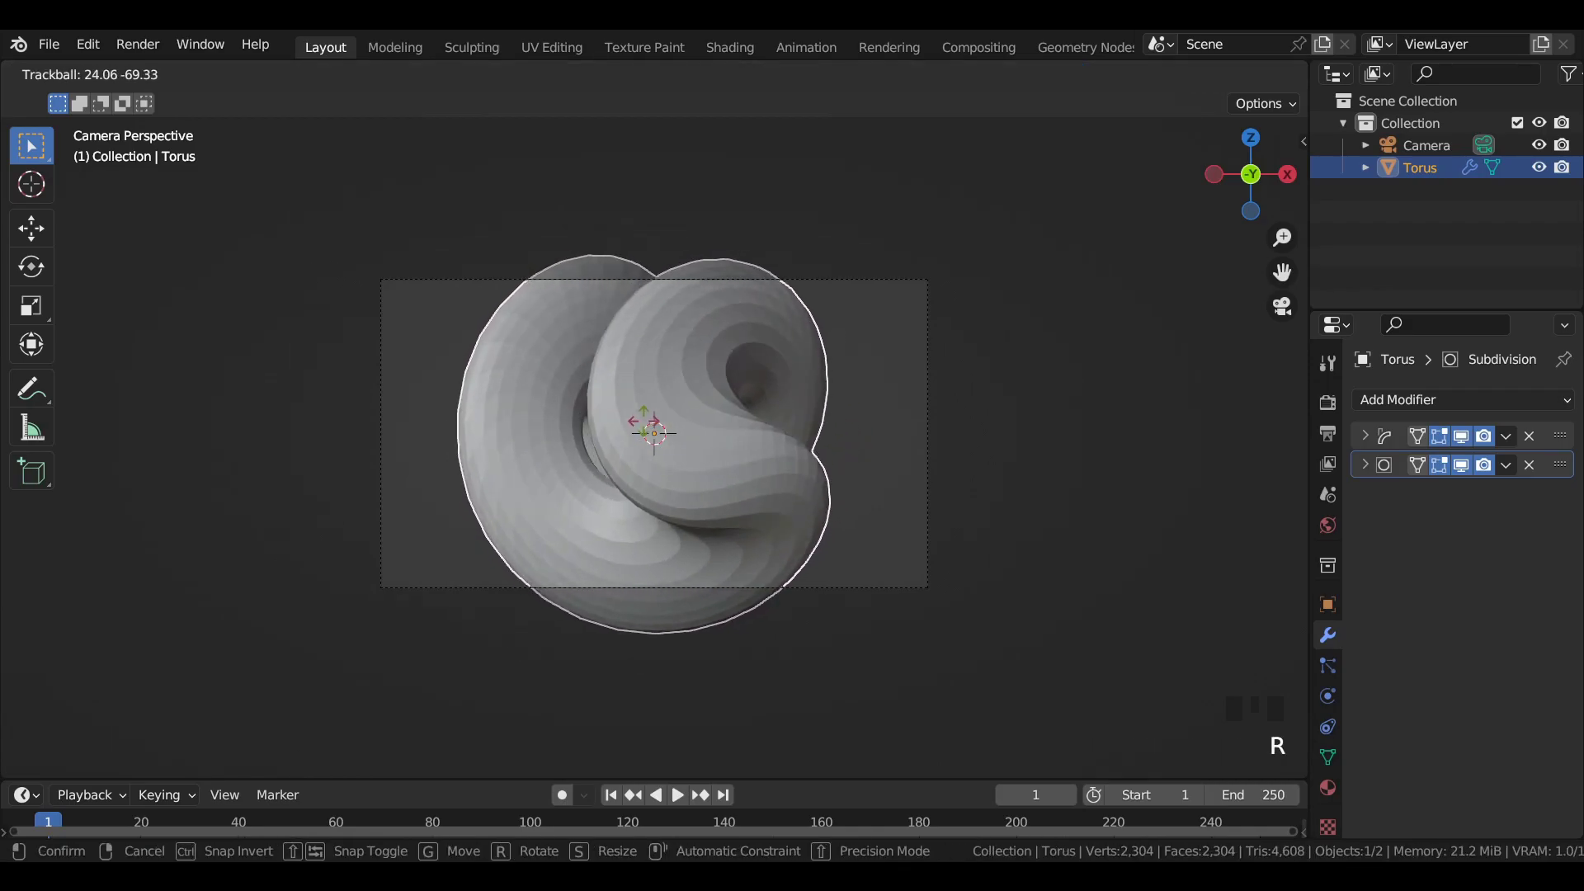
{"action": "left_click", "coordinate": [648, 439]}
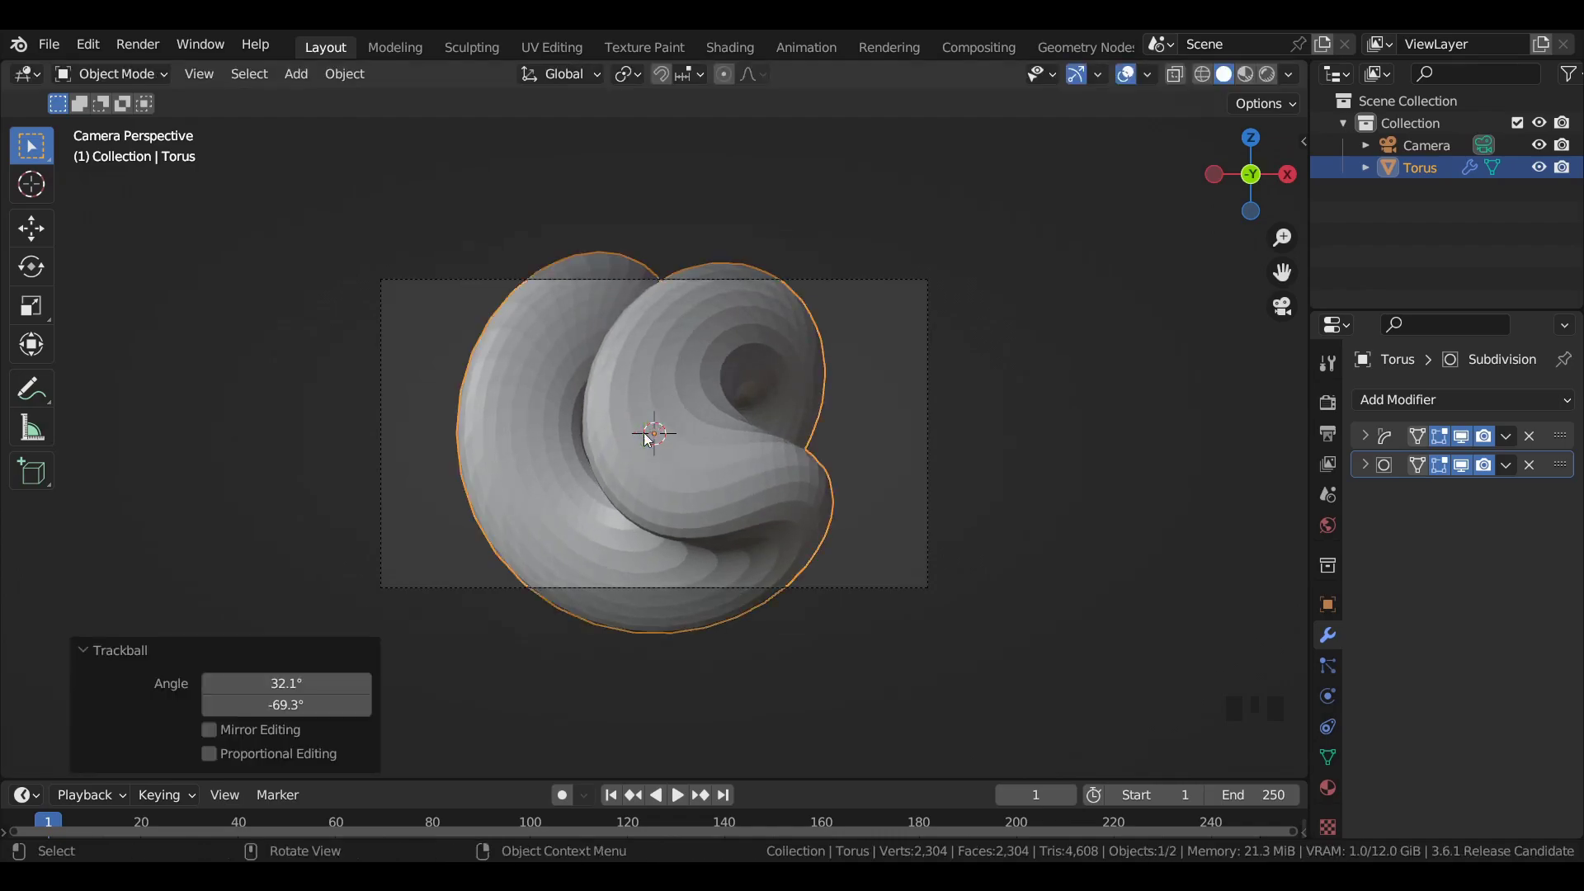
{"action": "left_click", "coordinate": [919, 279]}
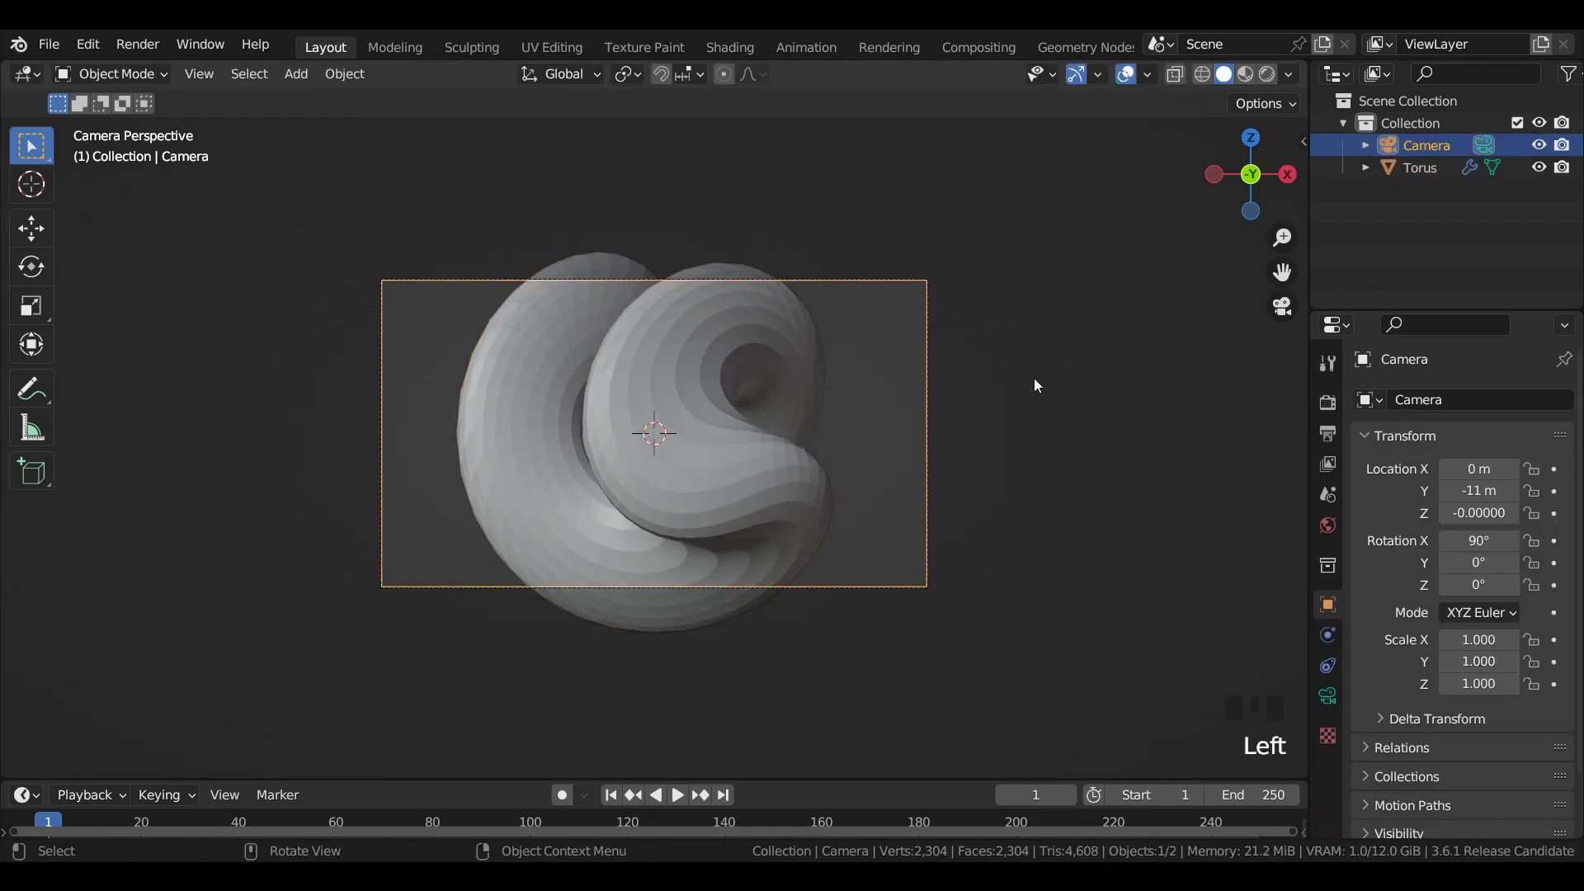
{"action": "key", "text": "g"}
{"action": "key", "text": "y"}
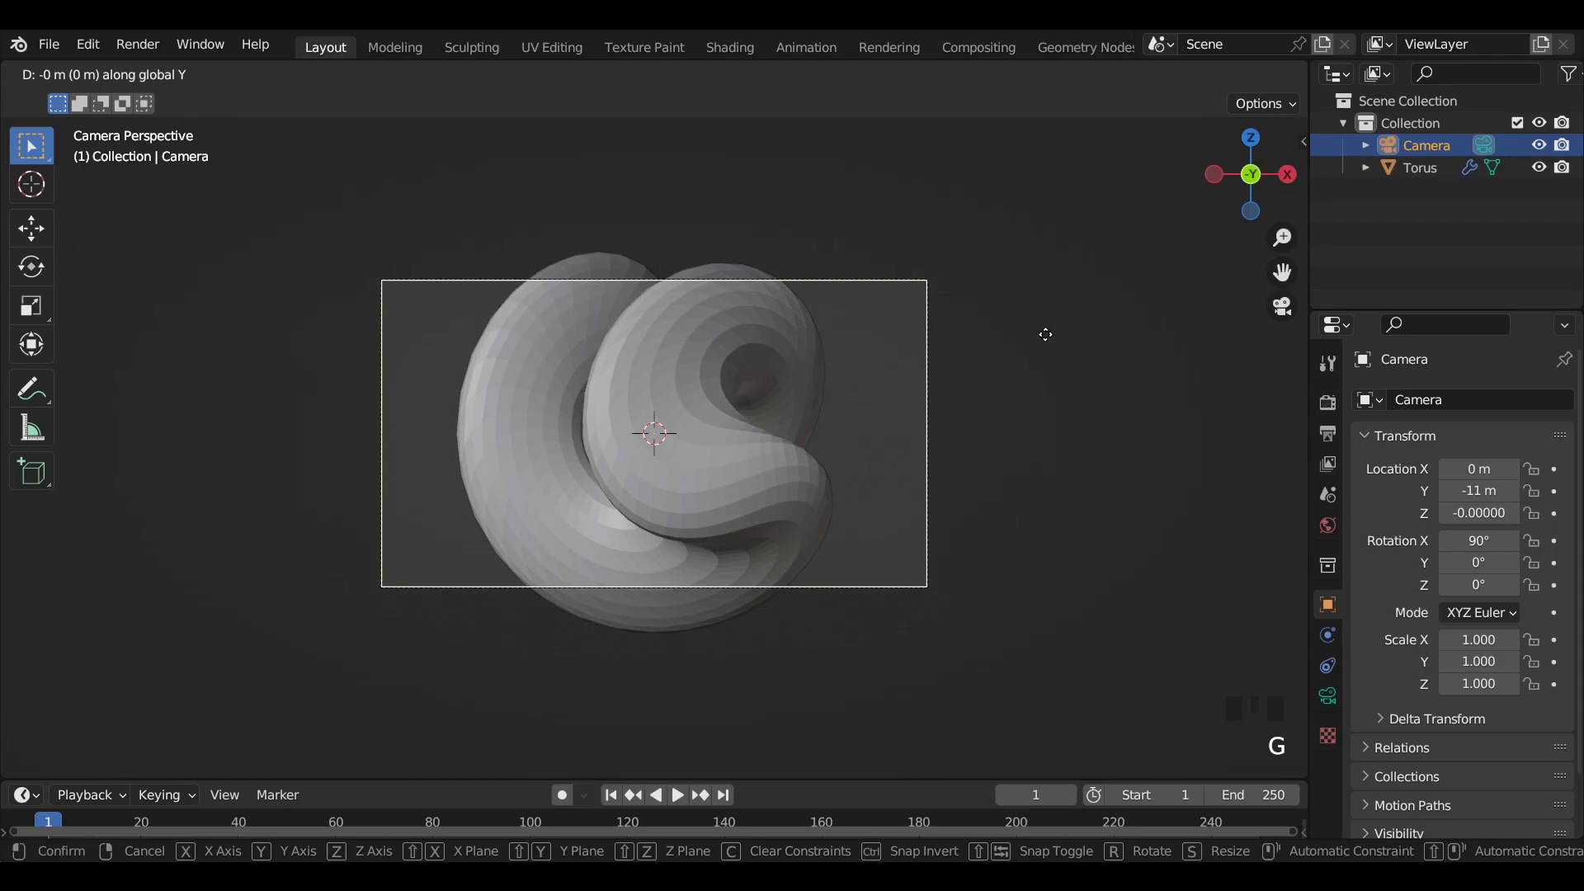
{"action": "left_click", "coordinate": [1145, 131]}
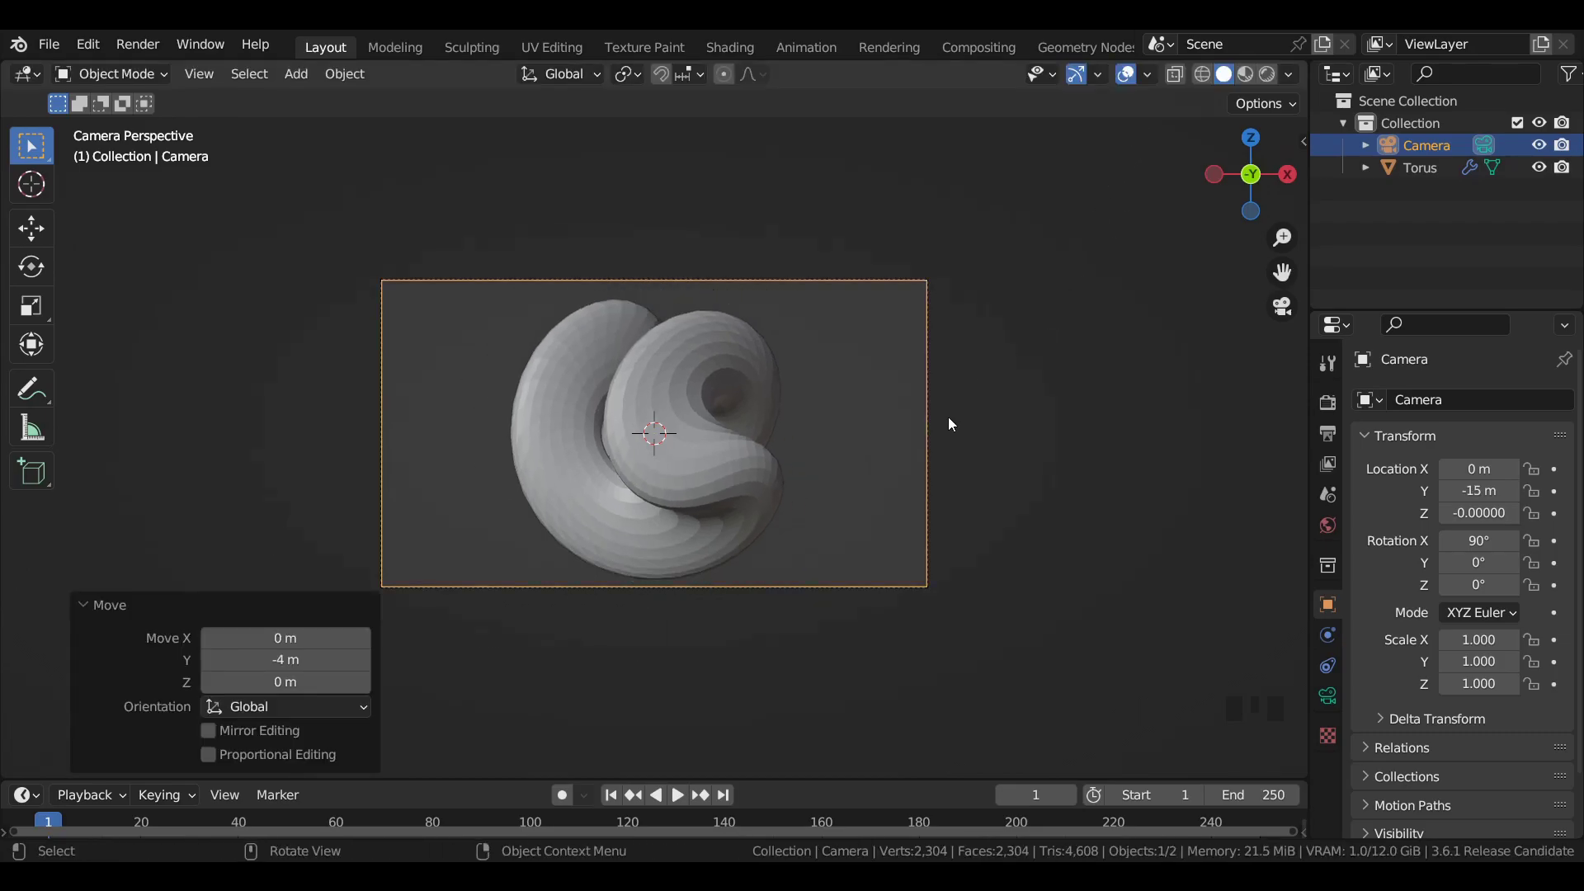
- Shade the torus smooth
{"action": "left_click", "coordinate": [586, 353]}
{"action": "right_click", "coordinate": [585, 353]}
{"action": "right_click", "coordinate": [585, 354]}
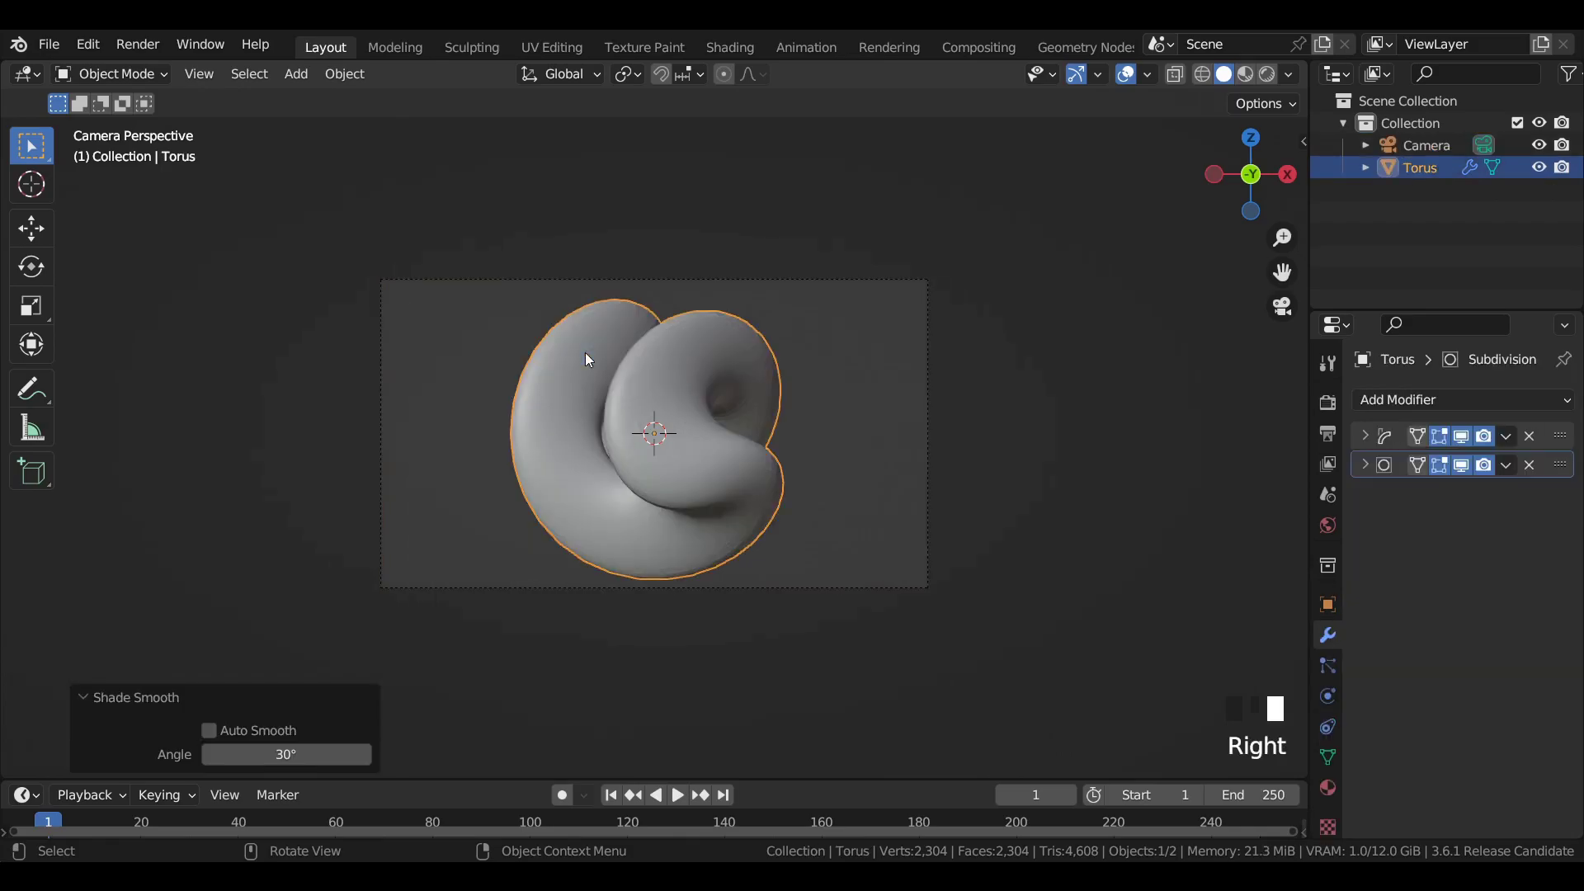
{"action": "key", "text": "shift+a"}
- Add a plane, lower it 1.65 m beneath the torus and scale it about 6.353×
{"action": "mouse_move", "coordinate": [442, 305]}
{"action": "left_click", "coordinate": [567, 306]}
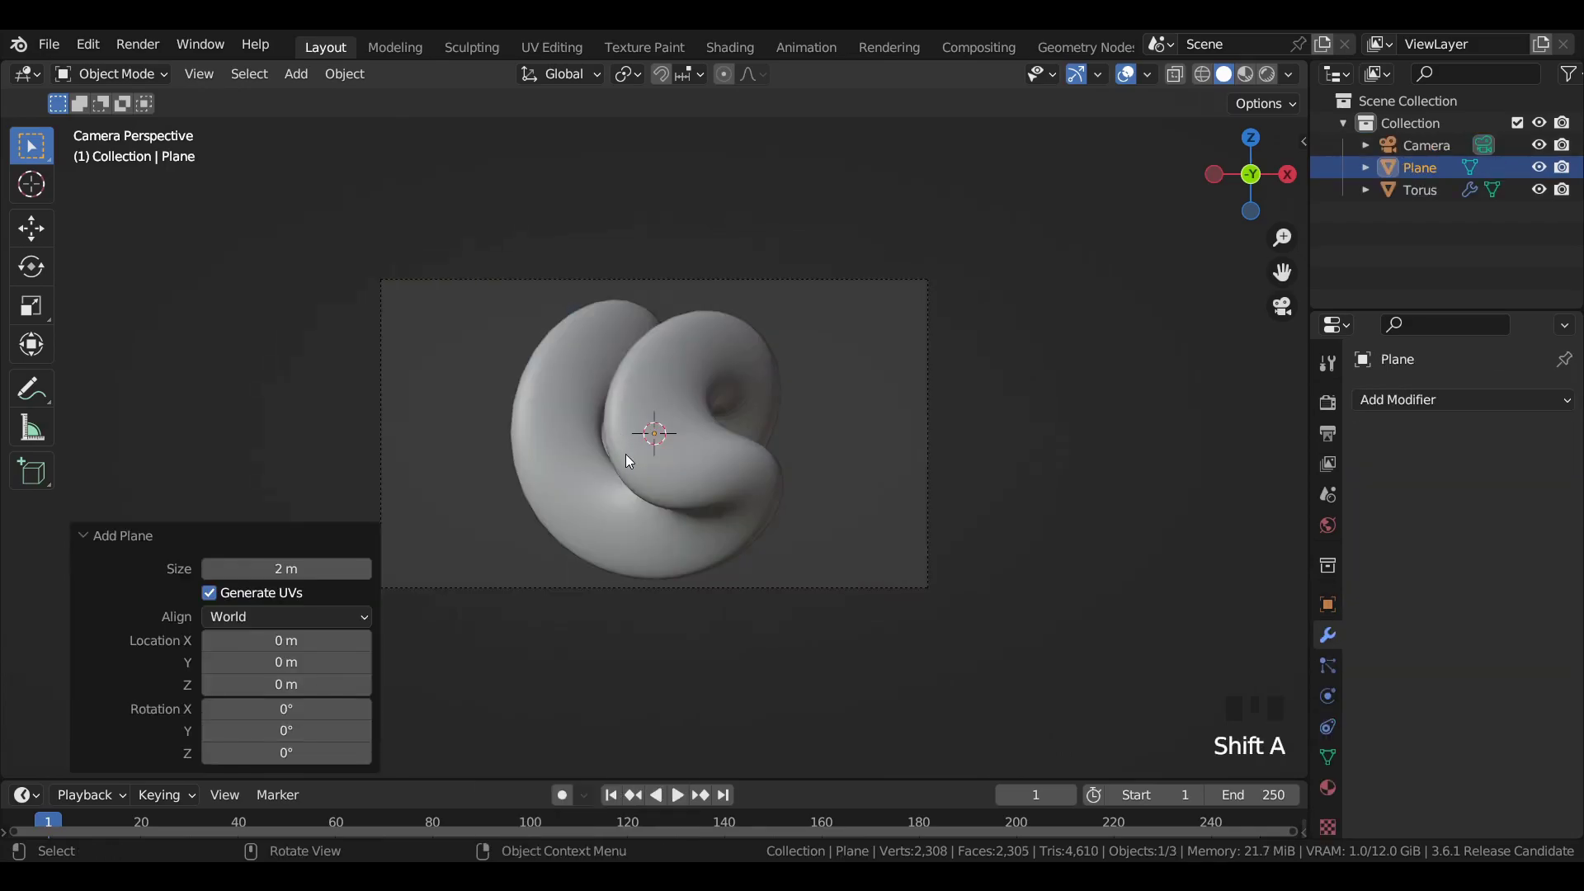
{"action": "left_click", "coordinate": [41, 220]}
{"action": "left_click_drag", "start_coordinate": [653, 349], "coordinate": [687, 620]}
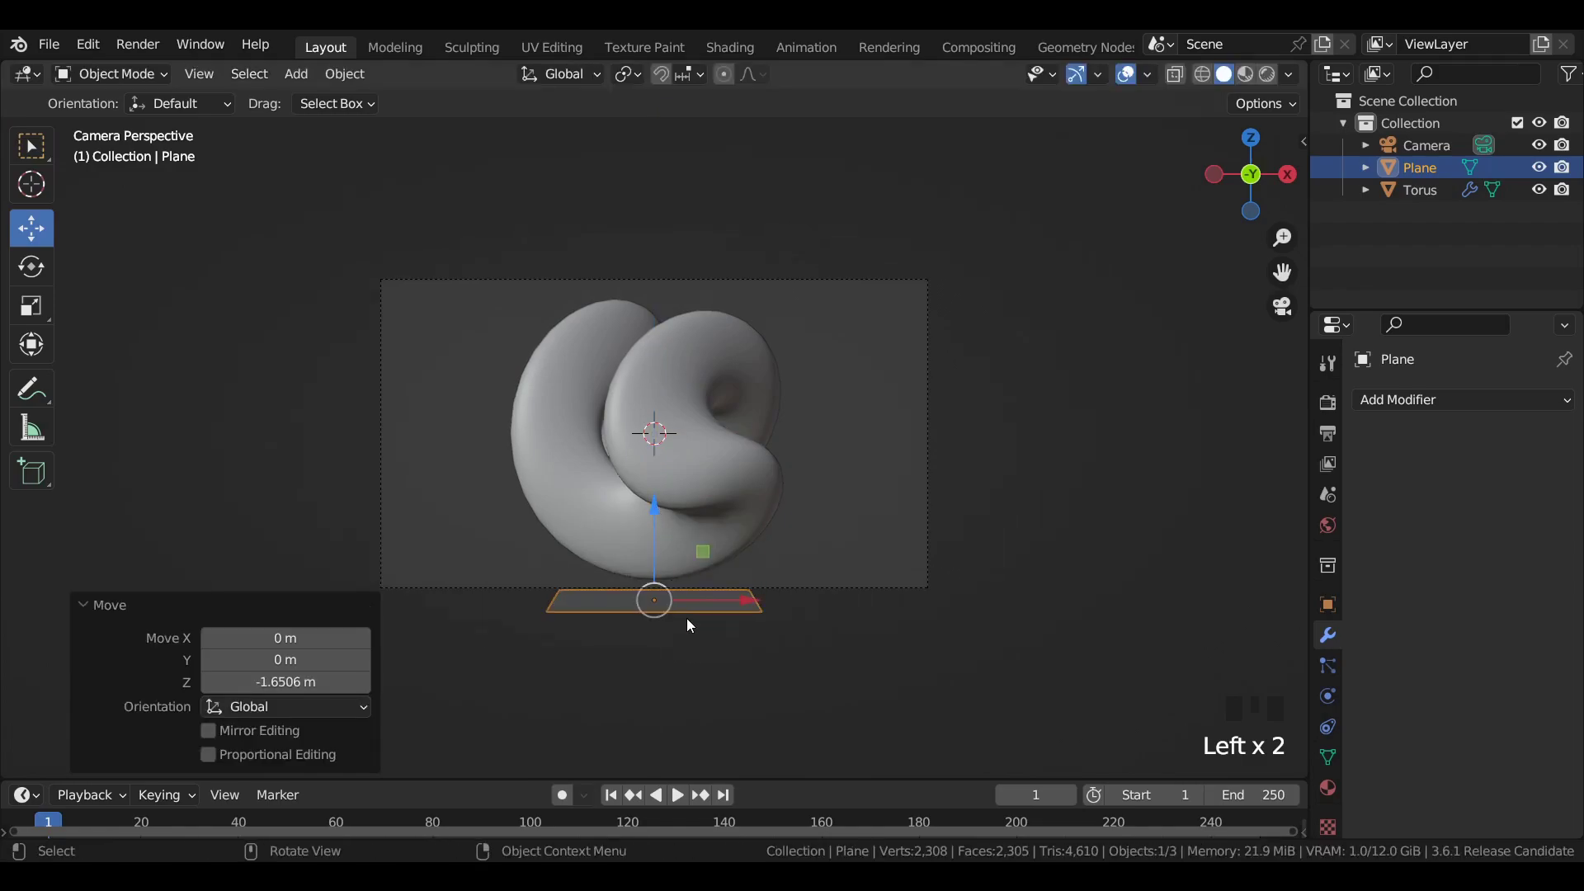
{"action": "key", "text": "s"}
{"action": "left_click", "coordinate": [859, 723]}
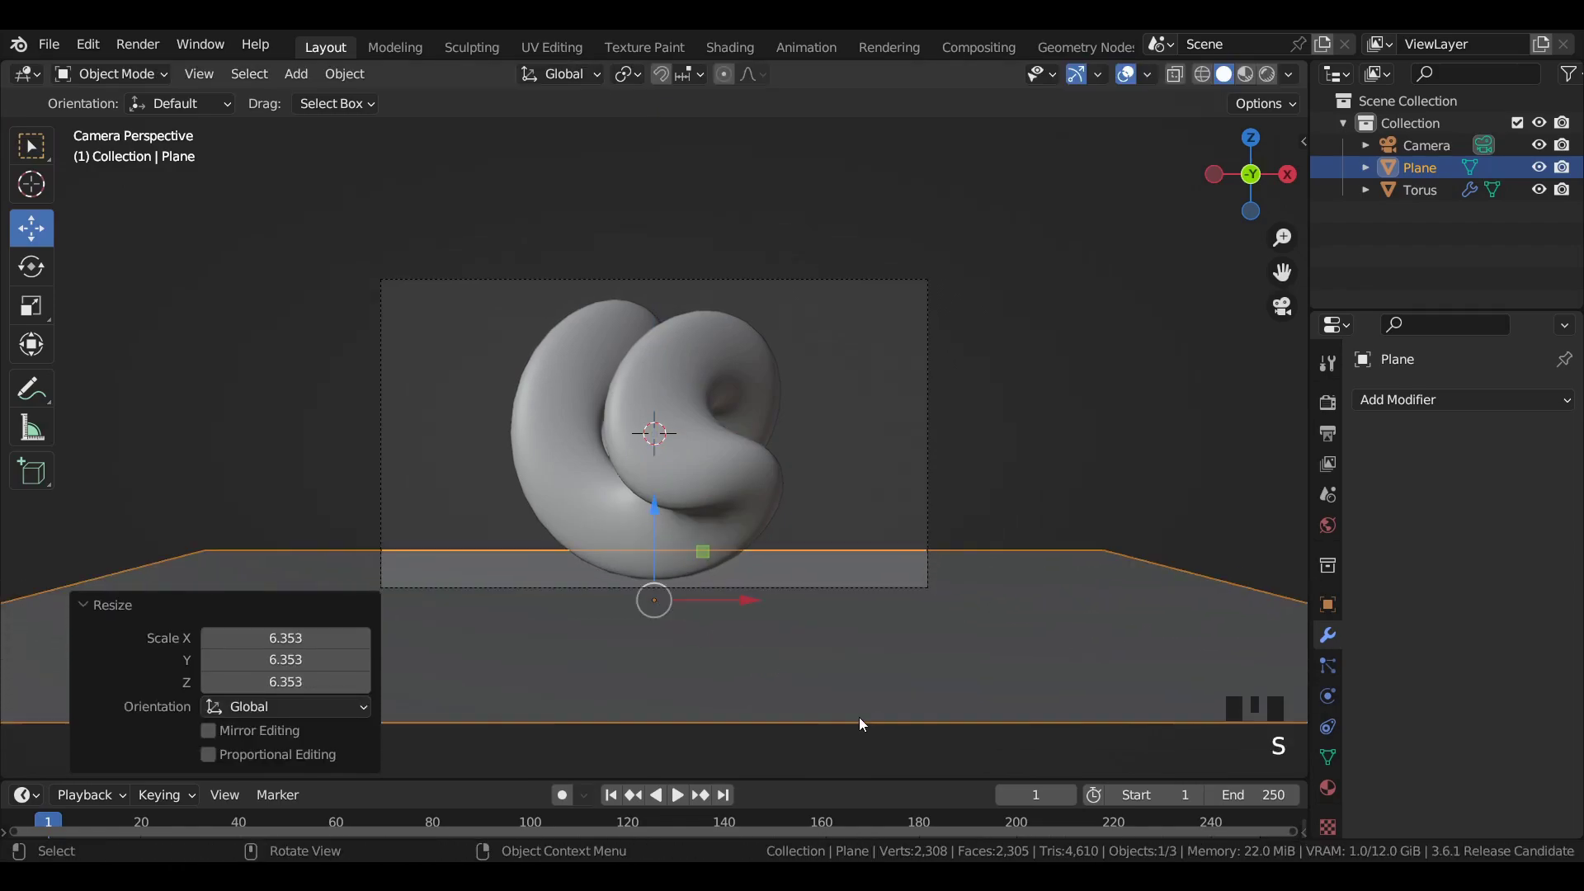
- Extrude the plane's back edge 11 m upward into a backdrop wall
{"action": "middle_click_drag", "start_coordinate": [859, 719], "coordinate": [898, 545]}
{"action": "scroll", "coordinate": [814, 470], "scroll_direction": "down", "scroll_amount": 5}
{"action": "middle_click_drag", "start_coordinate": [814, 471], "coordinate": [707, 519]}
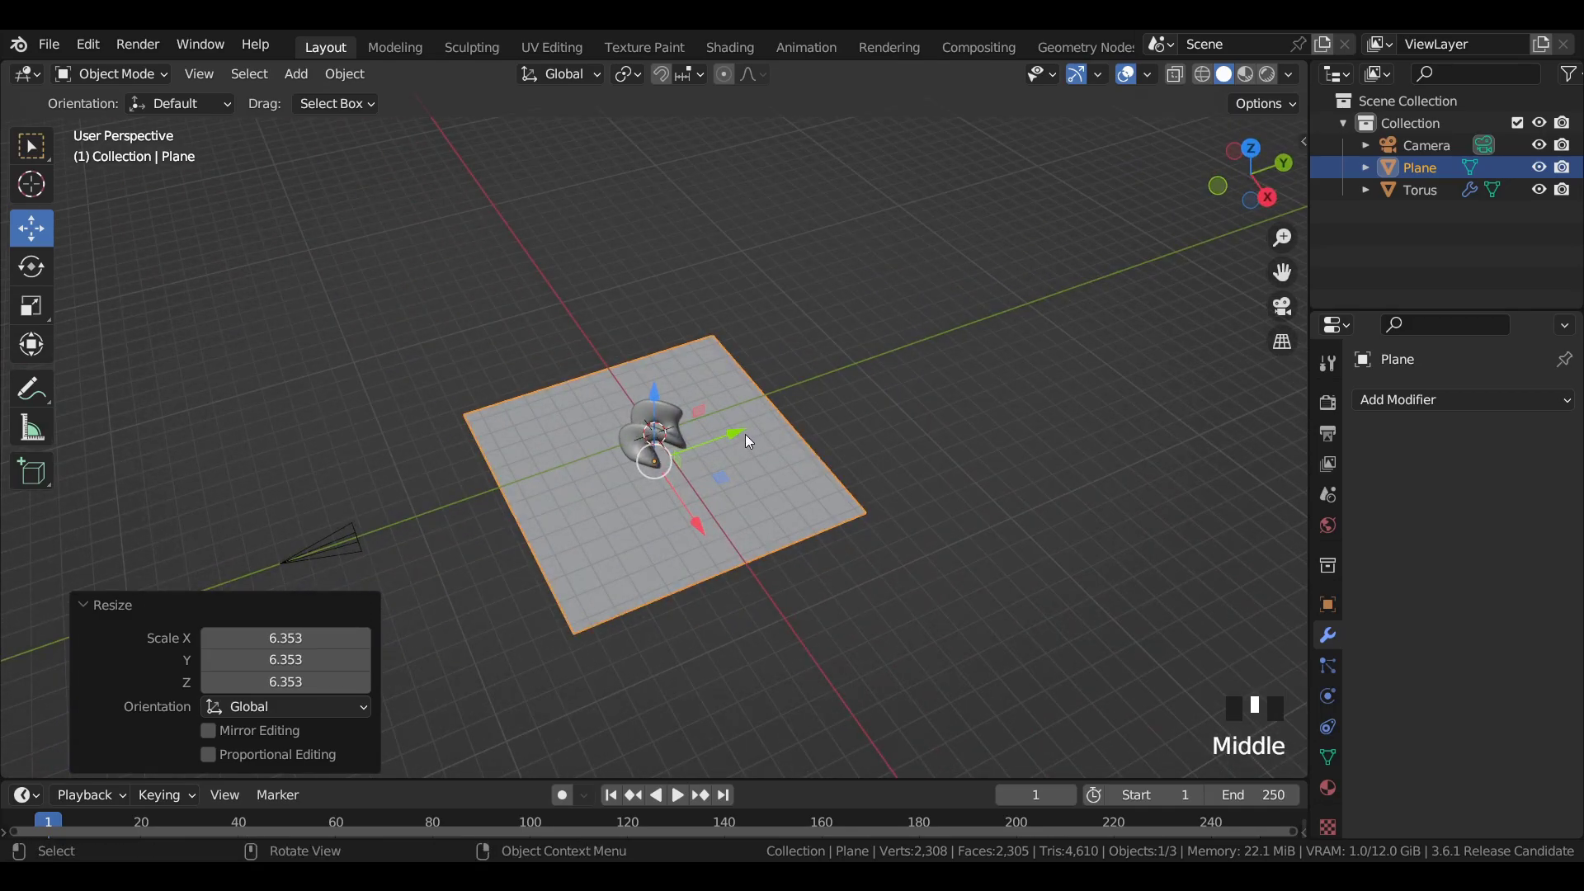
{"action": "key", "text": "Tab"}
{"action": "mouse_move", "coordinate": [744, 434]}
{"action": "middle_mouse_down"}
{"action": "mouse_move", "coordinate": [734, 396]}
{"action": "mouse_move", "coordinate": [726, 416]}
{"action": "middle_mouse_up"}
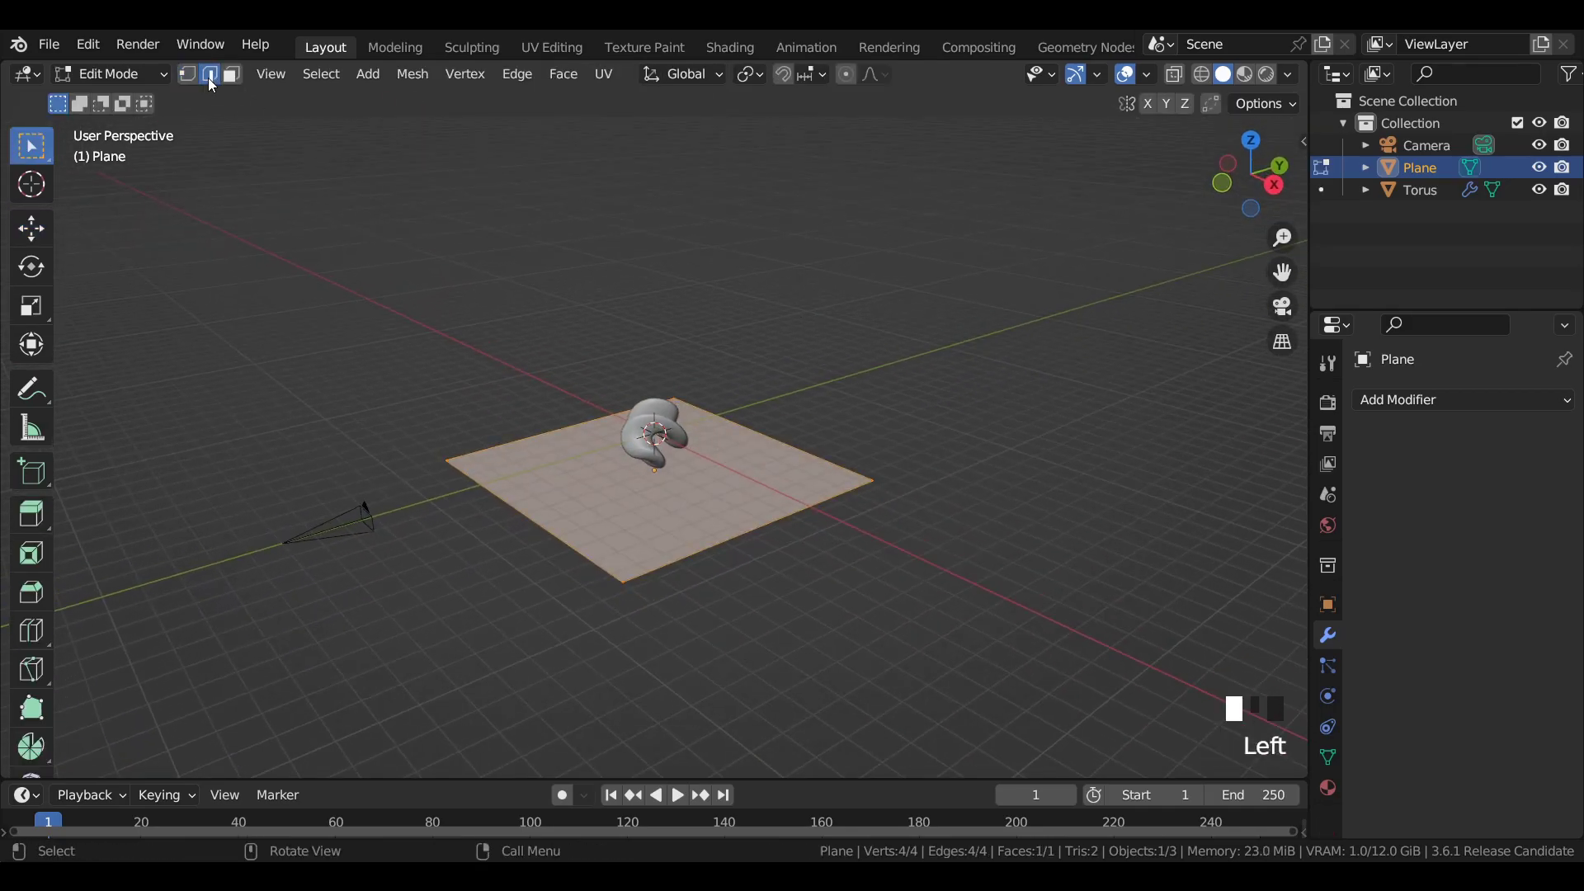
{"action": "left_click", "coordinate": [756, 437]}
{"action": "key", "text": "e"}
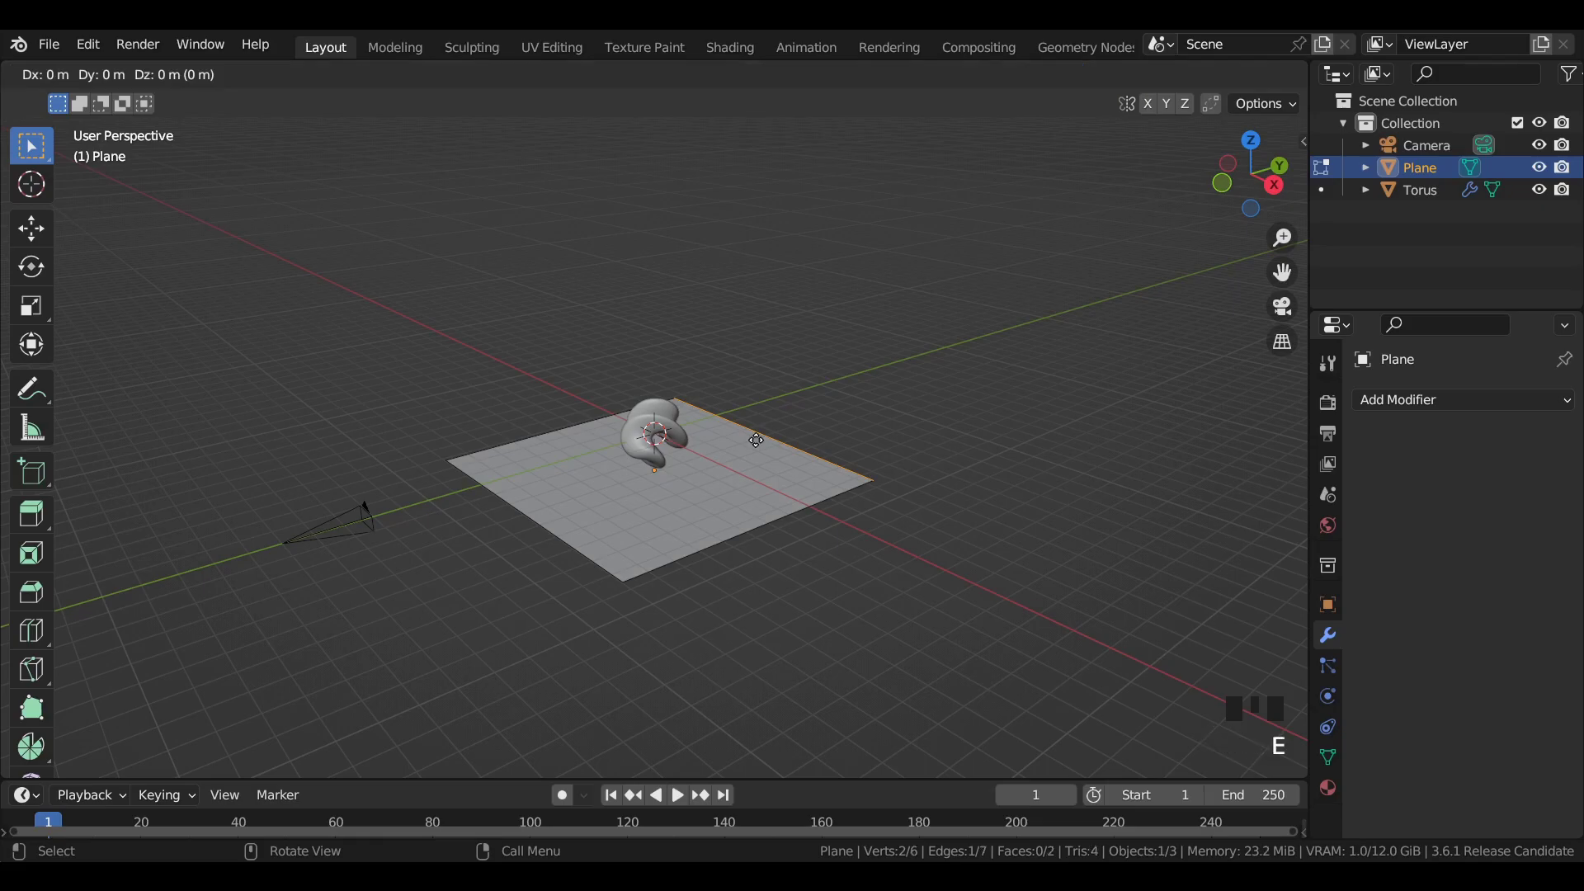
{"action": "left_click", "coordinate": [825, 247]}
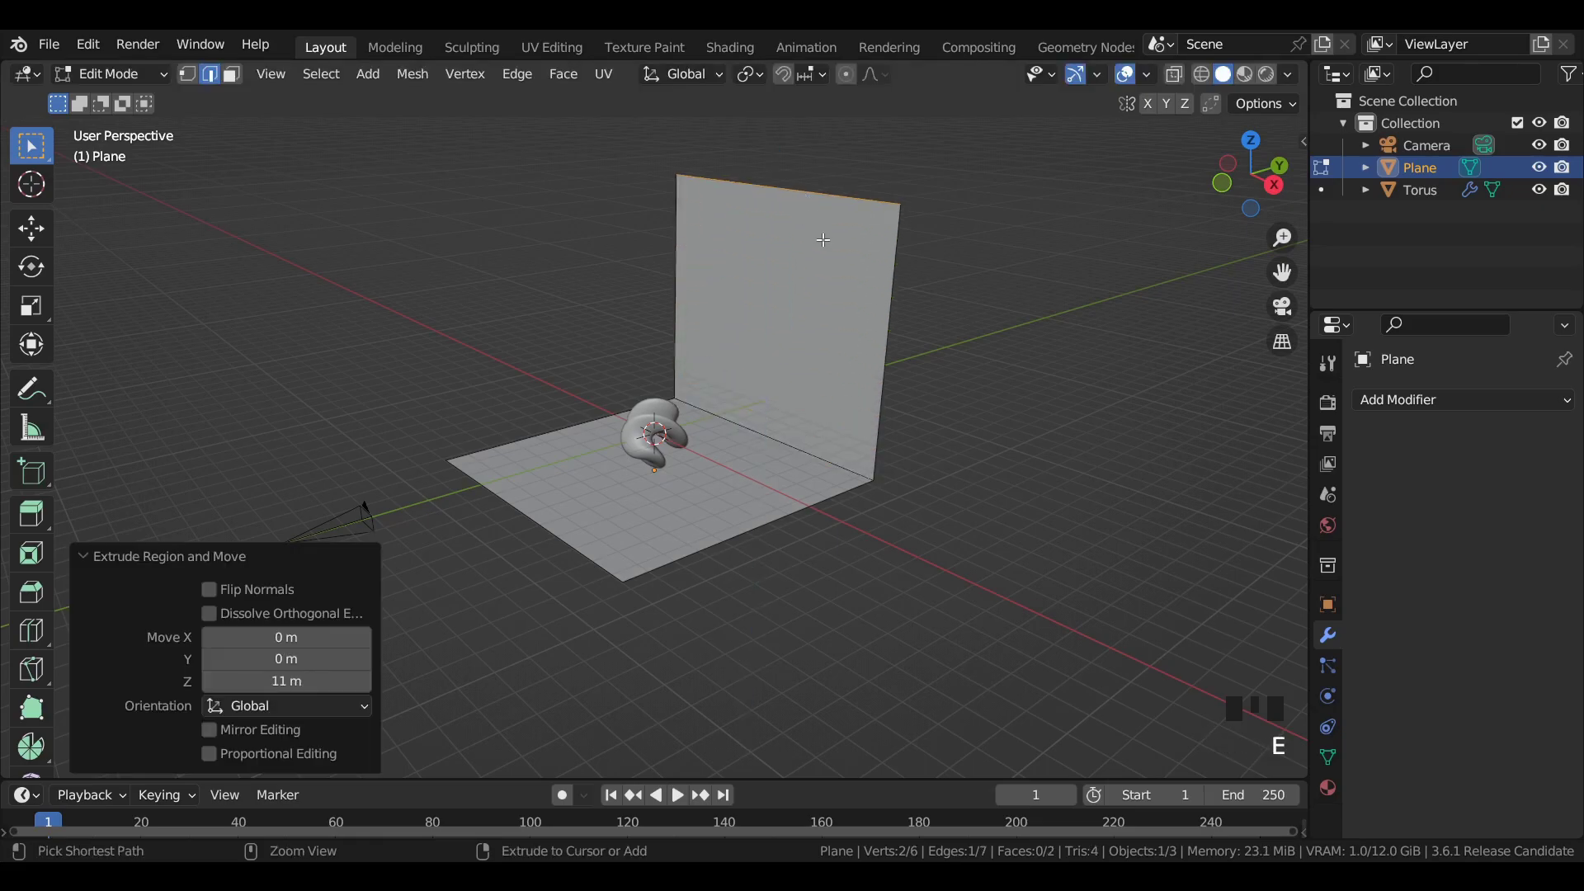
{"action": "middle_click_drag", "start_coordinate": [825, 247], "coordinate": [838, 308]}
- Return to Object Mode and save the file
{"action": "key", "text": "Tab"}
{"action": "key", "text": "ctrl+s"}
{"action": "key", "text": "KP_1"}
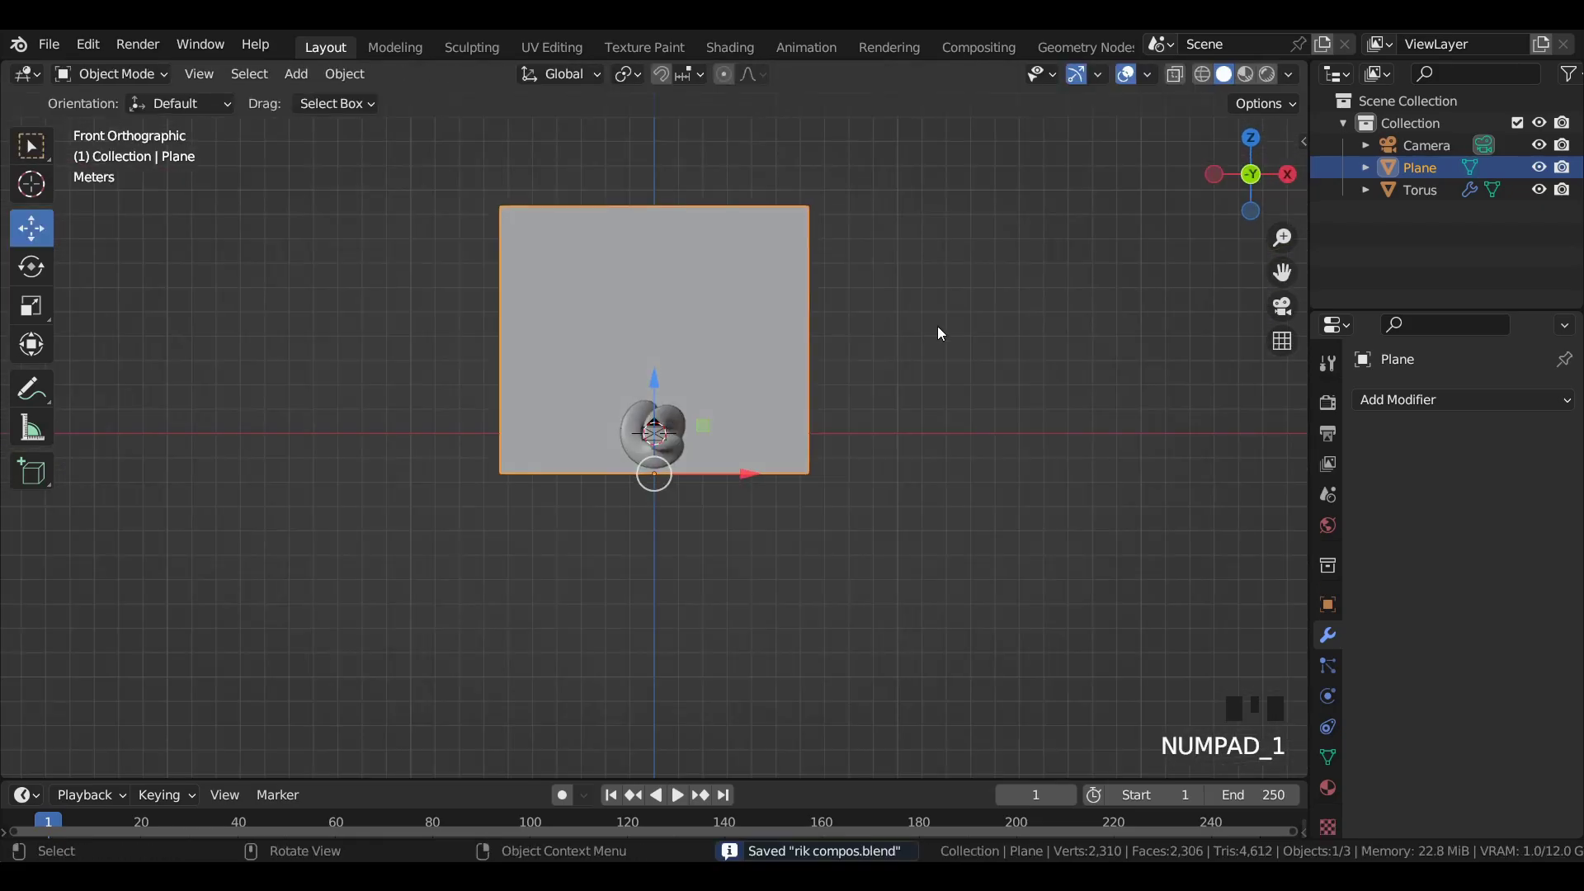
{"action": "middle_click_drag", "start_coordinate": [1161, 361], "coordinate": [894, 444]}
- Add a Bevel modifier to the plane with 1 m amount and 10 segments
{"action": "left_click", "coordinate": [1413, 397]}
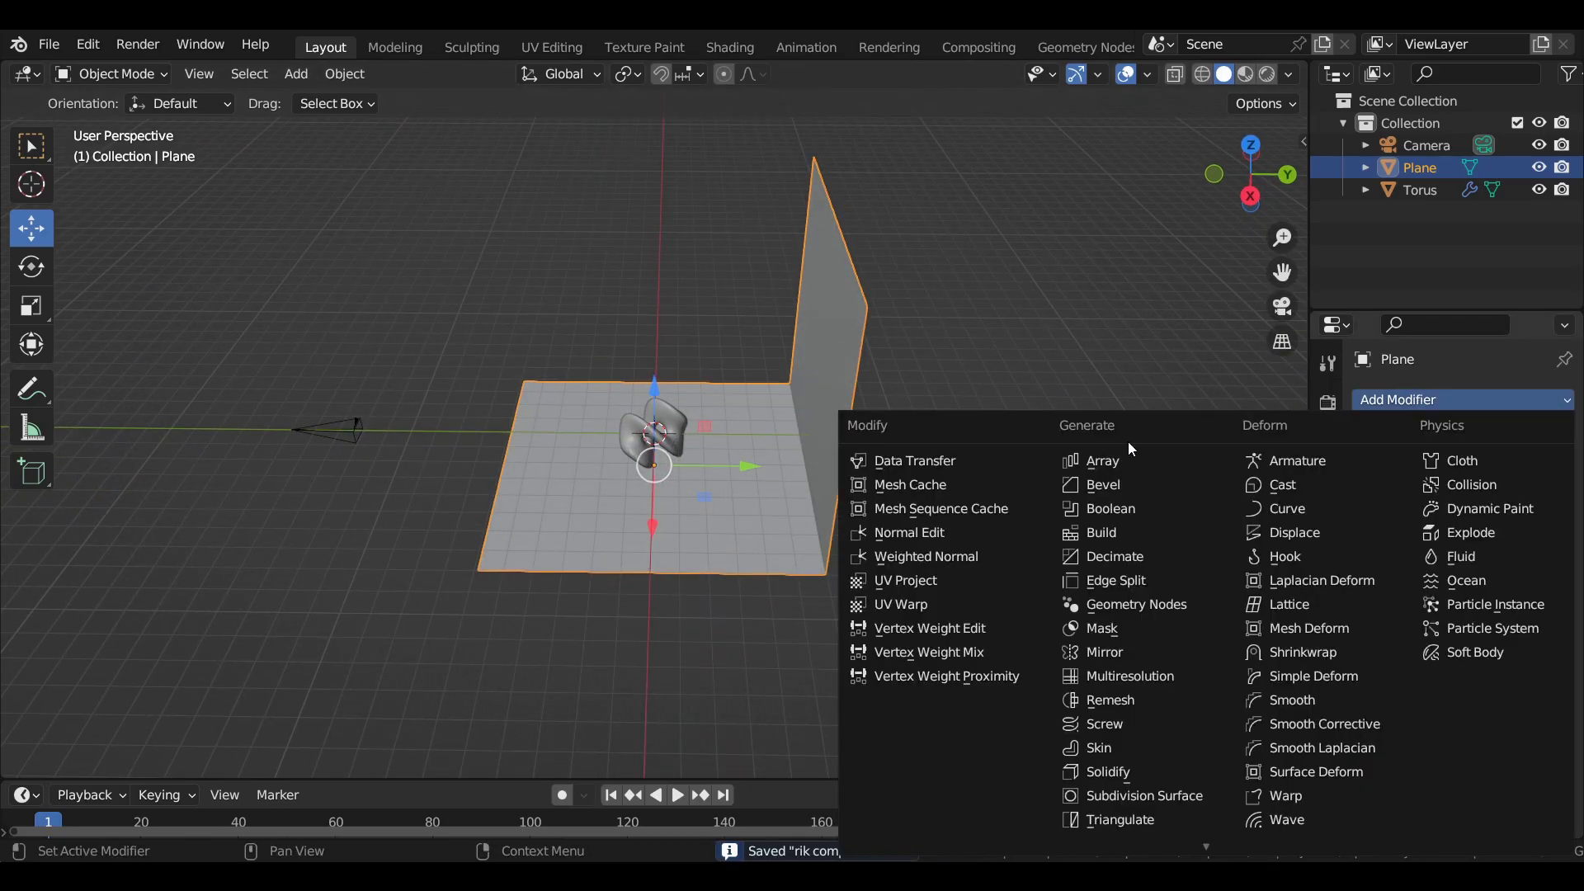
{"action": "left_click", "coordinate": [1098, 488]}
{"action": "left_click", "coordinate": [1468, 520]}
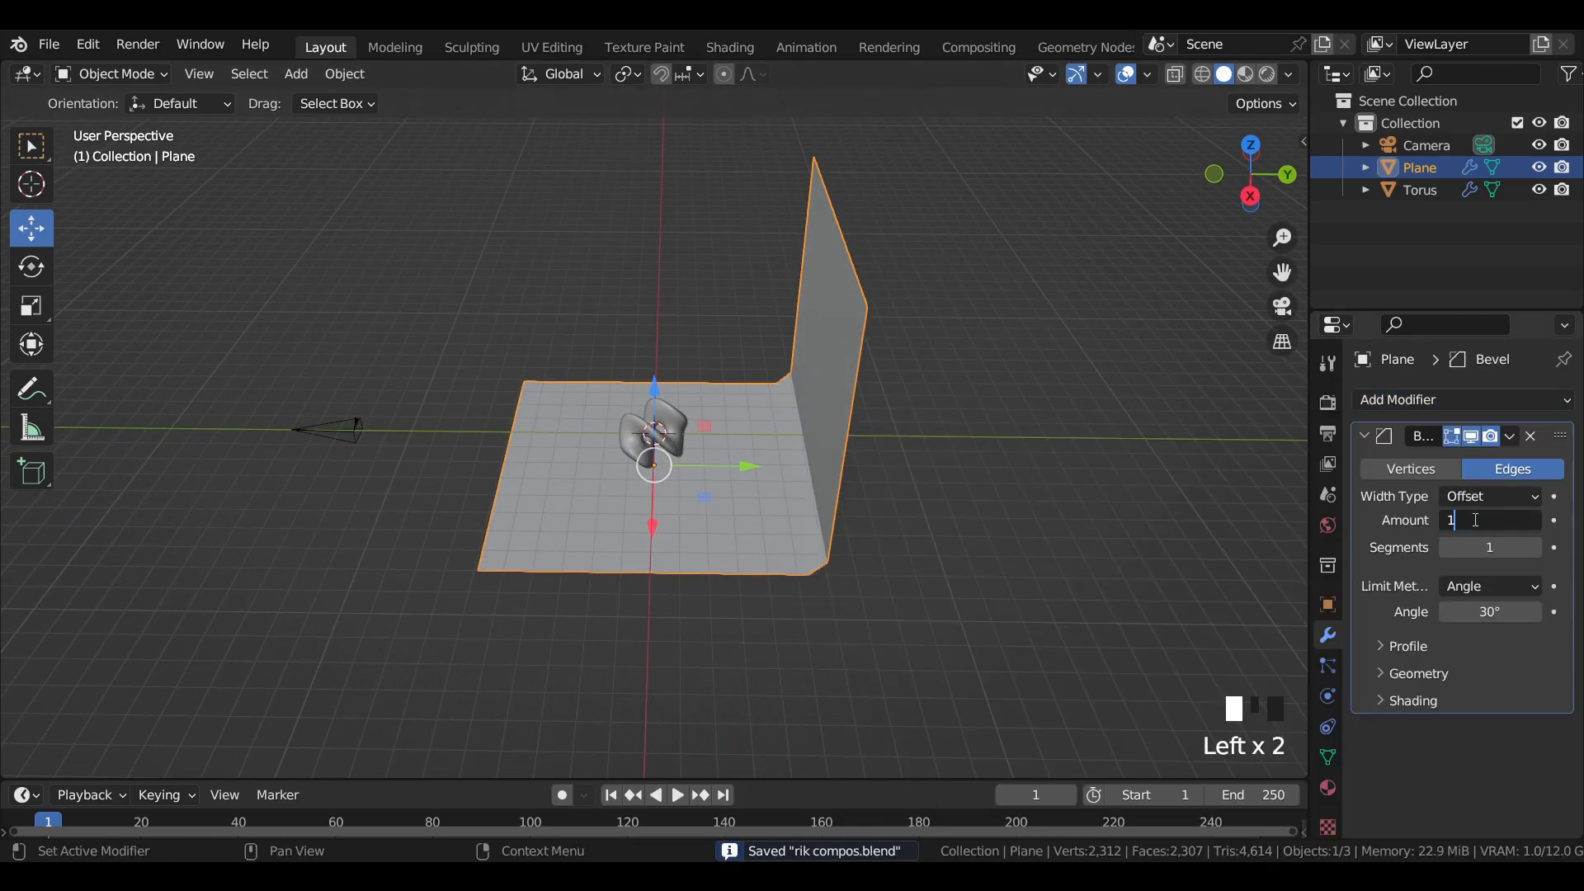
{"action": "type", "text": "1"}
{"action": "key", "text": "Return"}
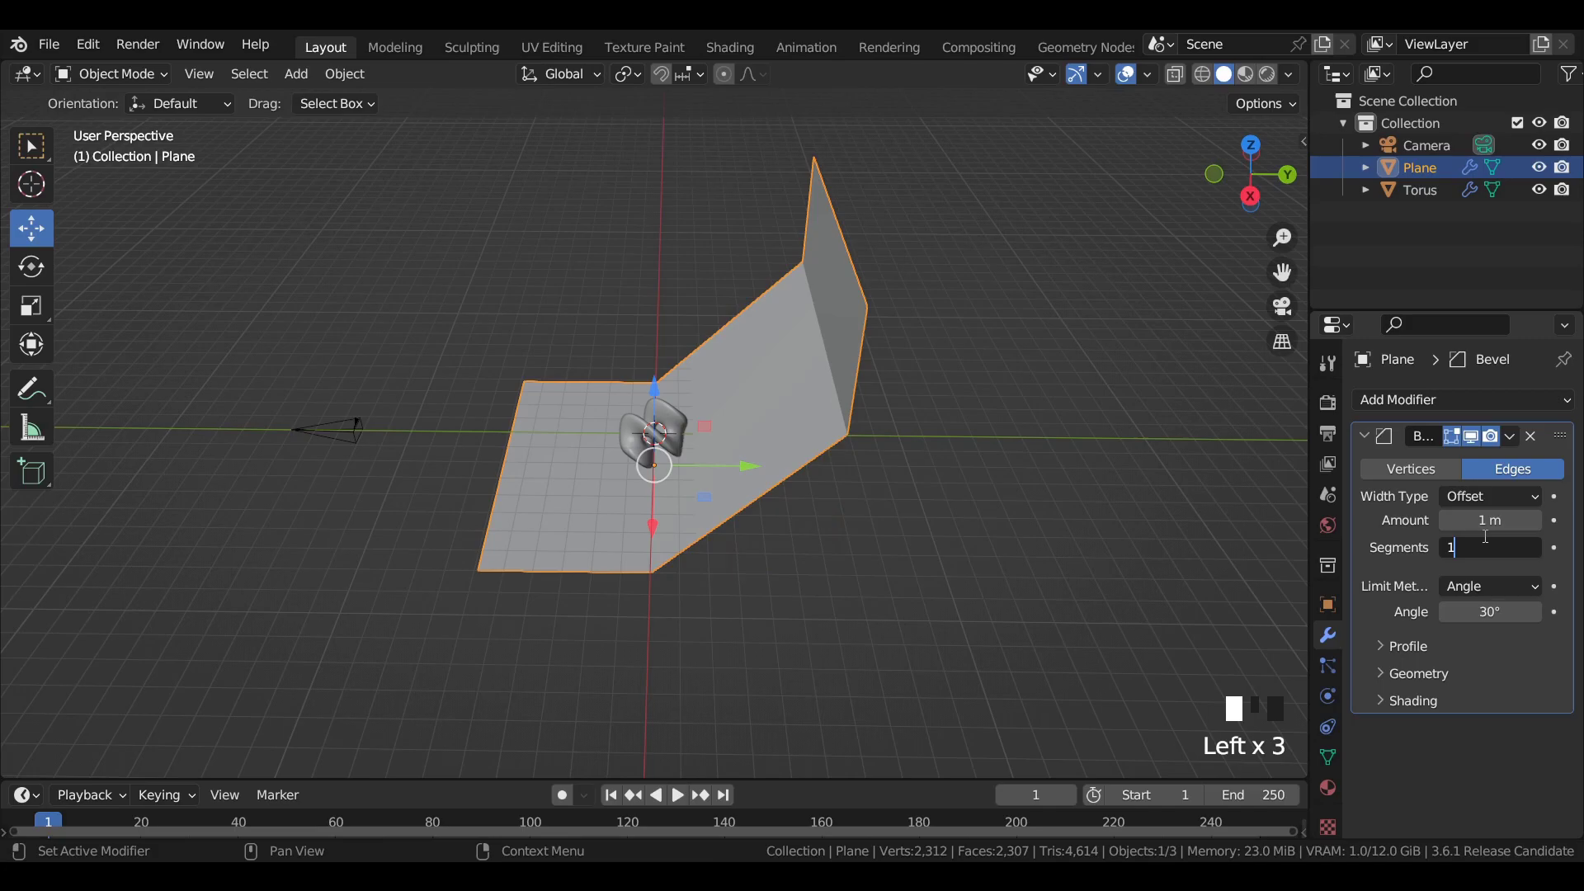
{"action": "key", "text": "Return"}
- Shade the backdrop smooth and check it through the camera view
{"action": "right_click", "coordinate": [834, 329]}
{"action": "left_click", "coordinate": [835, 330]}
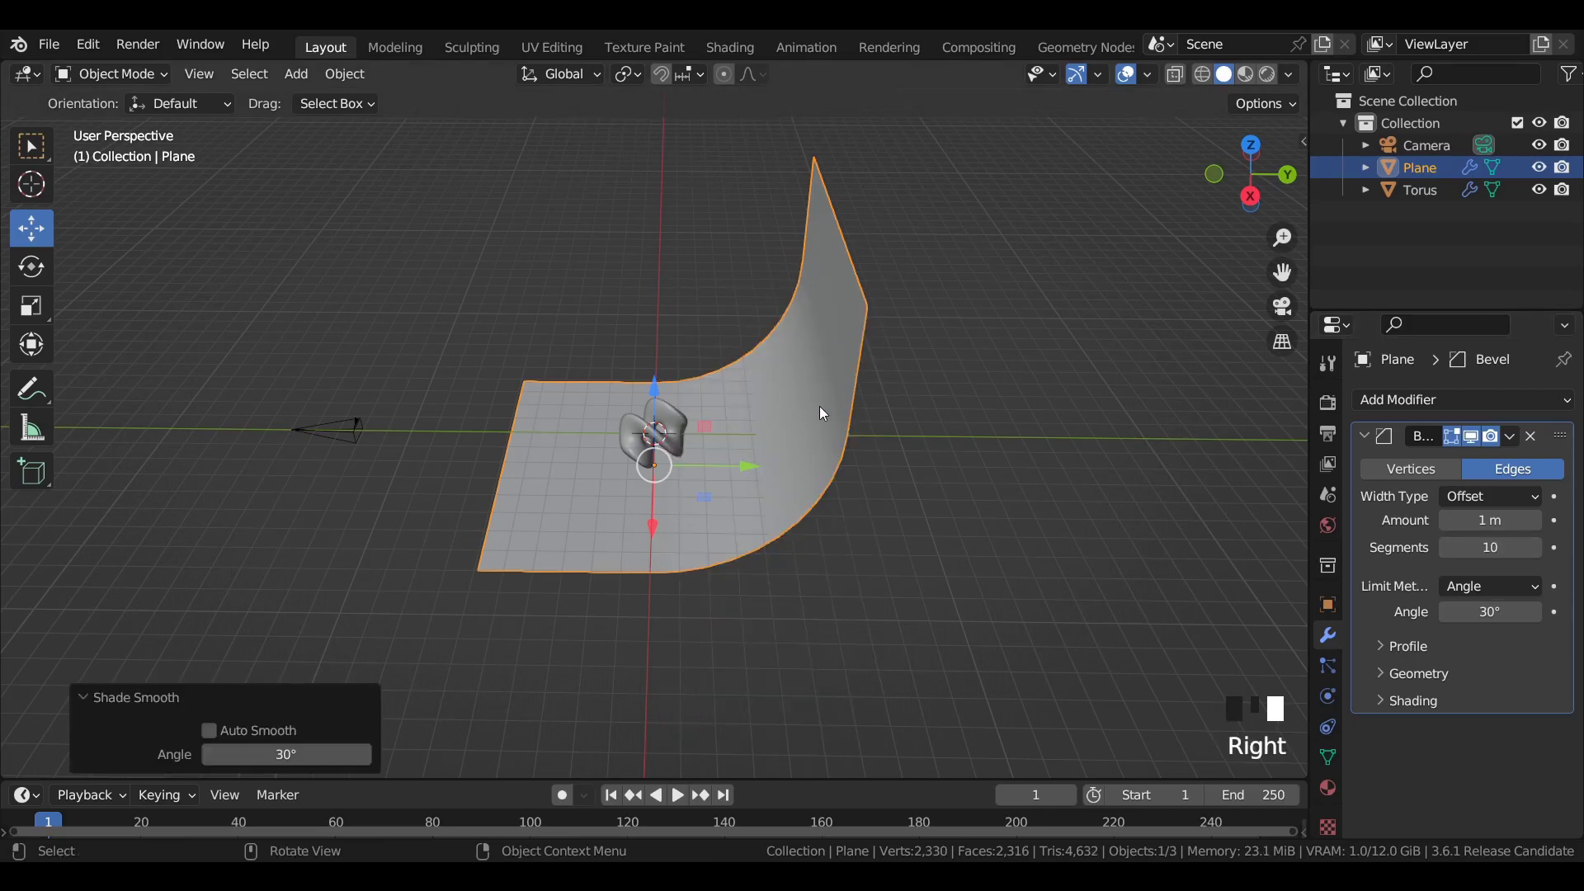
{"action": "middle_click_drag", "start_coordinate": [820, 413], "coordinate": [924, 333]}
{"action": "key", "text": "KP_0"}
{"action": "key", "text": "KP_0"}
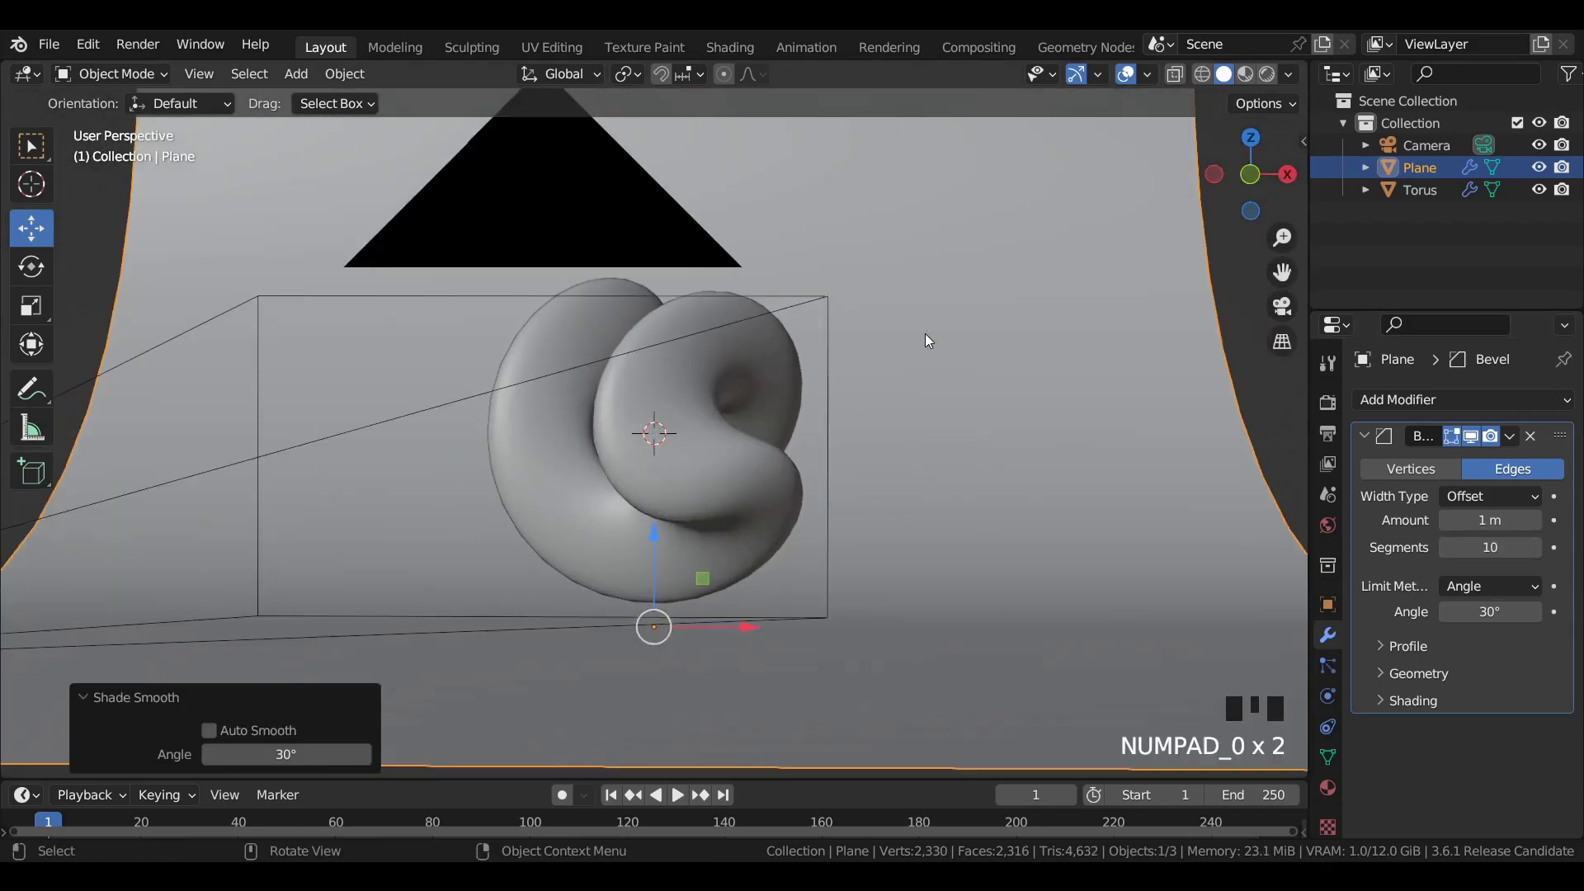
- Switch the render engine to Cycles on GPU with 32 viewport and 128 render samples
{"action": "left_click", "coordinate": [1327, 402]}
{"action": "mouse_move", "coordinate": [1499, 404]}
{"action": "left_mouse_down"}
{"action": "mouse_move", "coordinate": [1492, 419]}
{"action": "mouse_move", "coordinate": [1493, 398]}
{"action": "left_mouse_up"}
{"action": "left_click", "coordinate": [1497, 453]}
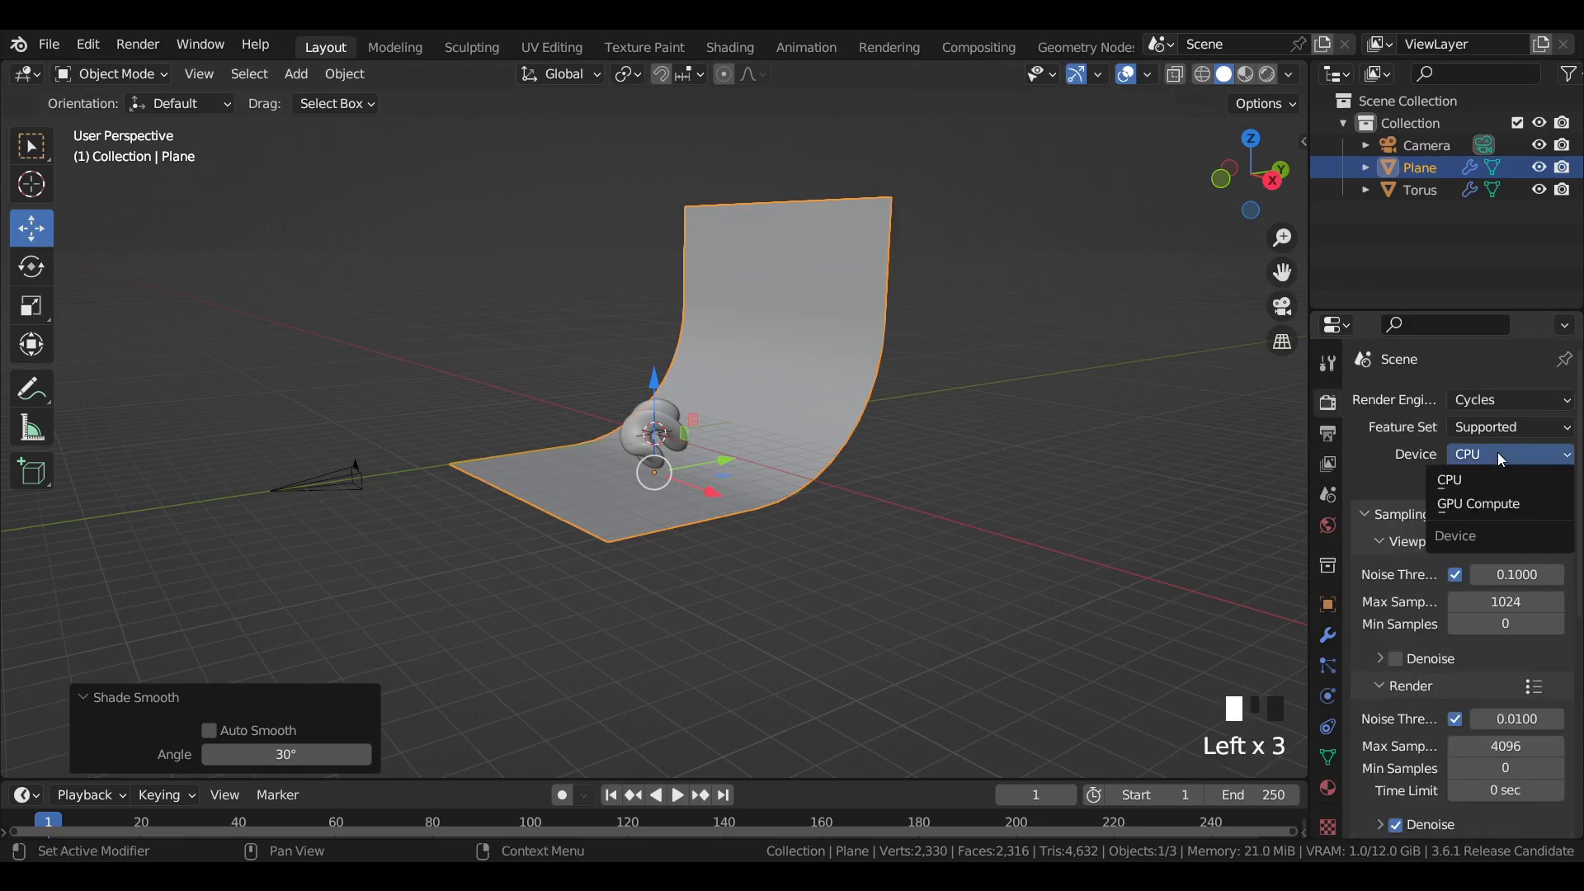
{"action": "left_click", "coordinate": [1478, 503]}
{"action": "left_click", "coordinate": [1526, 602]}
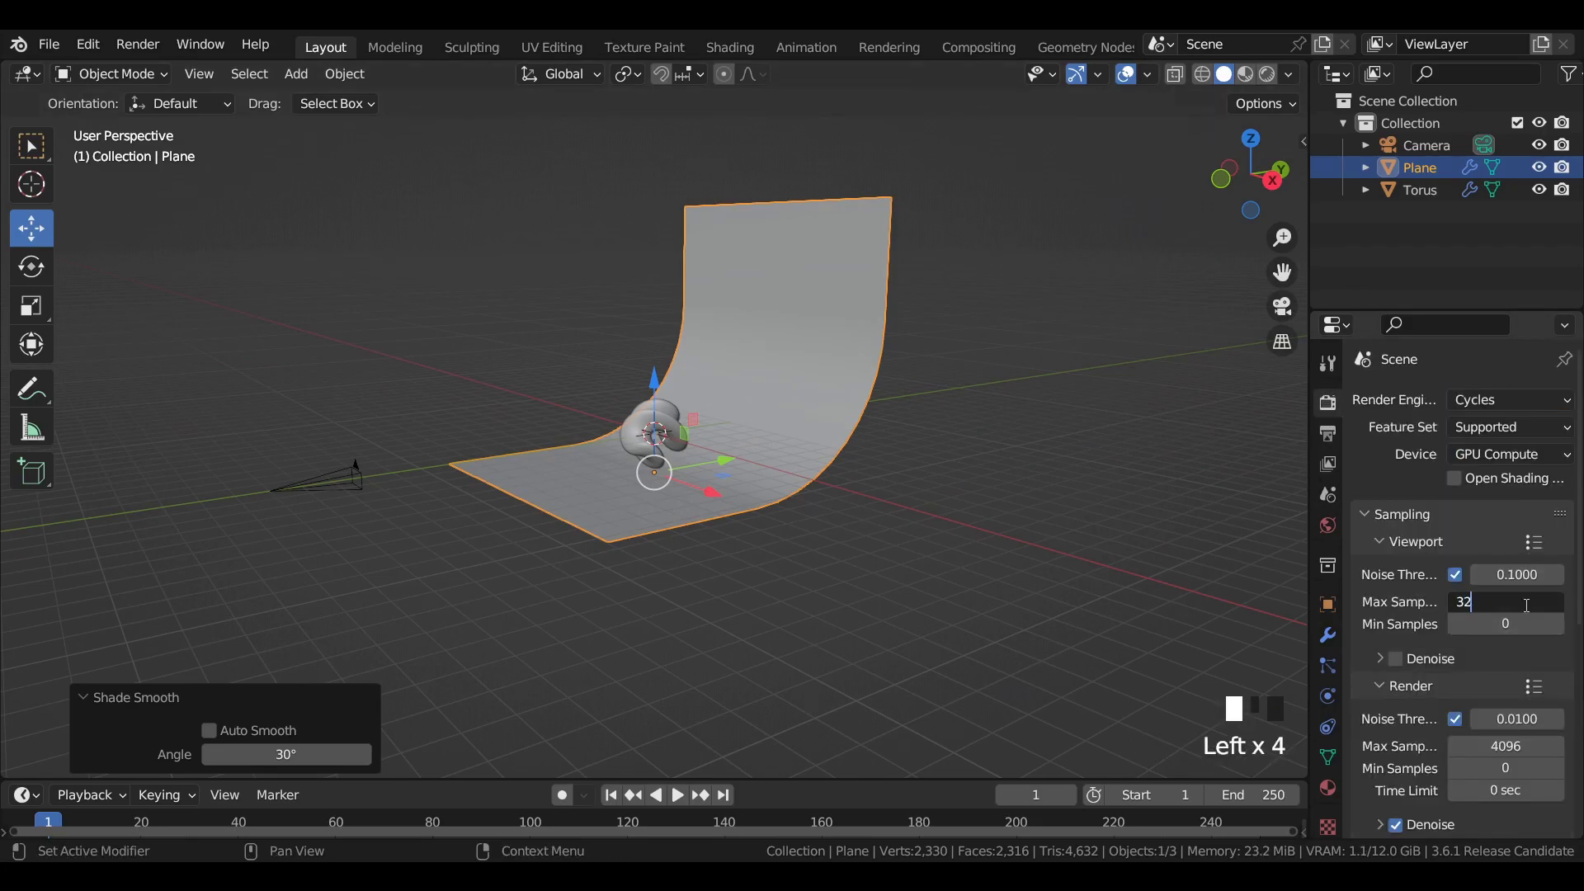
{"action": "left_click", "coordinate": [1506, 747]}
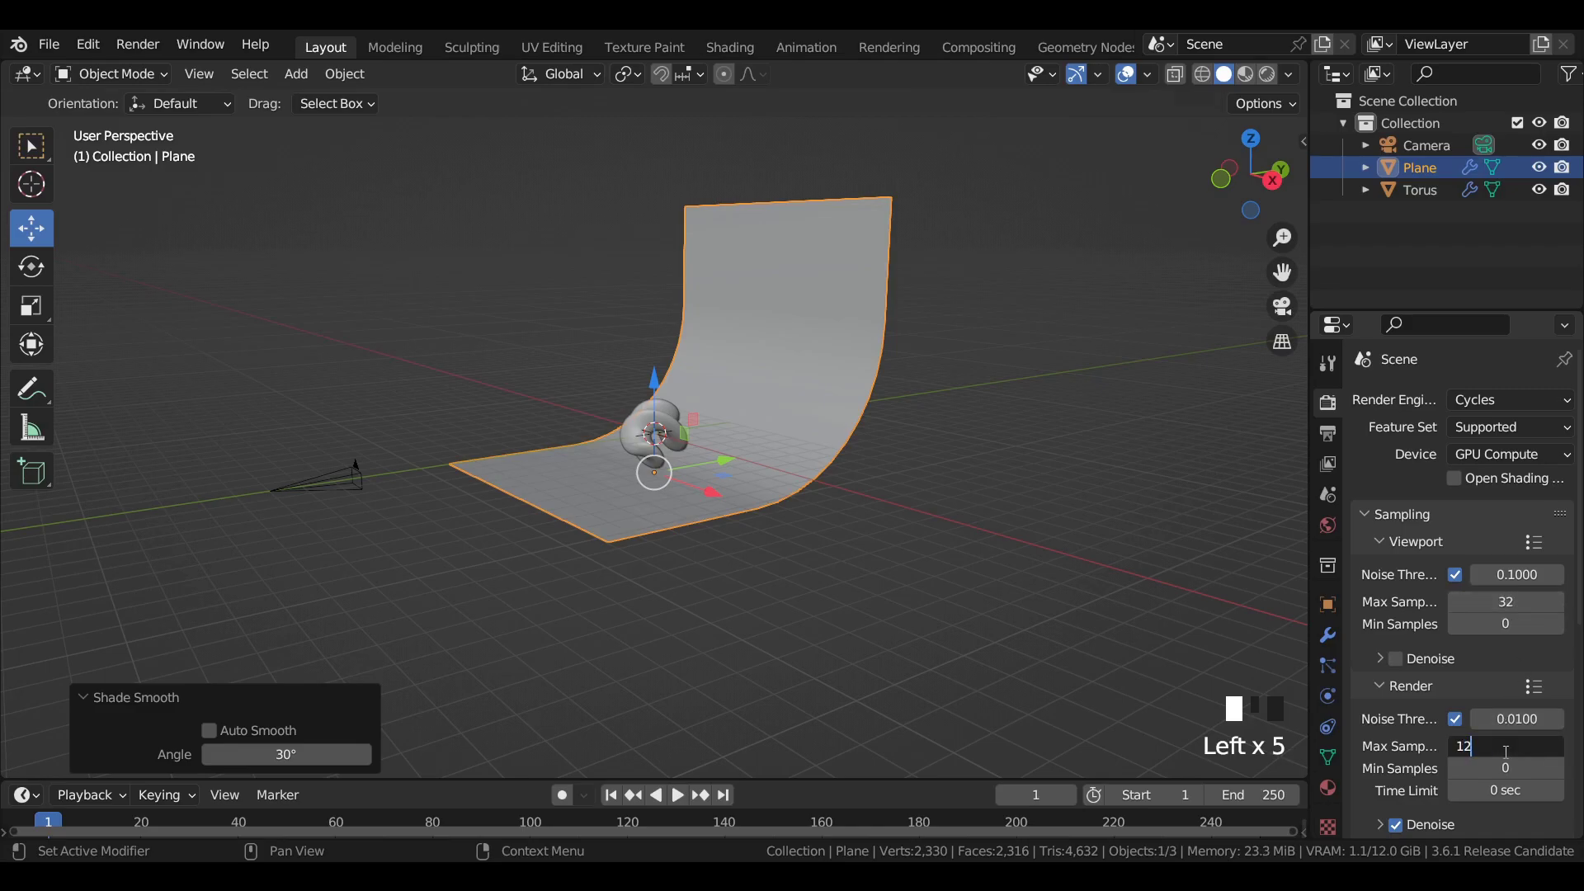
- Set colour management to the Standard view transform with the Very High Contrast look
{"action": "scroll", "coordinate": [1503, 753], "scroll_direction": "down", "scroll_amount": 11}
{"action": "left_click", "coordinate": [1459, 815]}
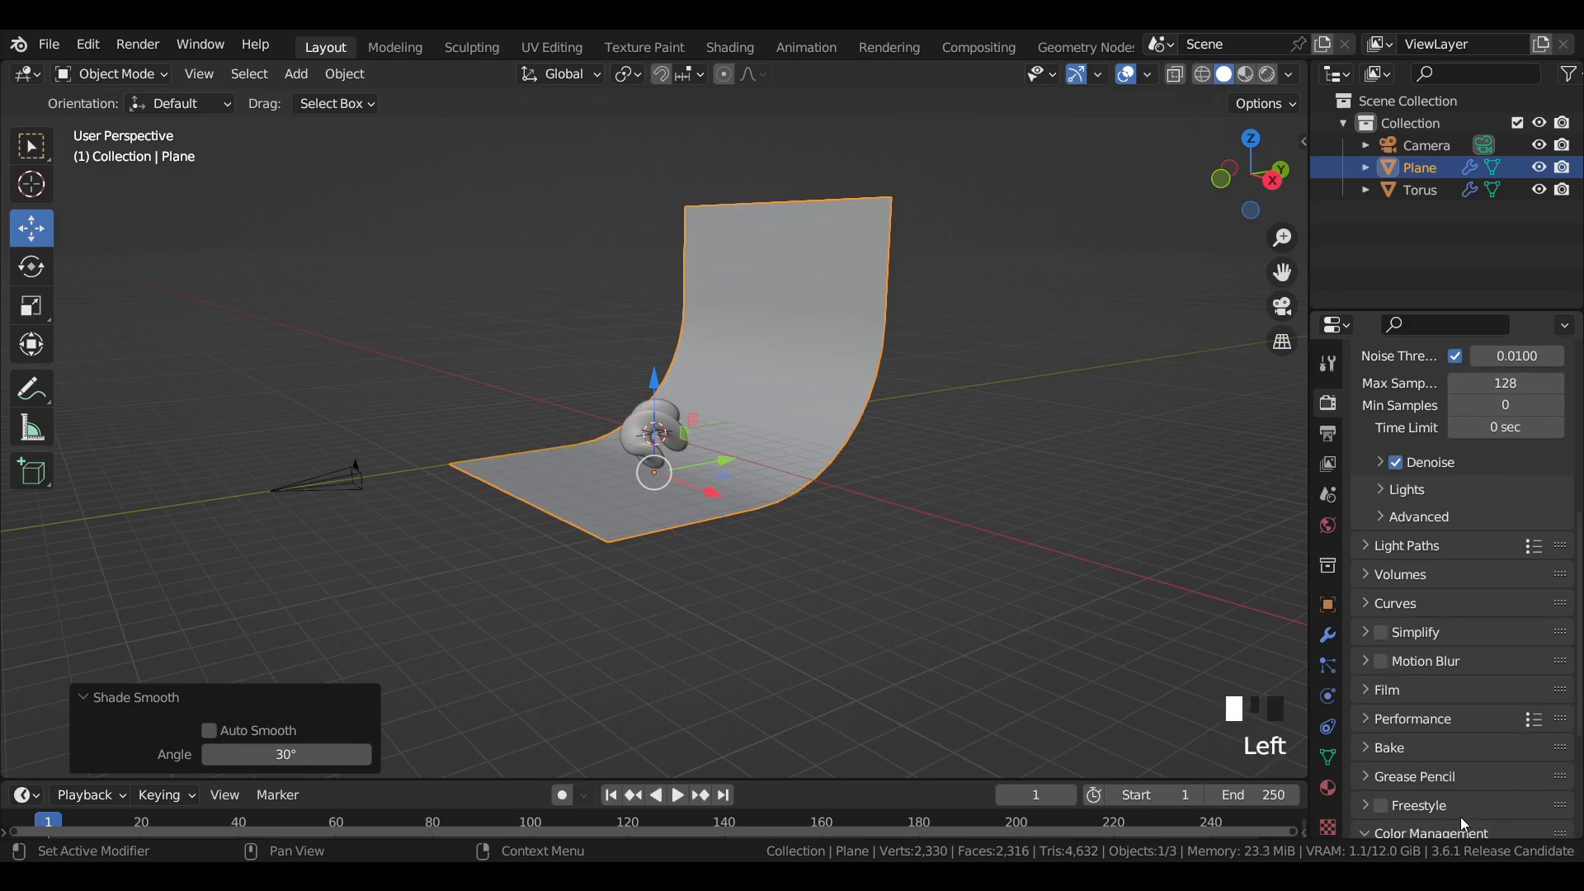
{"action": "scroll", "coordinate": [1476, 751], "scroll_direction": "down", "scroll_amount": 5}
{"action": "left_click", "coordinate": [1479, 746]}
{"action": "left_click", "coordinate": [1477, 711]}
{"action": "left_click", "coordinate": [1483, 760]}
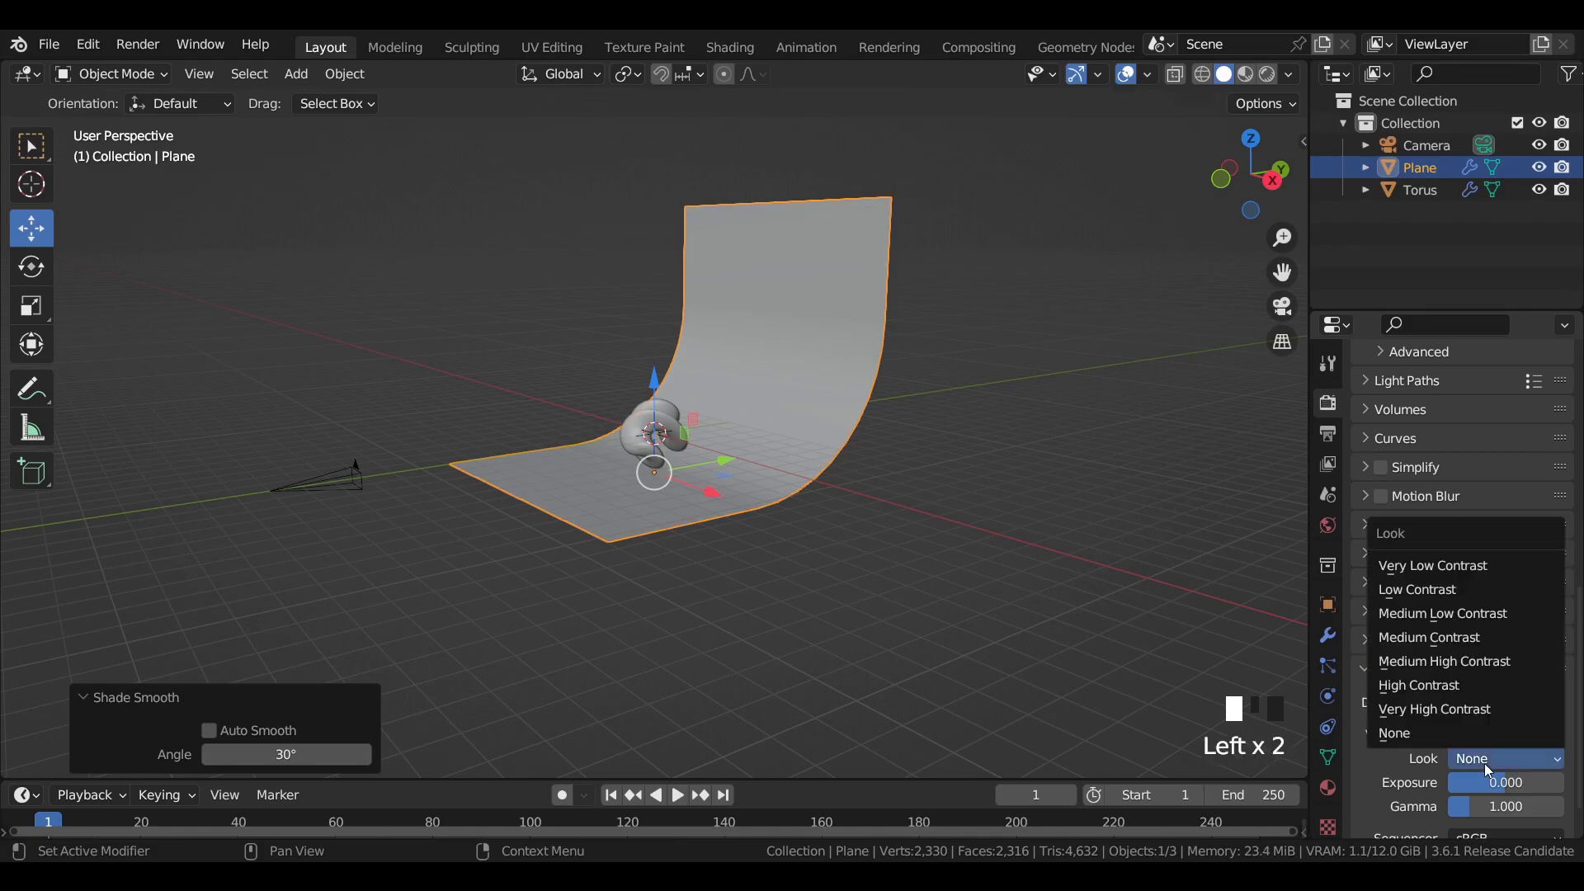
{"action": "left_click", "coordinate": [1486, 705]}
- Darken the World background colour to black
{"action": "left_click", "coordinate": [1327, 525]}
{"action": "left_click", "coordinate": [1497, 537]}
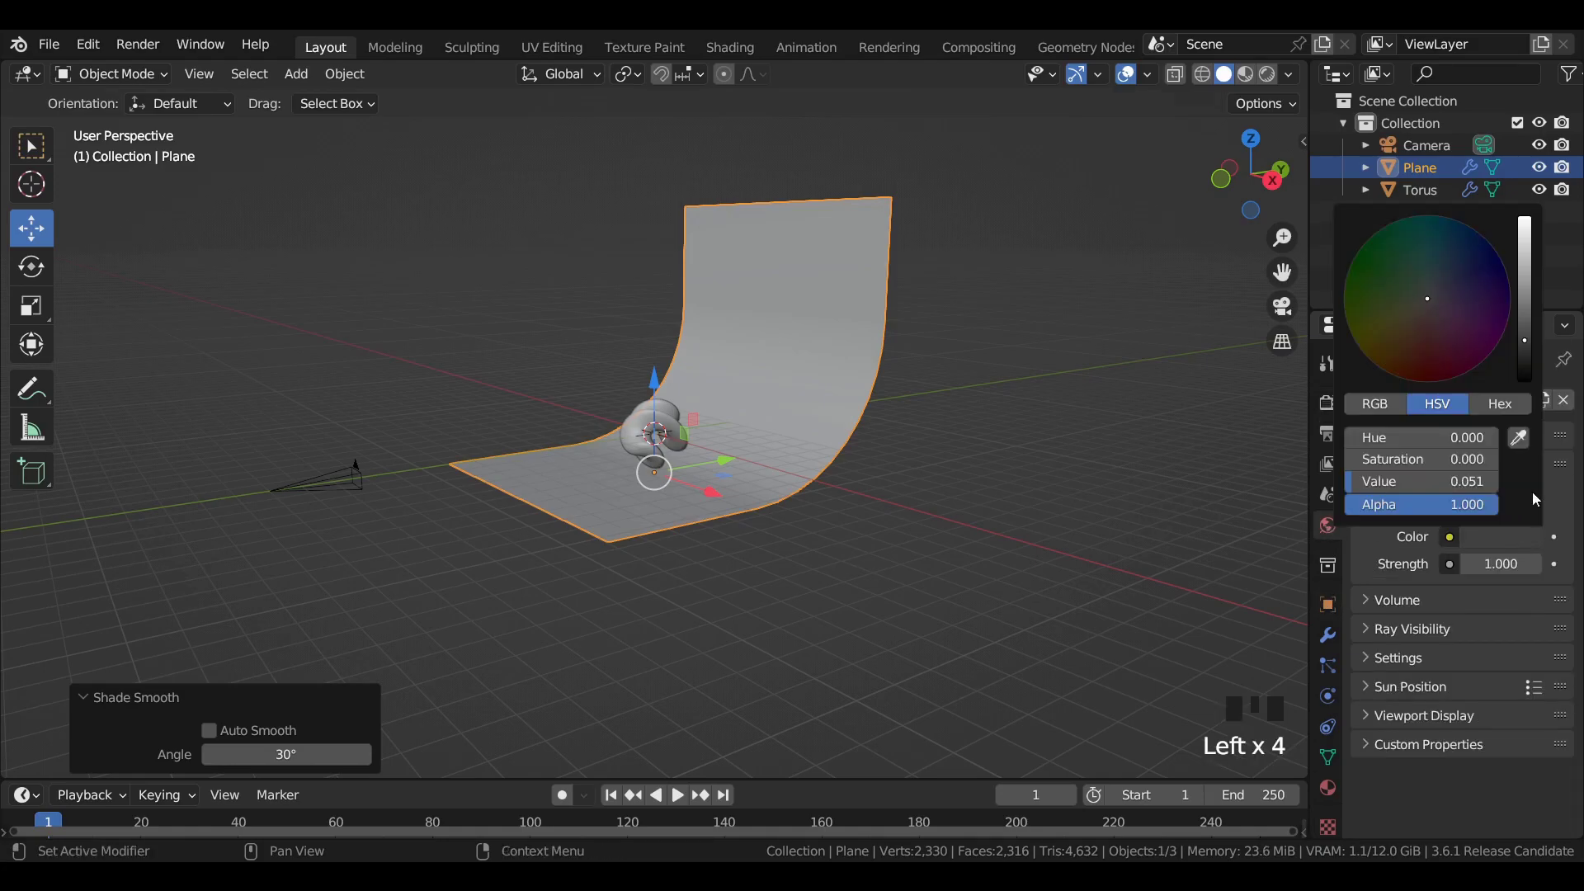
{"action": "left_click_drag", "start_coordinate": [1525, 355], "coordinate": [1525, 381]}
- Preview the camera view in Rendered shading
{"action": "key", "text": "KP_0"}
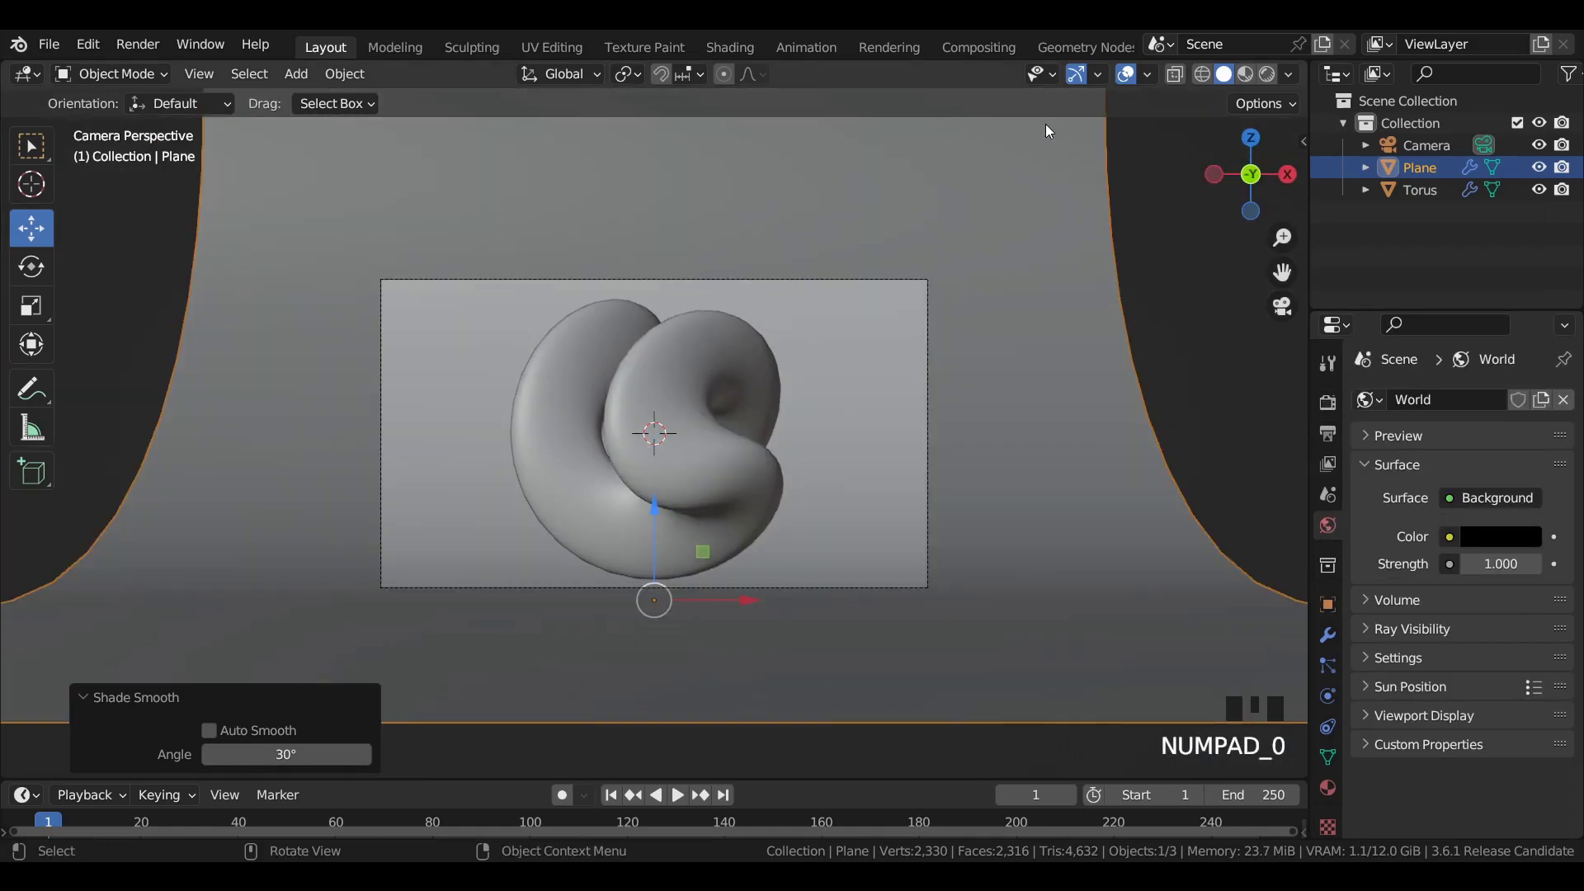
{"action": "left_click", "coordinate": [1266, 75]}
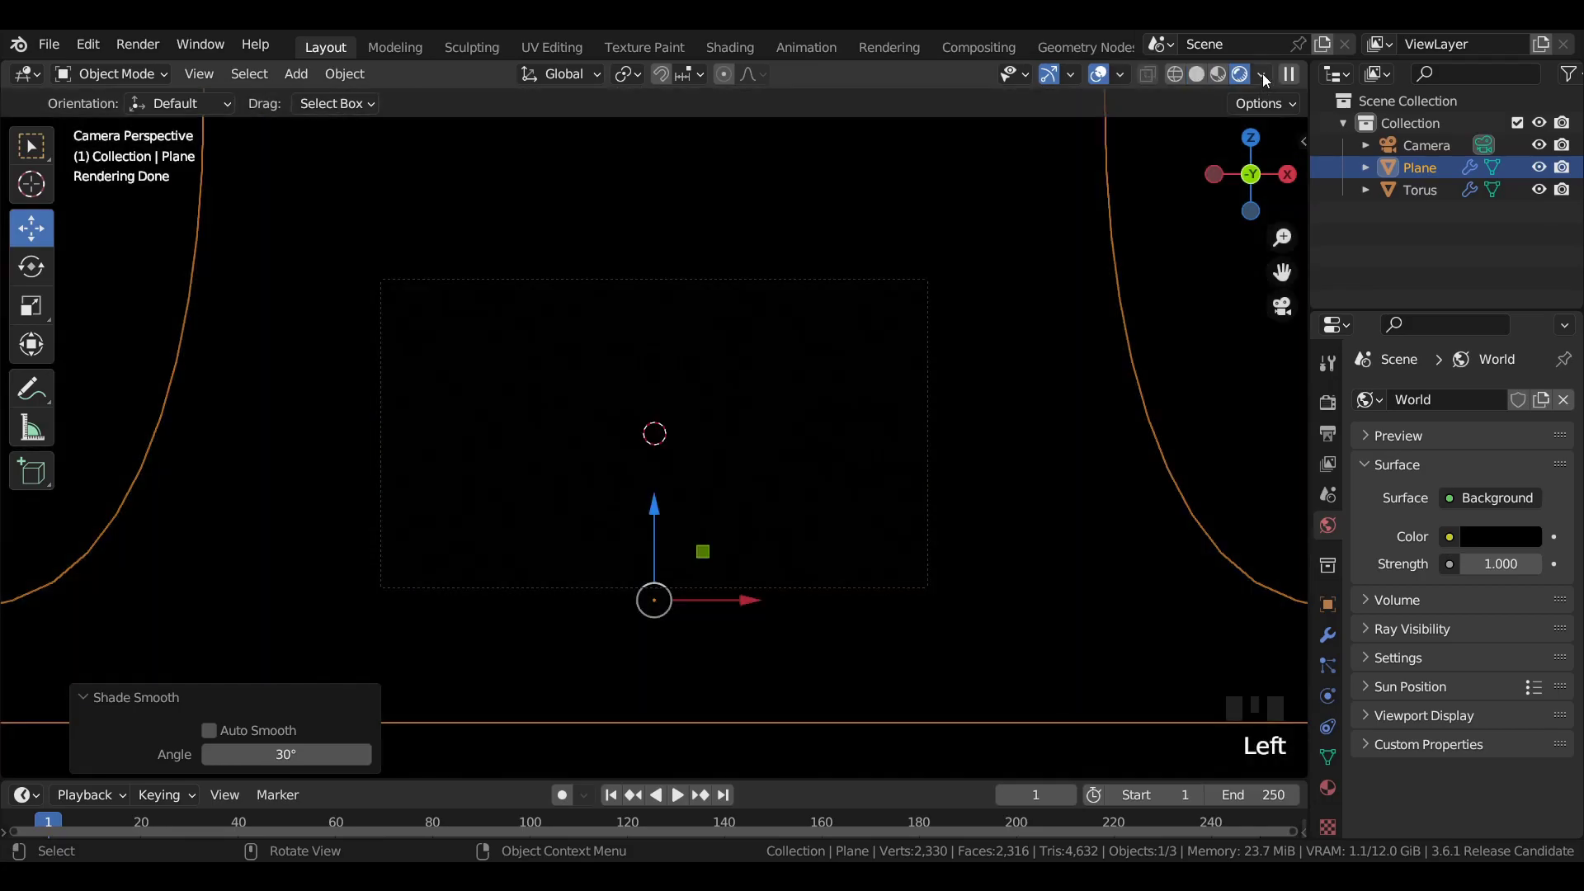
{"action": "scroll", "coordinate": [554, 375], "scroll_direction": "down", "scroll_amount": 4}
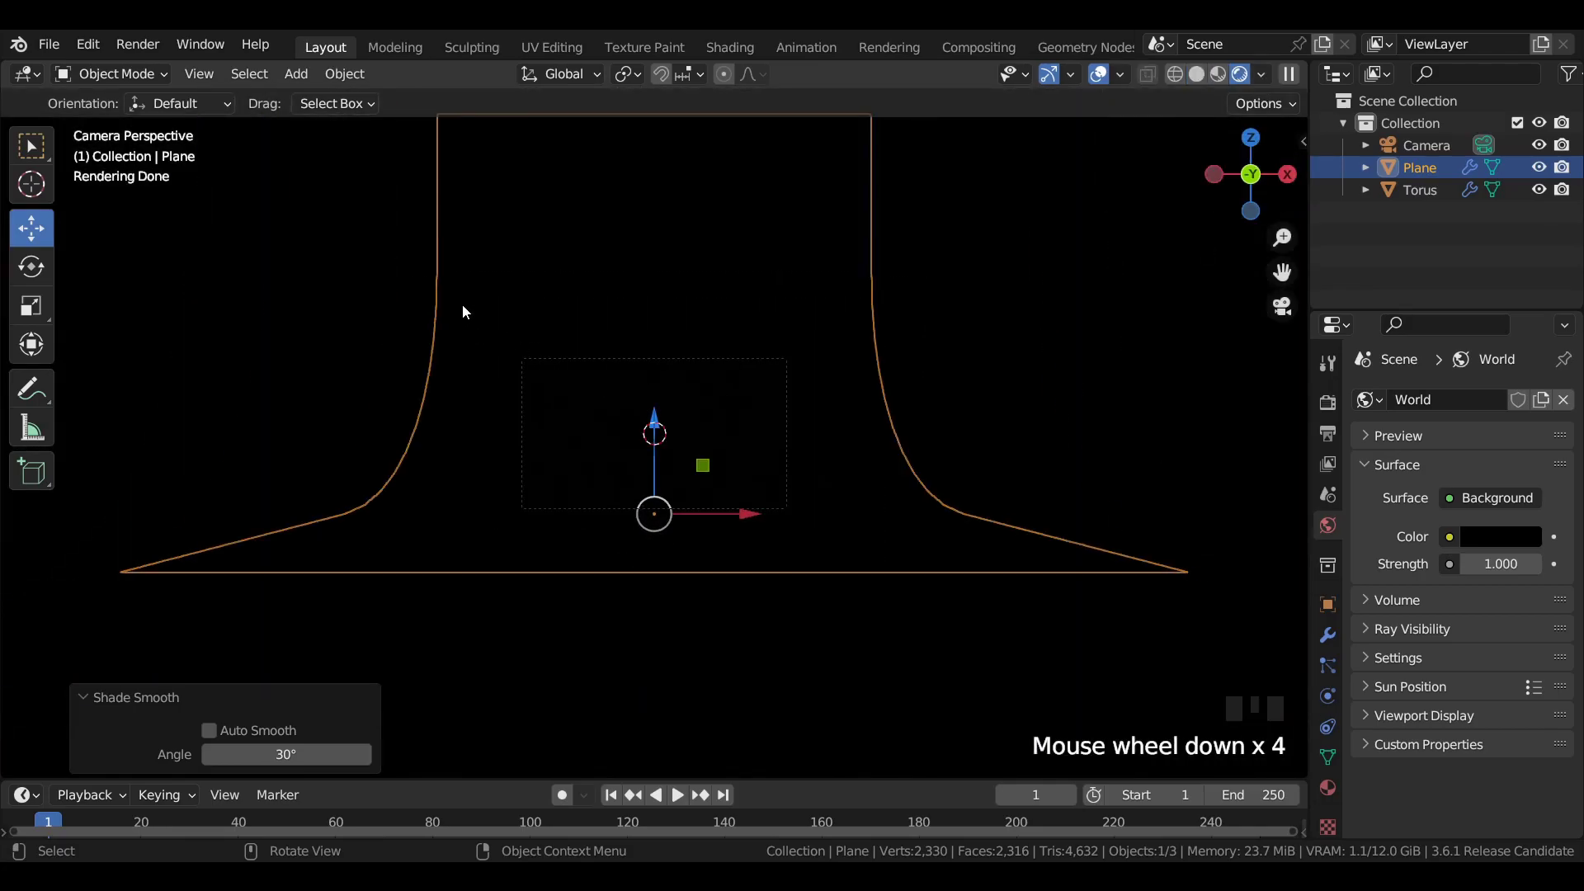
- Add an area light and raise it high above the torus
{"action": "key", "text": "shift+a"}
{"action": "mouse_move", "coordinate": [446, 580]}
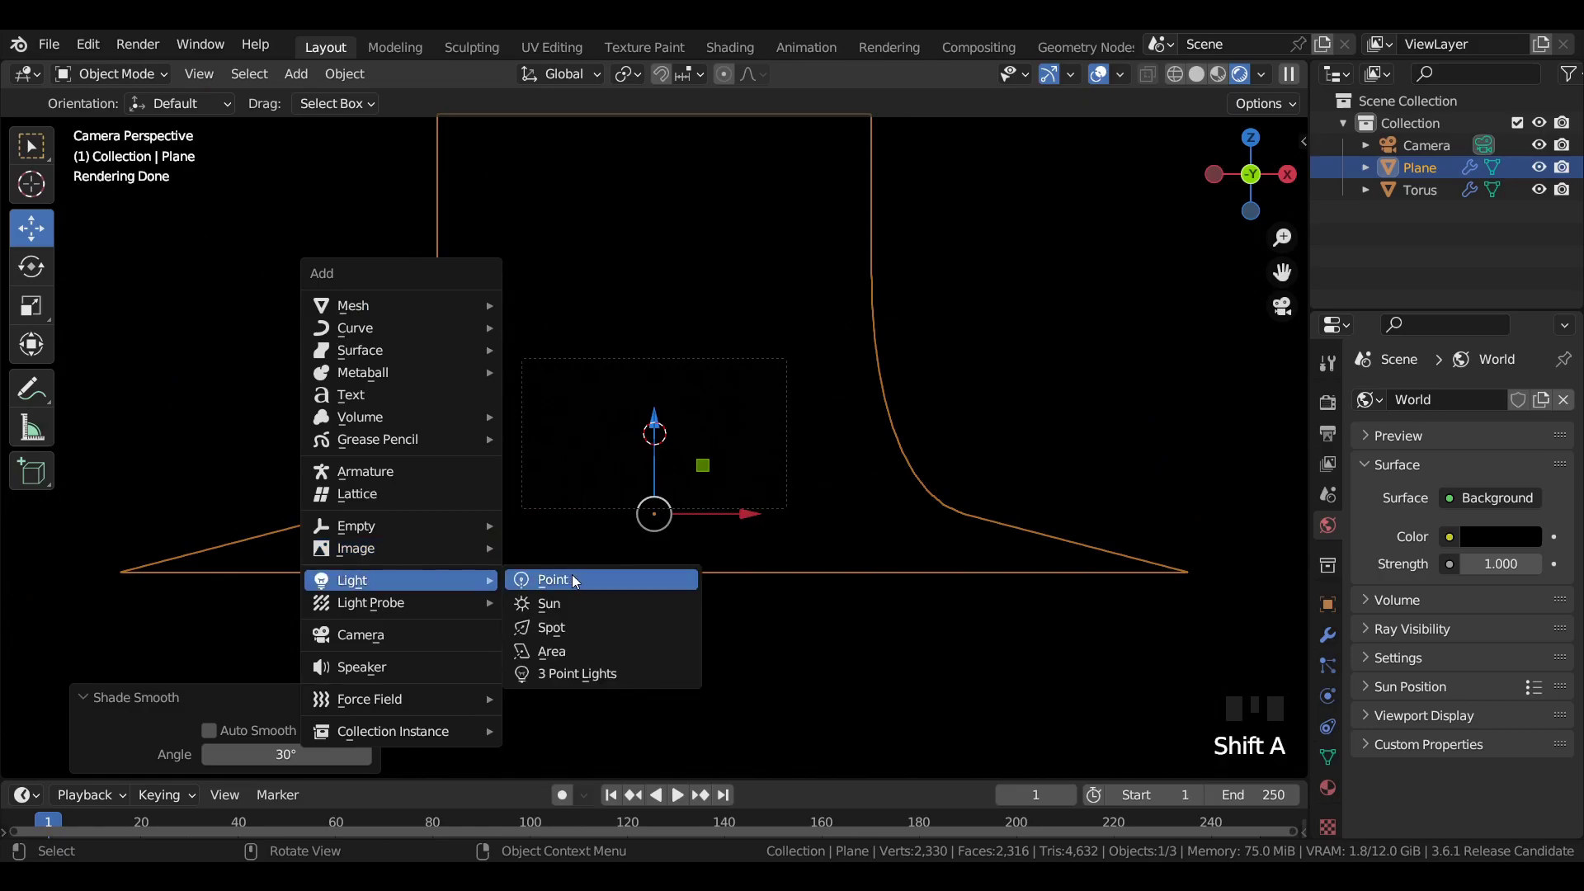
{"action": "left_click", "coordinate": [569, 651]}
{"action": "left_click_drag", "start_coordinate": [655, 338], "coordinate": [676, 140]}
- Make the area light a 7.7 m disk with 366.9 W power
{"action": "left_click", "coordinate": [1325, 696]}
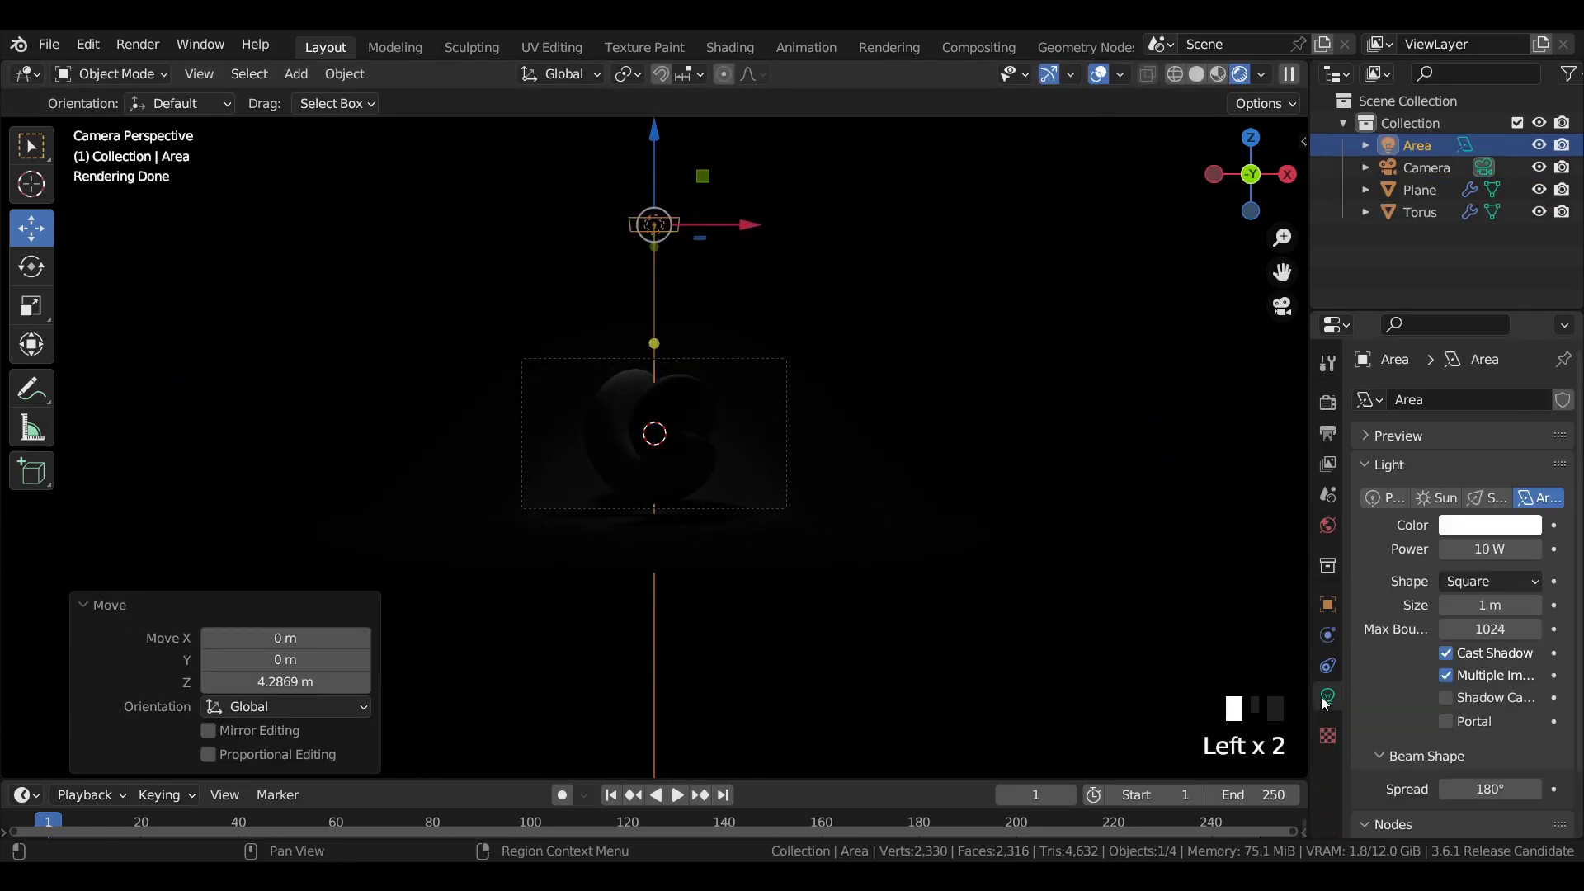
{"action": "mouse_move", "coordinate": [1460, 551]}
{"action": "left_mouse_down"}
{"action": "mouse_move", "coordinate": [1543, 551]}
{"action": "mouse_move", "coordinate": [1458, 551]}
{"action": "left_mouse_up"}
{"action": "left_click", "coordinate": [1482, 589]}
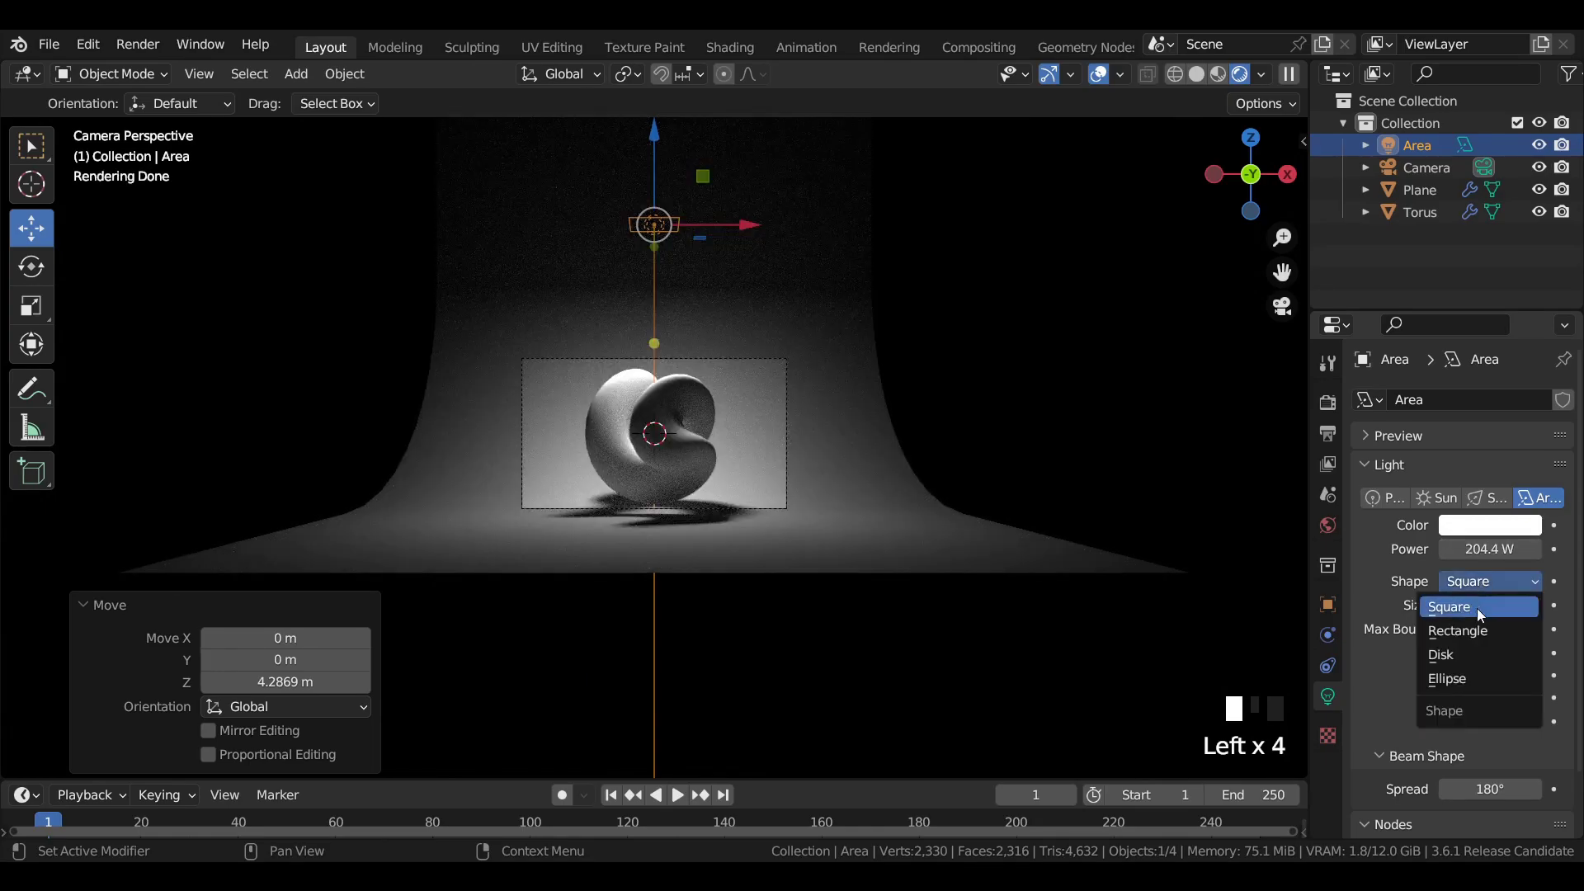
{"action": "left_click", "coordinate": [1476, 661]}
{"action": "scroll", "coordinate": [599, 363], "scroll_direction": "up", "scroll_amount": 3}
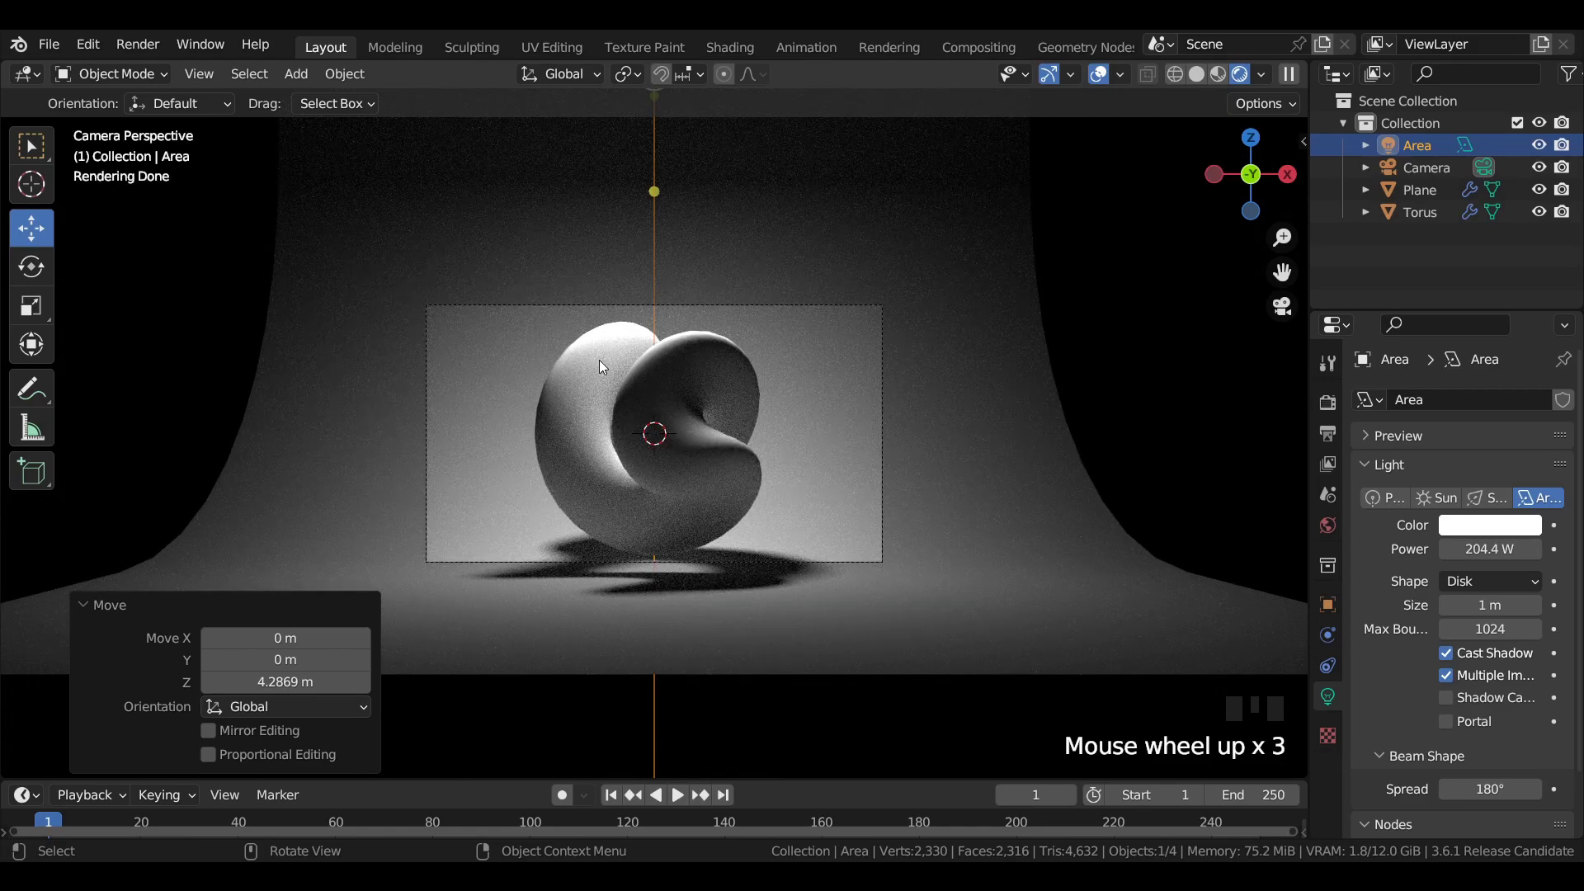
{"action": "scroll", "coordinate": [599, 359], "scroll_direction": "down", "scroll_amount": 3}
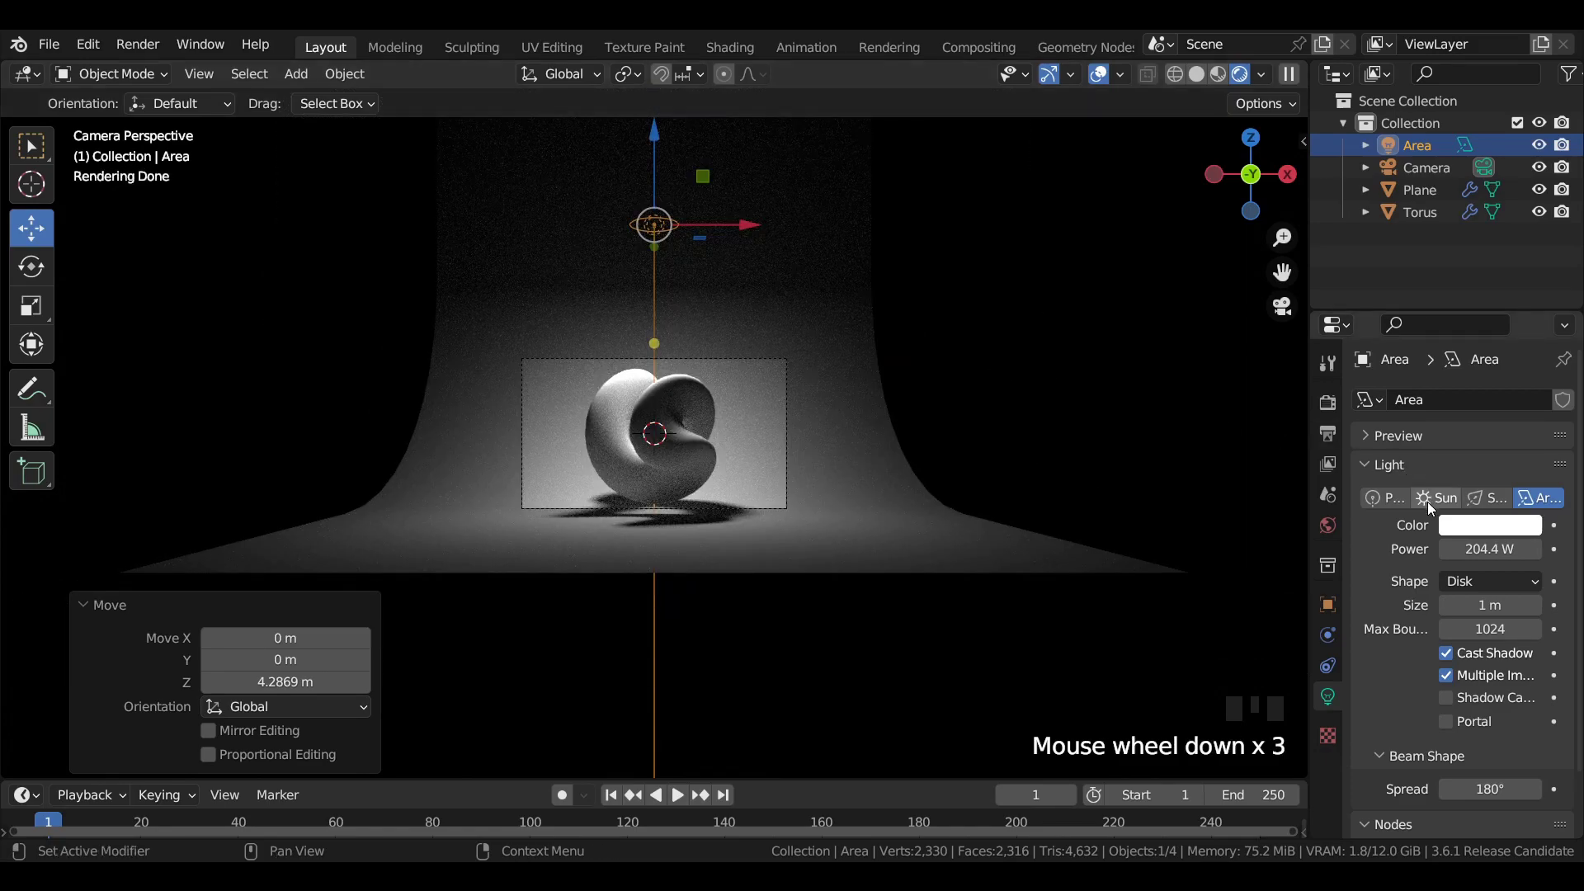
{"action": "left_click_drag", "start_coordinate": [1490, 604], "coordinate": [1546, 605]}
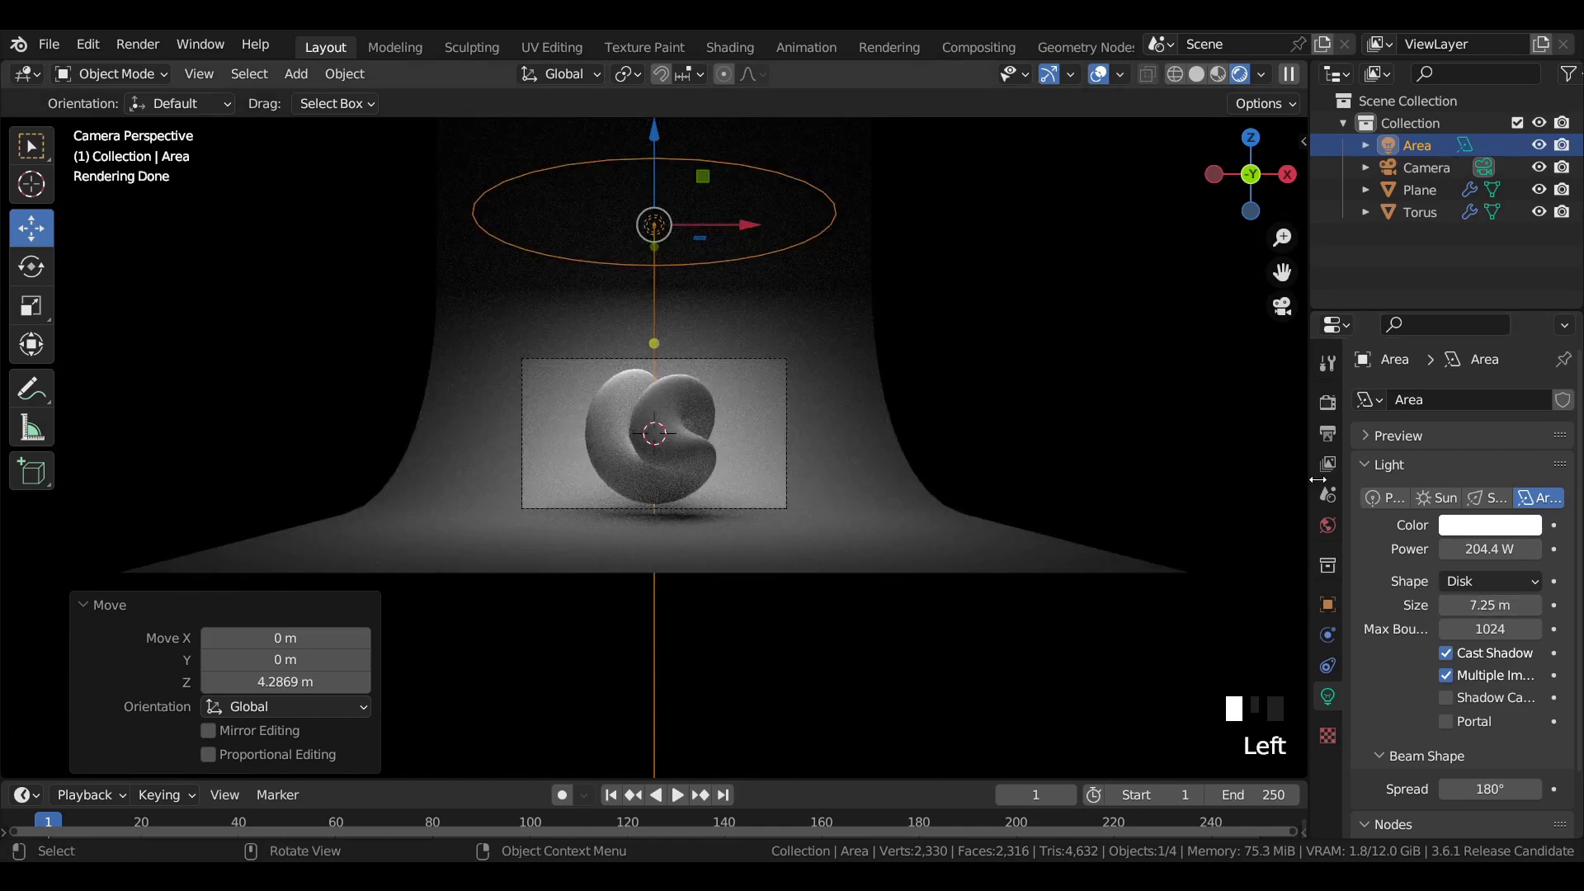
{"action": "left_click_drag", "start_coordinate": [1490, 549], "coordinate": [1534, 549]}
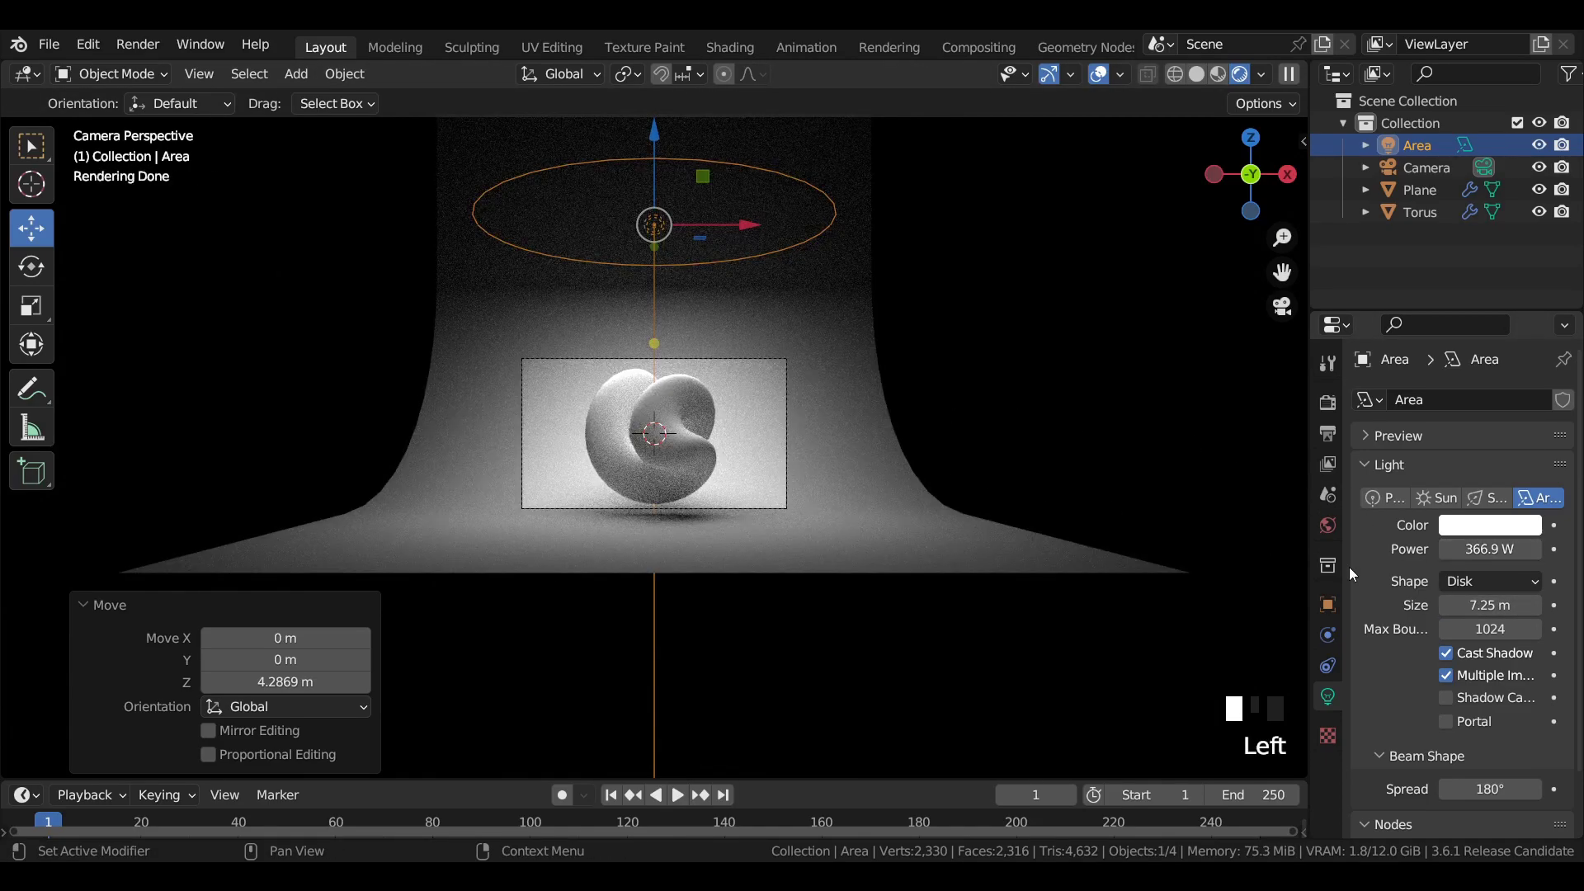
{"action": "left_click_drag", "start_coordinate": [1490, 604], "coordinate": [1509, 605]}
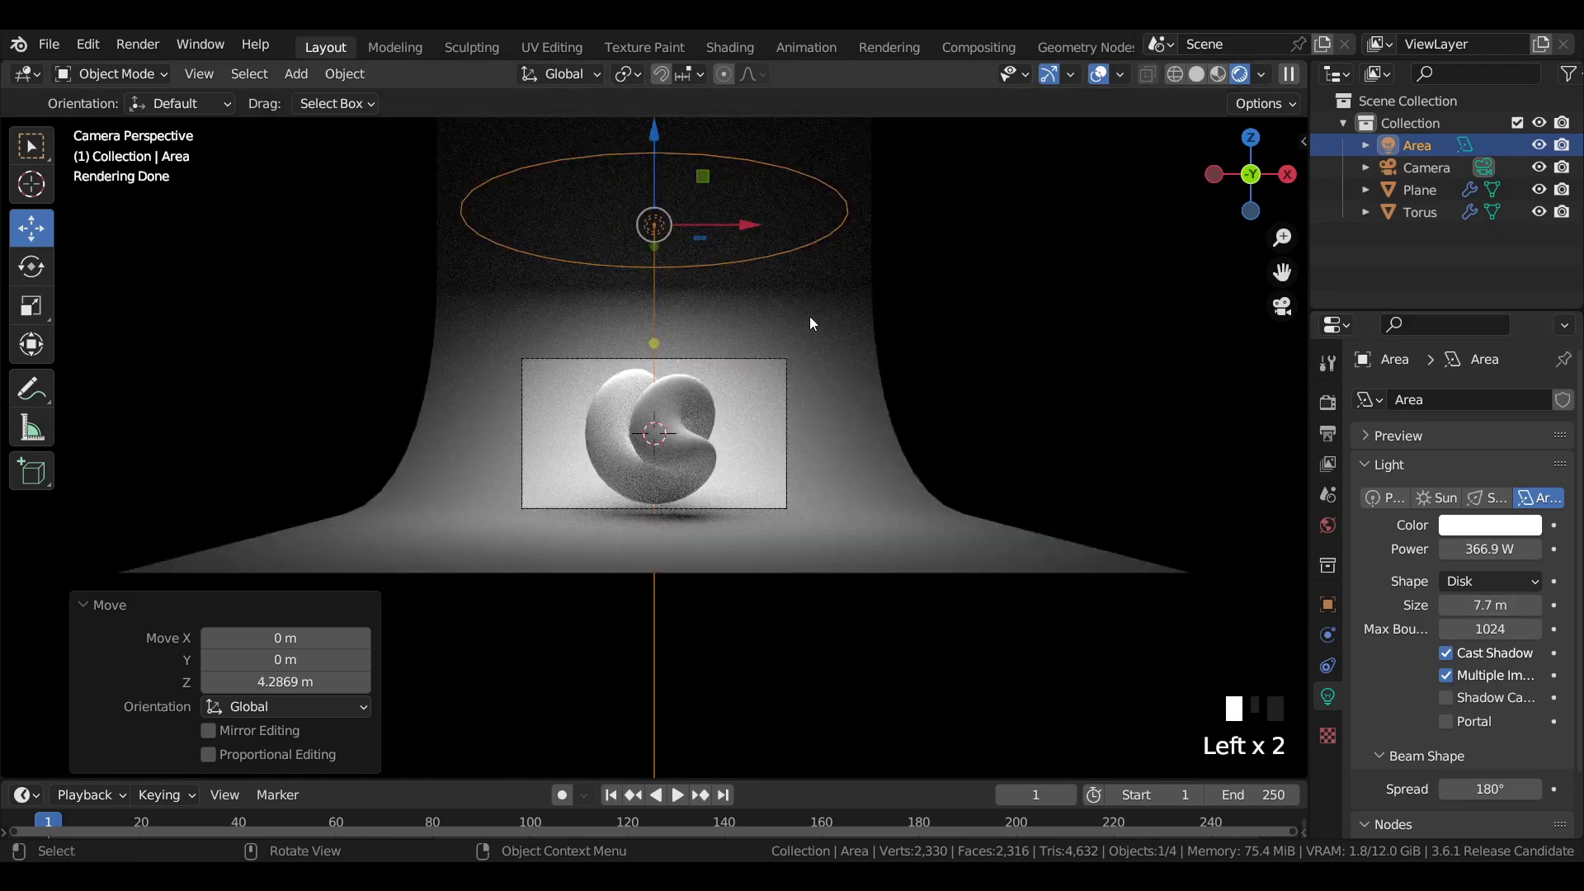
{"action": "scroll", "coordinate": [741, 358], "scroll_direction": "down", "scroll_amount": 2}
{"action": "scroll", "coordinate": [726, 368], "scroll_direction": "up", "scroll_amount": 1}
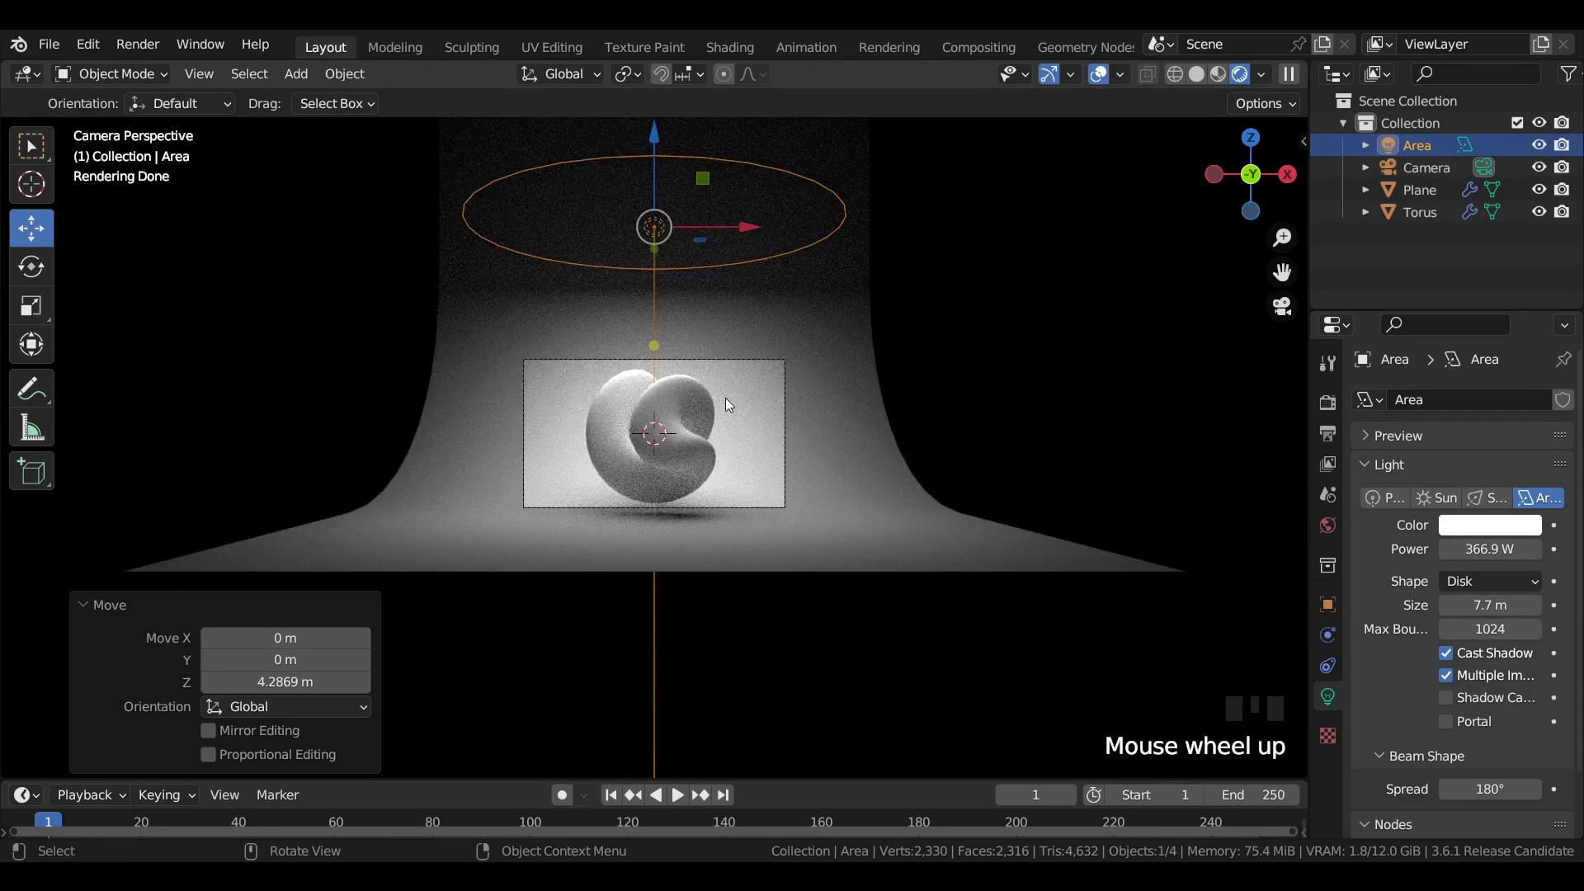
- Duplicate the area light and lower the copy's power to 181.9 W
{"action": "key", "text": "shift+d"}
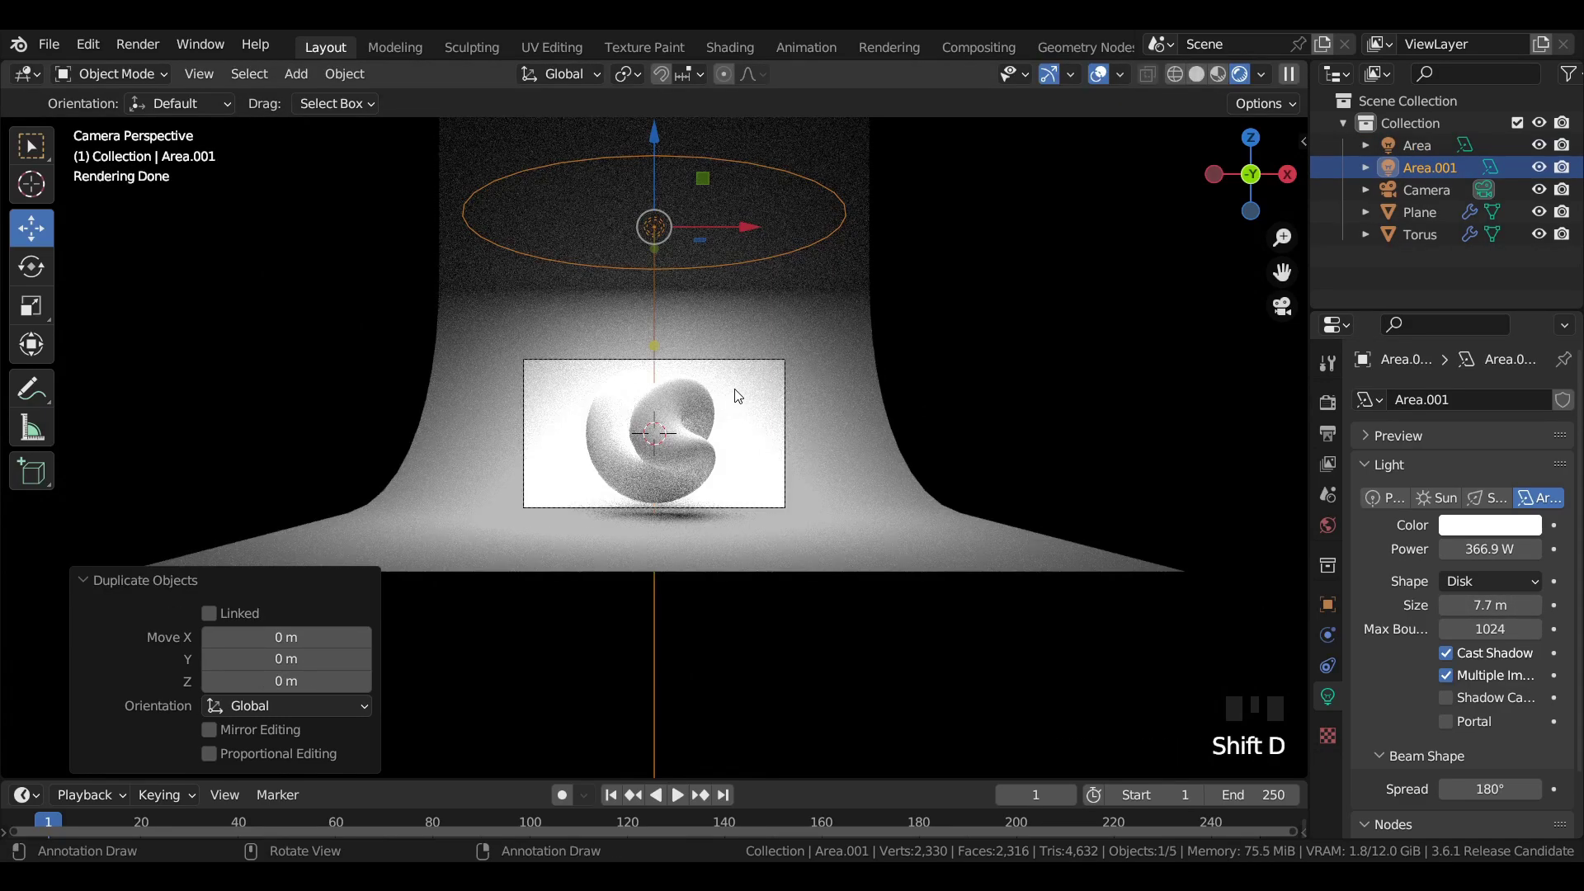
{"action": "left_click_drag", "start_coordinate": [1490, 548], "coordinate": [1473, 548]}
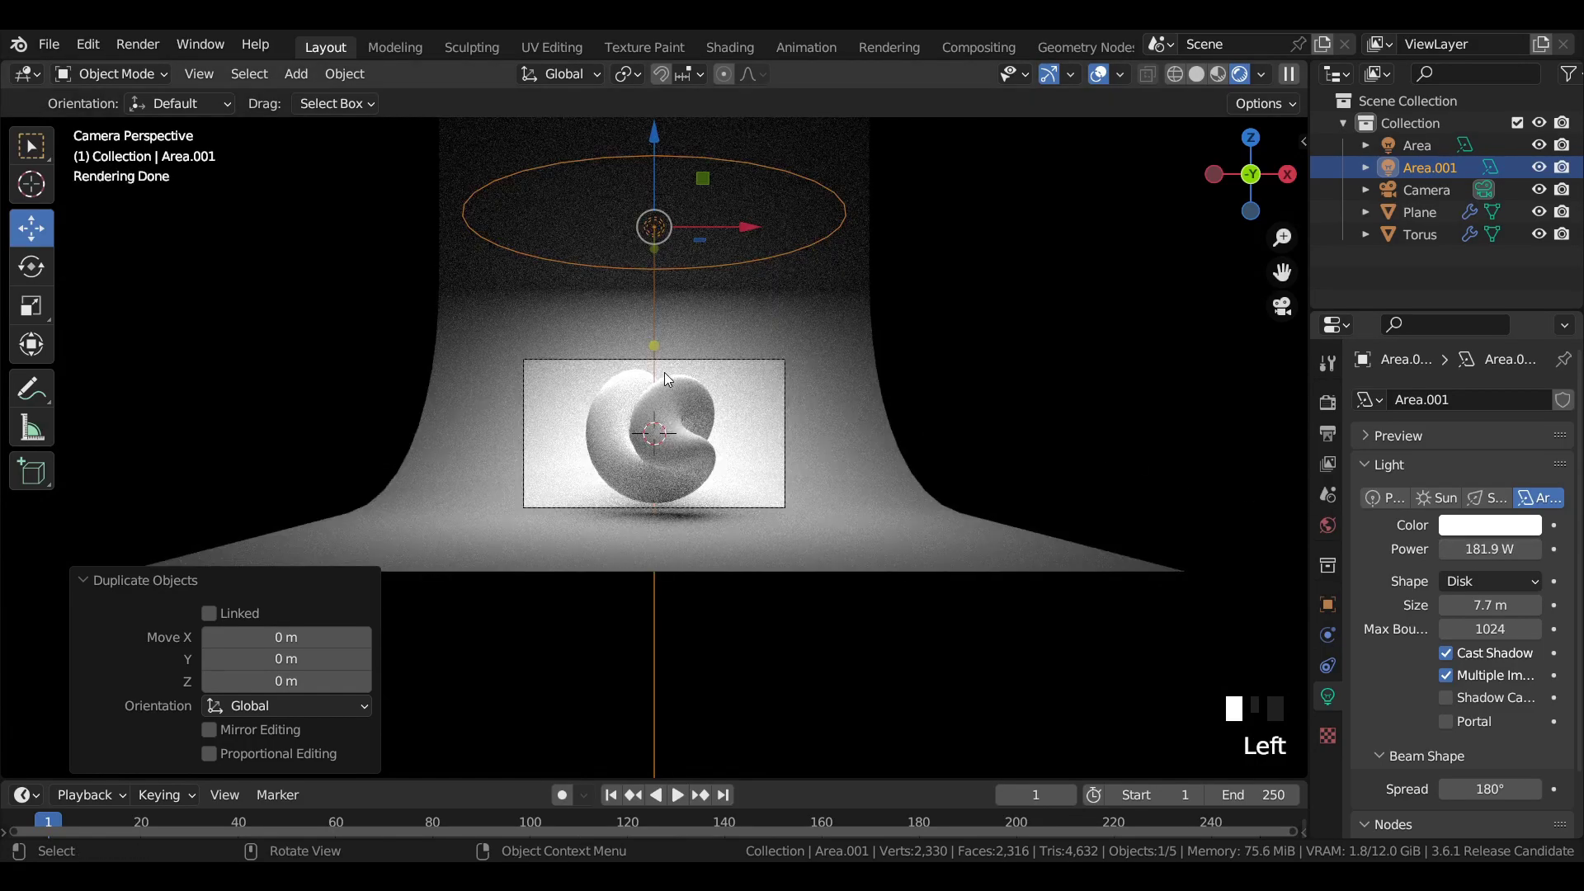
{"action": "middle_click_drag", "start_coordinate": [665, 373], "coordinate": [685, 387]}
{"action": "scroll", "coordinate": [685, 388], "scroll_direction": "down", "scroll_amount": 6}
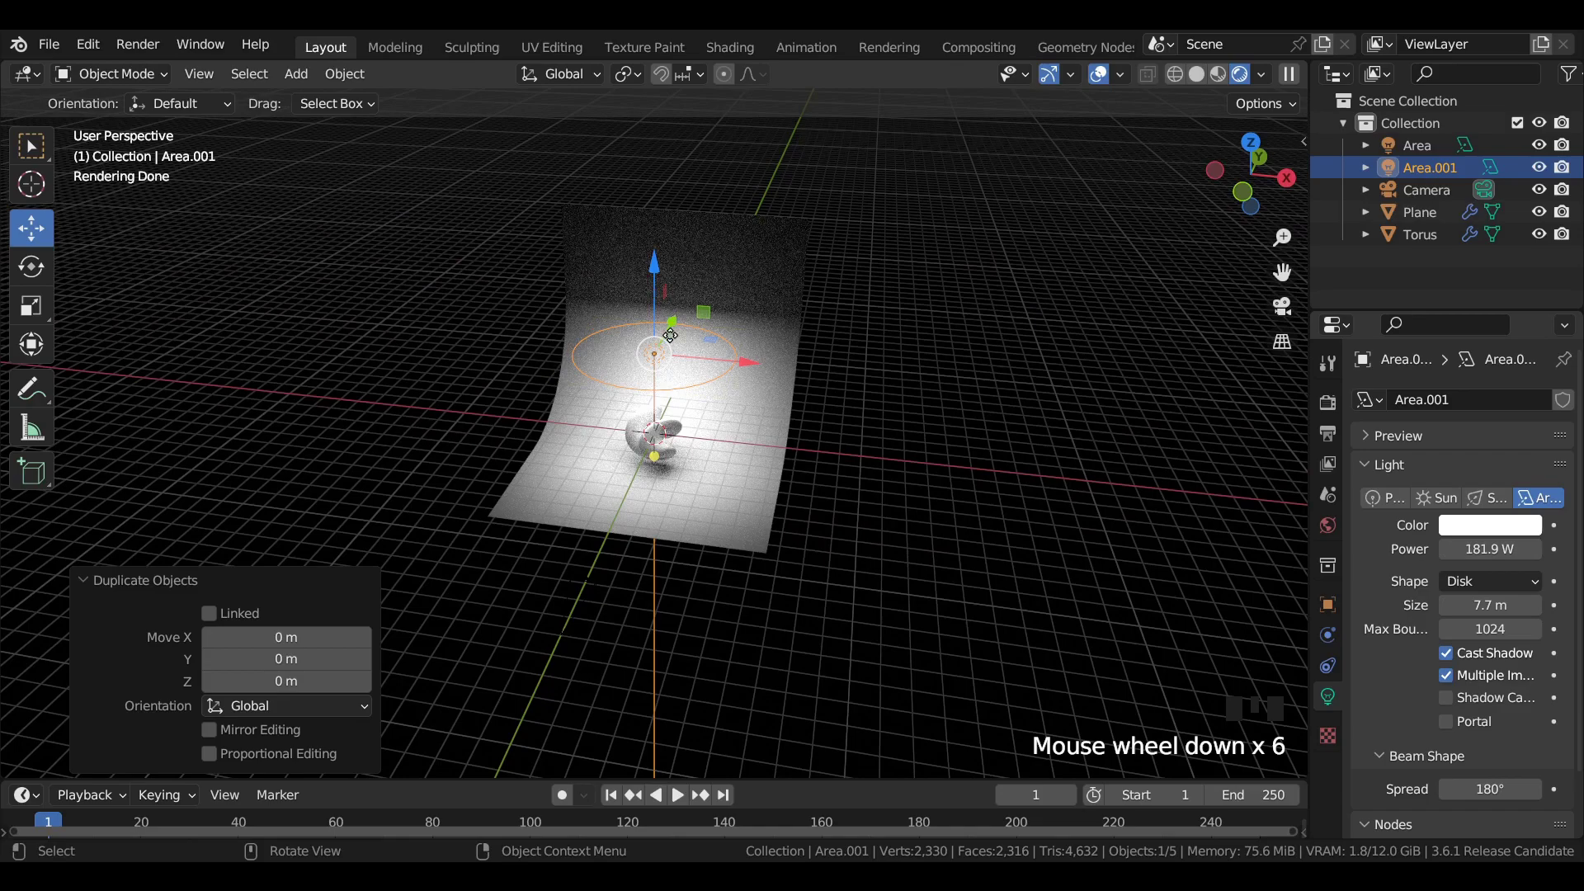
- Move the copied light to Y −8.7419 m, rotate it, lower it and slide it along X
{"action": "key", "text": "g"}
{"action": "key", "text": "y"}
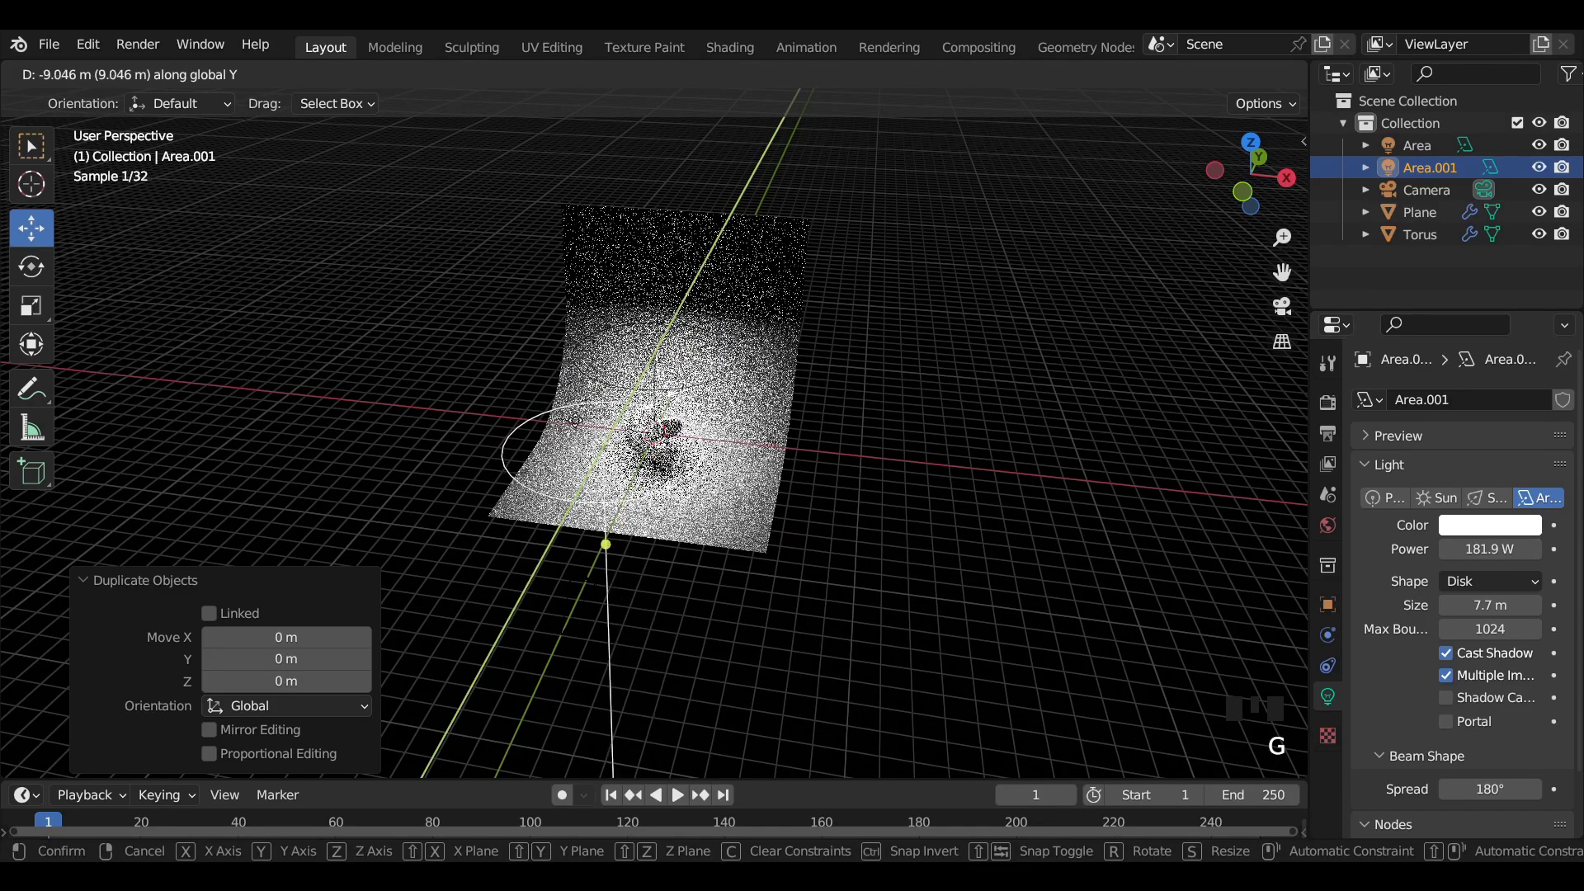
{"action": "left_click", "coordinate": [593, 450]}
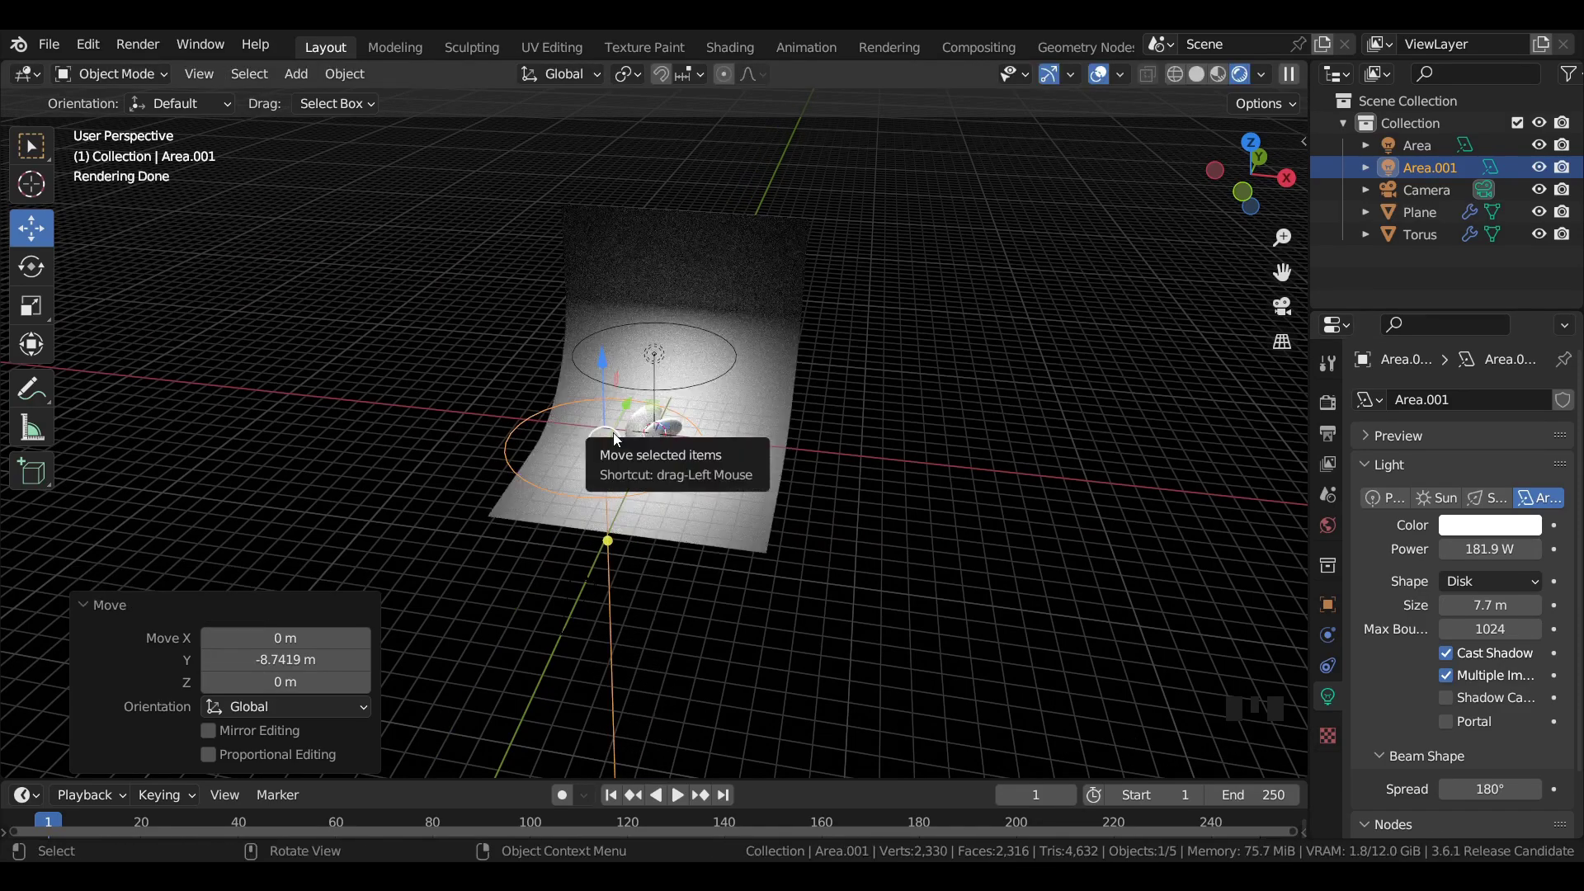
{"action": "key", "text": "r"}
{"action": "key", "text": "r"}
{"action": "left_click", "coordinate": [636, 474]}
{"action": "middle_click_drag", "start_coordinate": [635, 475], "coordinate": [726, 453]}
{"action": "left_click_drag", "start_coordinate": [726, 345], "coordinate": [719, 413]}
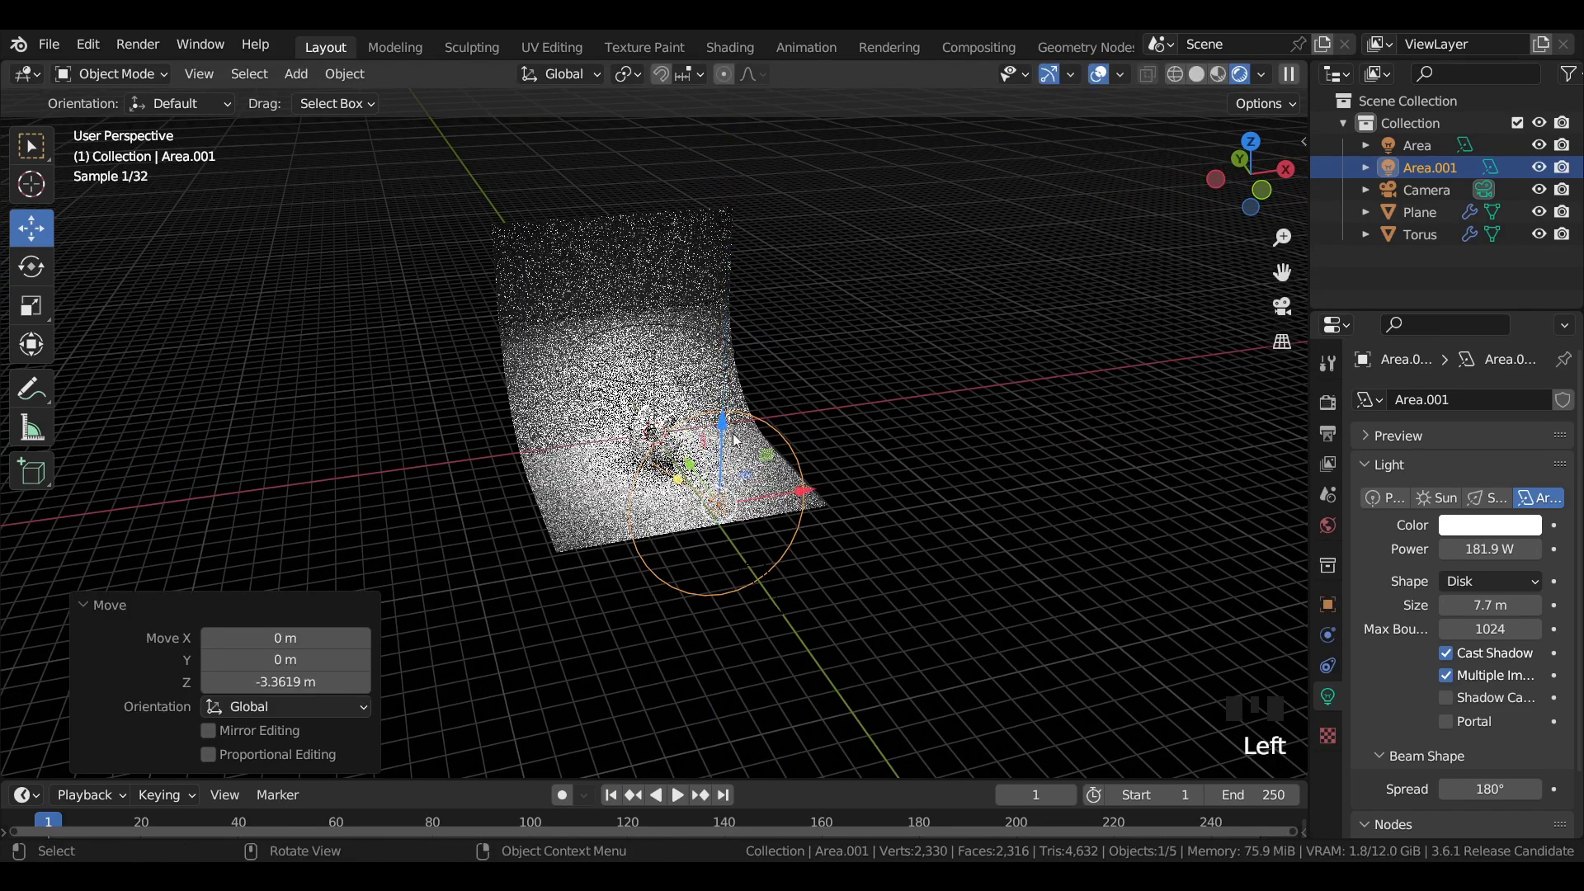
{"action": "left_click_drag", "start_coordinate": [775, 491], "coordinate": [898, 481]}
{"action": "middle_click_drag", "start_coordinate": [897, 482], "coordinate": [834, 508]}
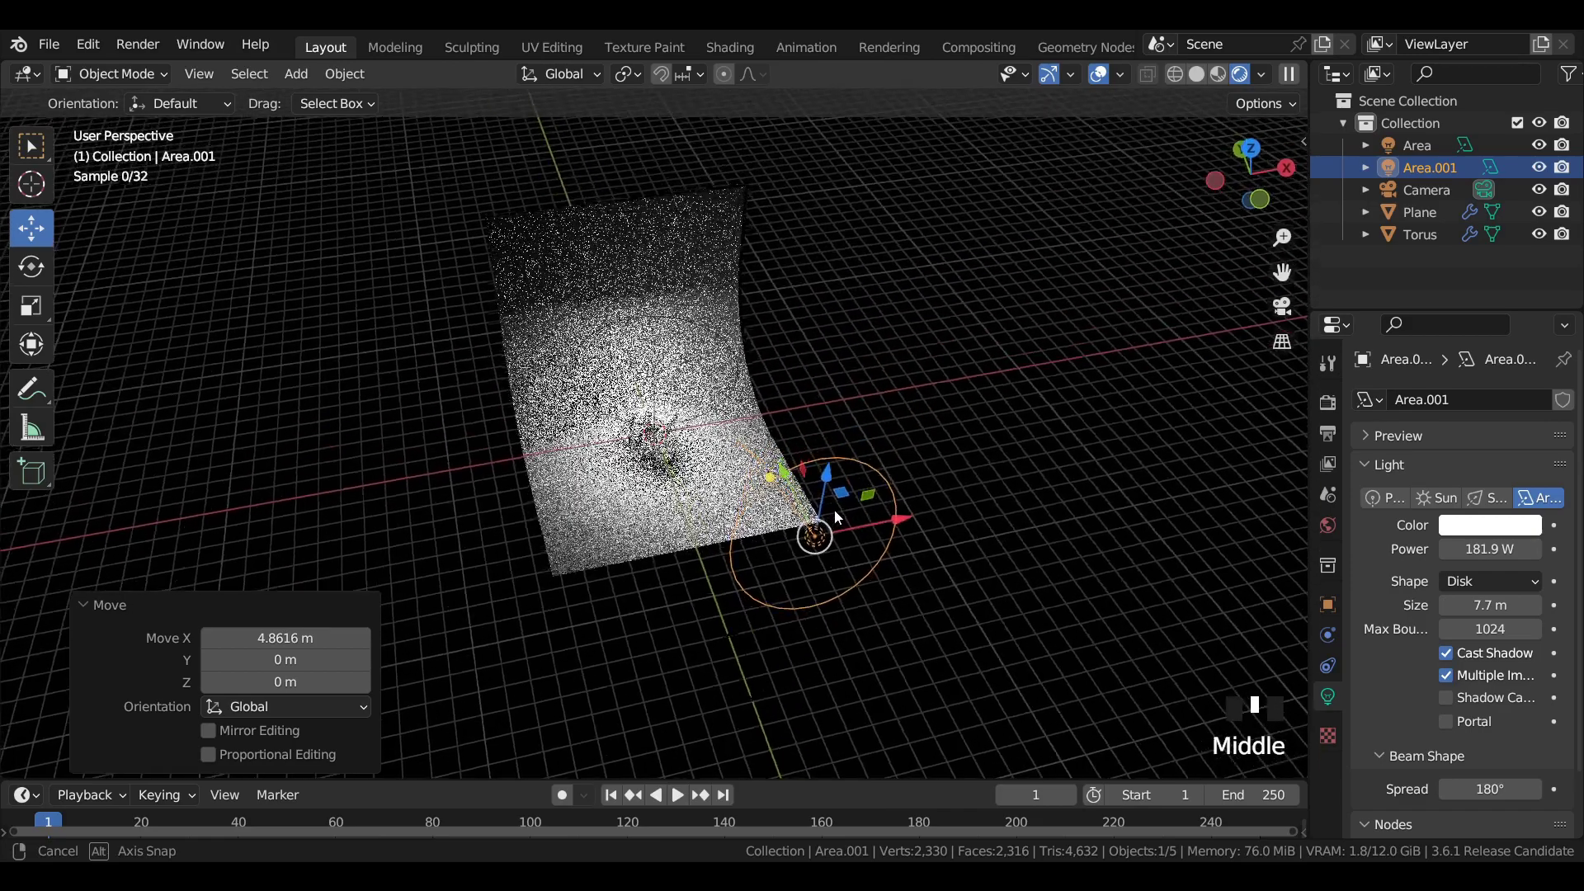
- From top view, reposition Area.001 along X and Y and rotate it to −51.3°
{"action": "key", "text": "KP_7"}
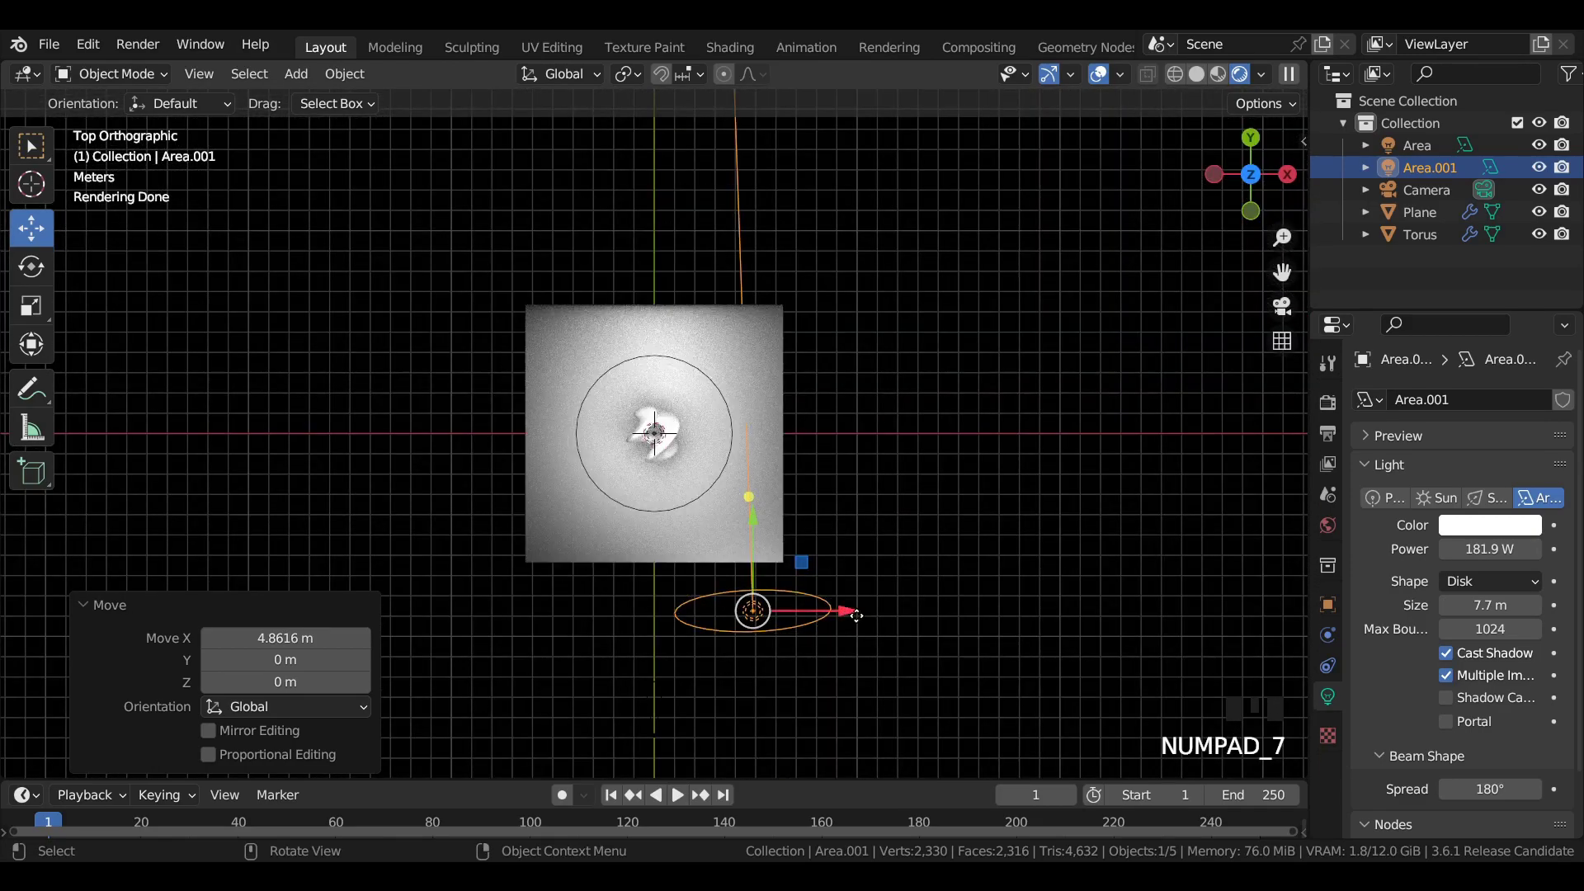
{"action": "key", "text": "g"}
{"action": "key", "text": "x"}
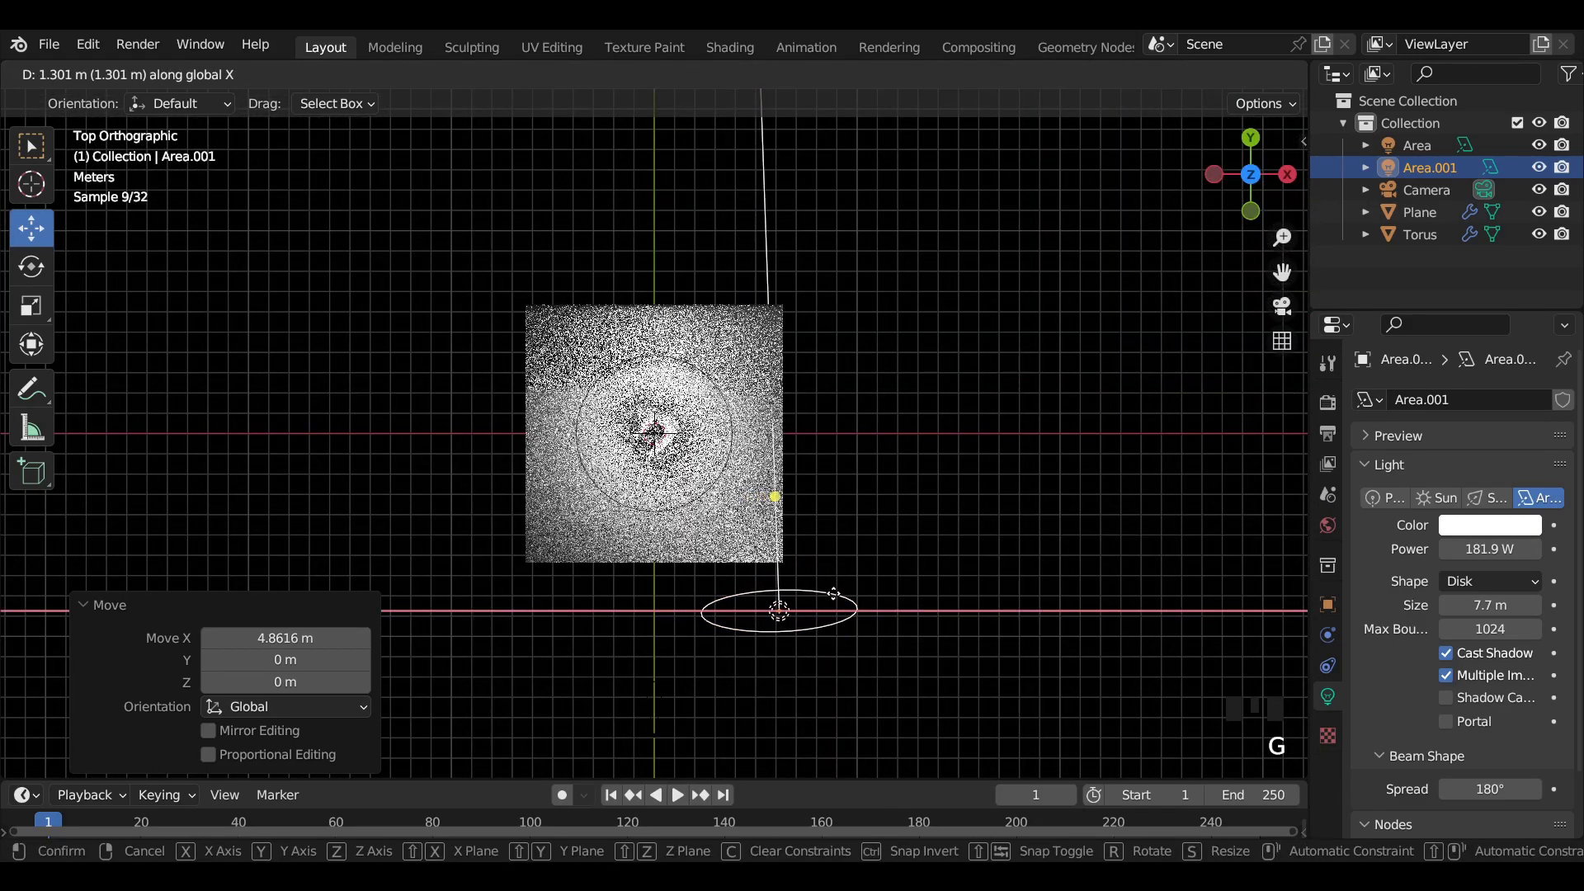
{"action": "left_click", "coordinate": [839, 592]}
{"action": "key", "text": "g"}
{"action": "key", "text": "y"}
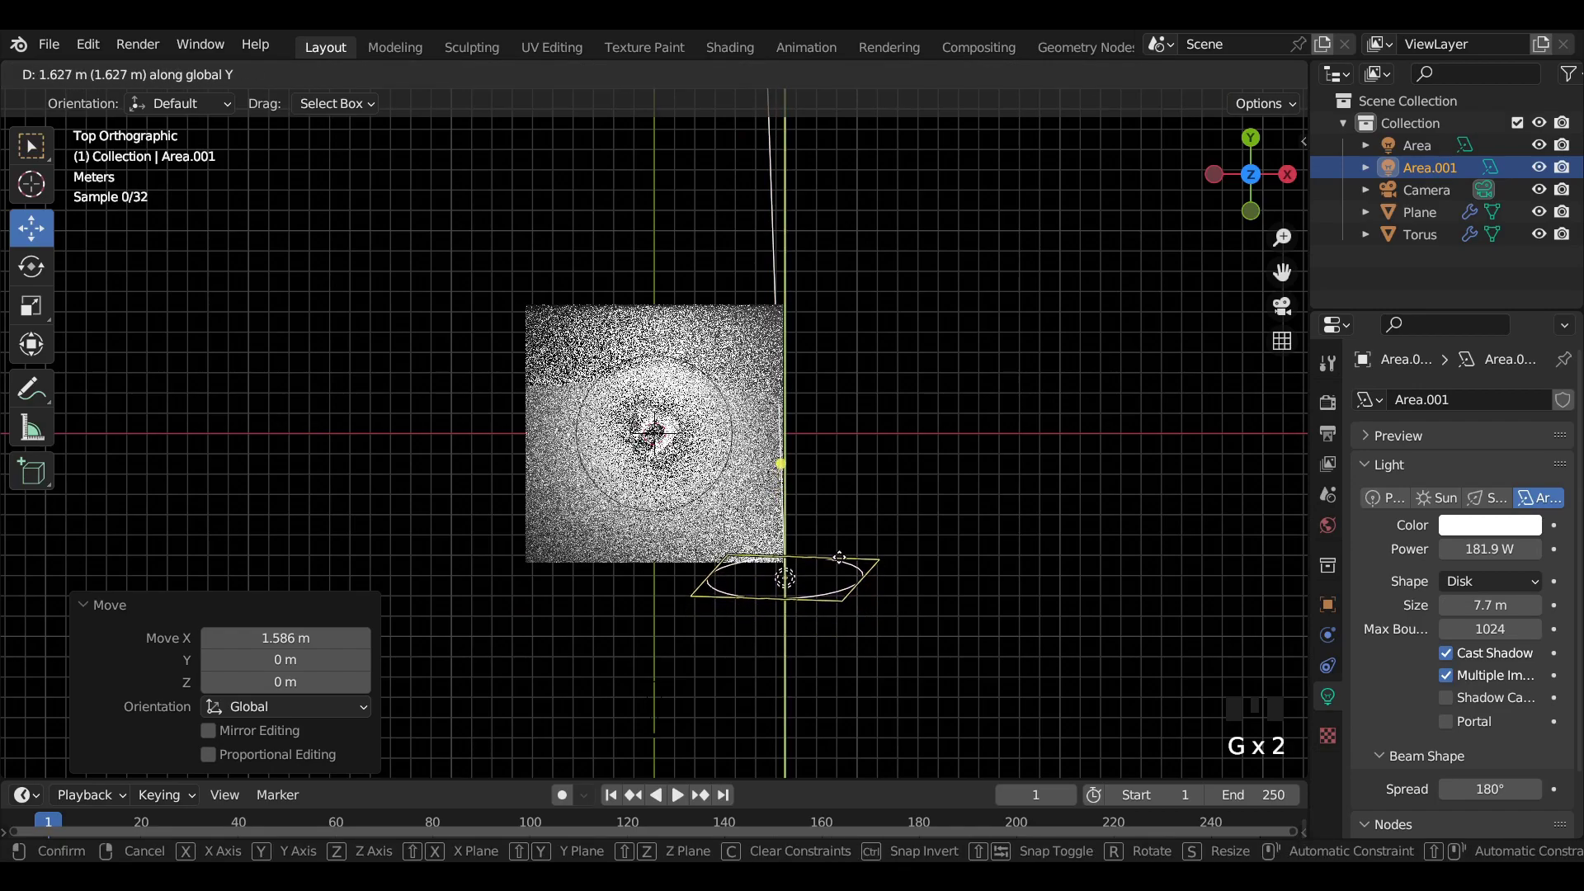
{"action": "left_click", "coordinate": [838, 537]}
{"action": "key", "text": "r"}
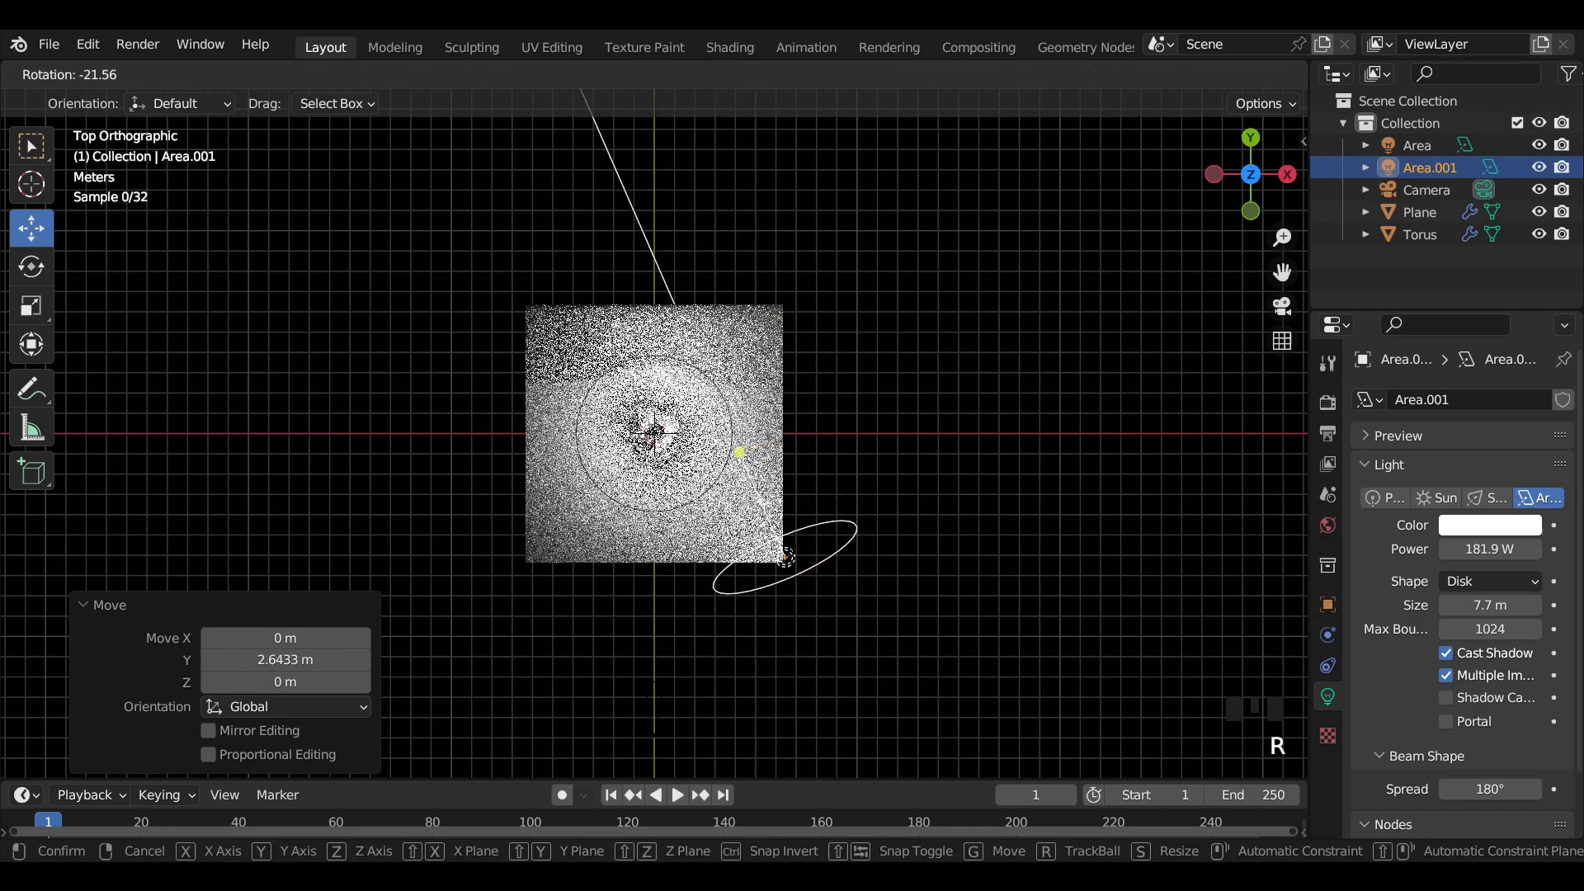
{"action": "left_click", "coordinate": [824, 539]}
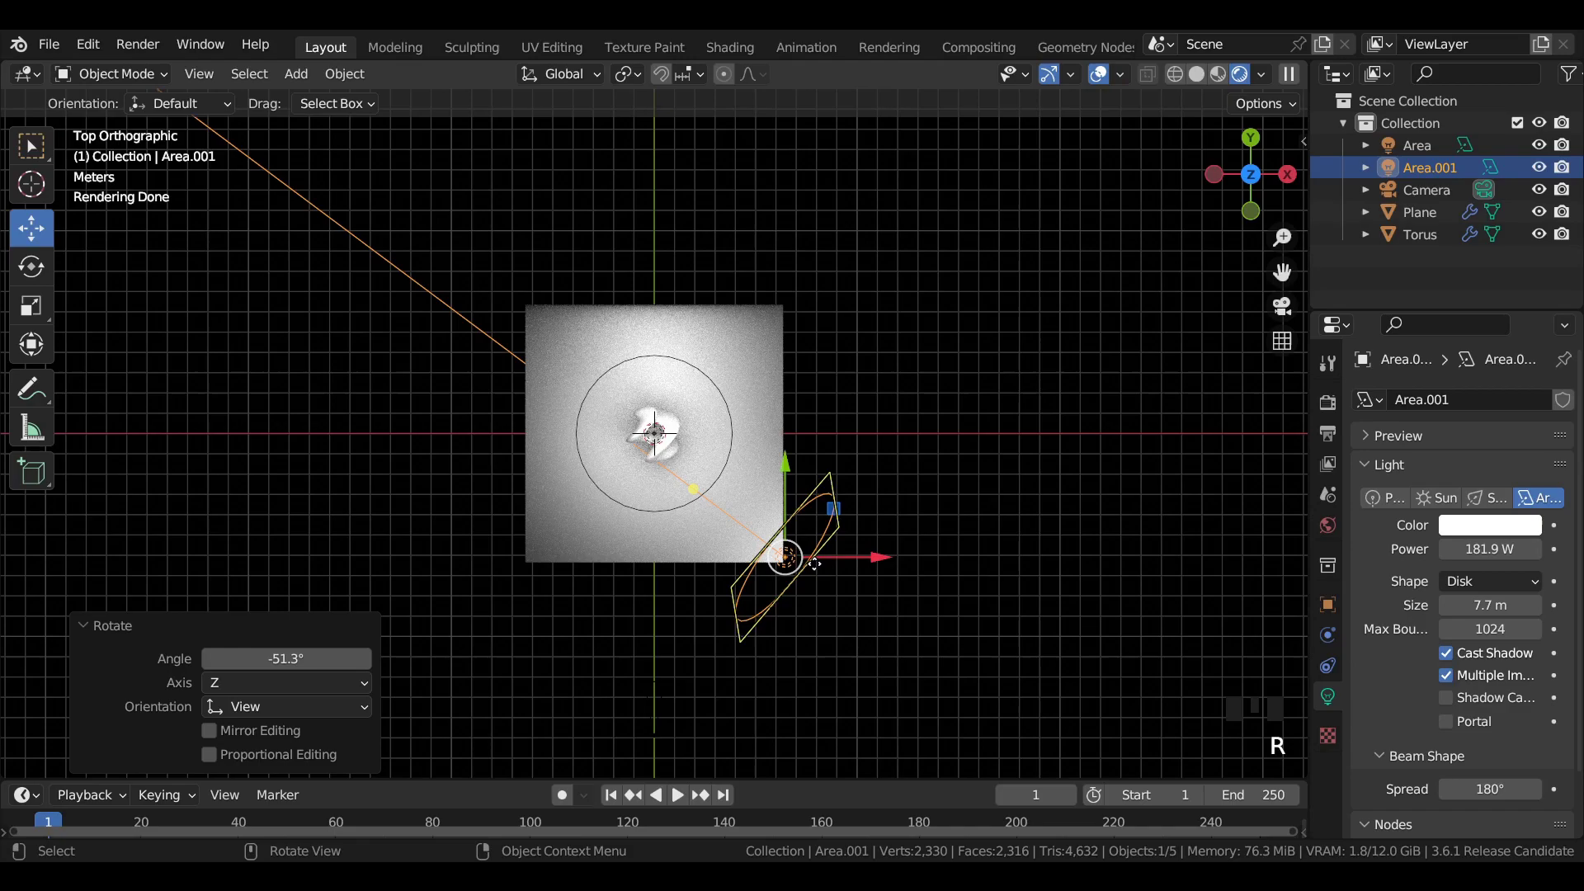
- Duplicate the light as Area.002 and move it far to the left
{"action": "key", "text": "shift+d"}
{"action": "right_click", "coordinate": [814, 564]}
{"action": "left_click_drag", "start_coordinate": [870, 558], "coordinate": [601, 555]}
- Rotate Area.002 to 103° and lower it along Z toward the torus
{"action": "key", "text": "r"}
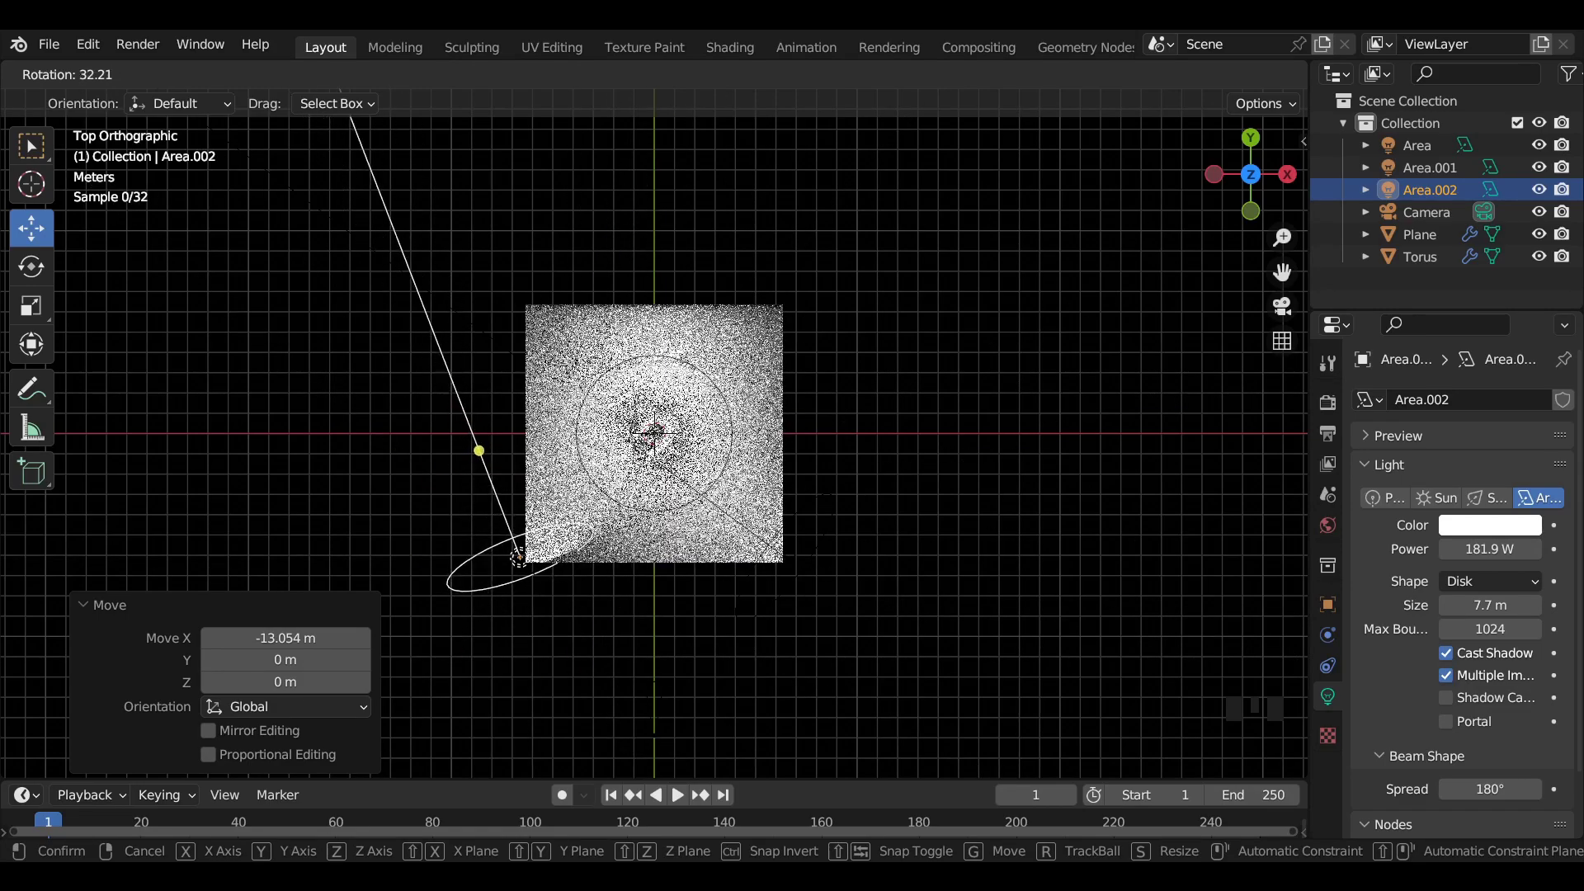
{"action": "left_click", "coordinate": [1056, 89]}
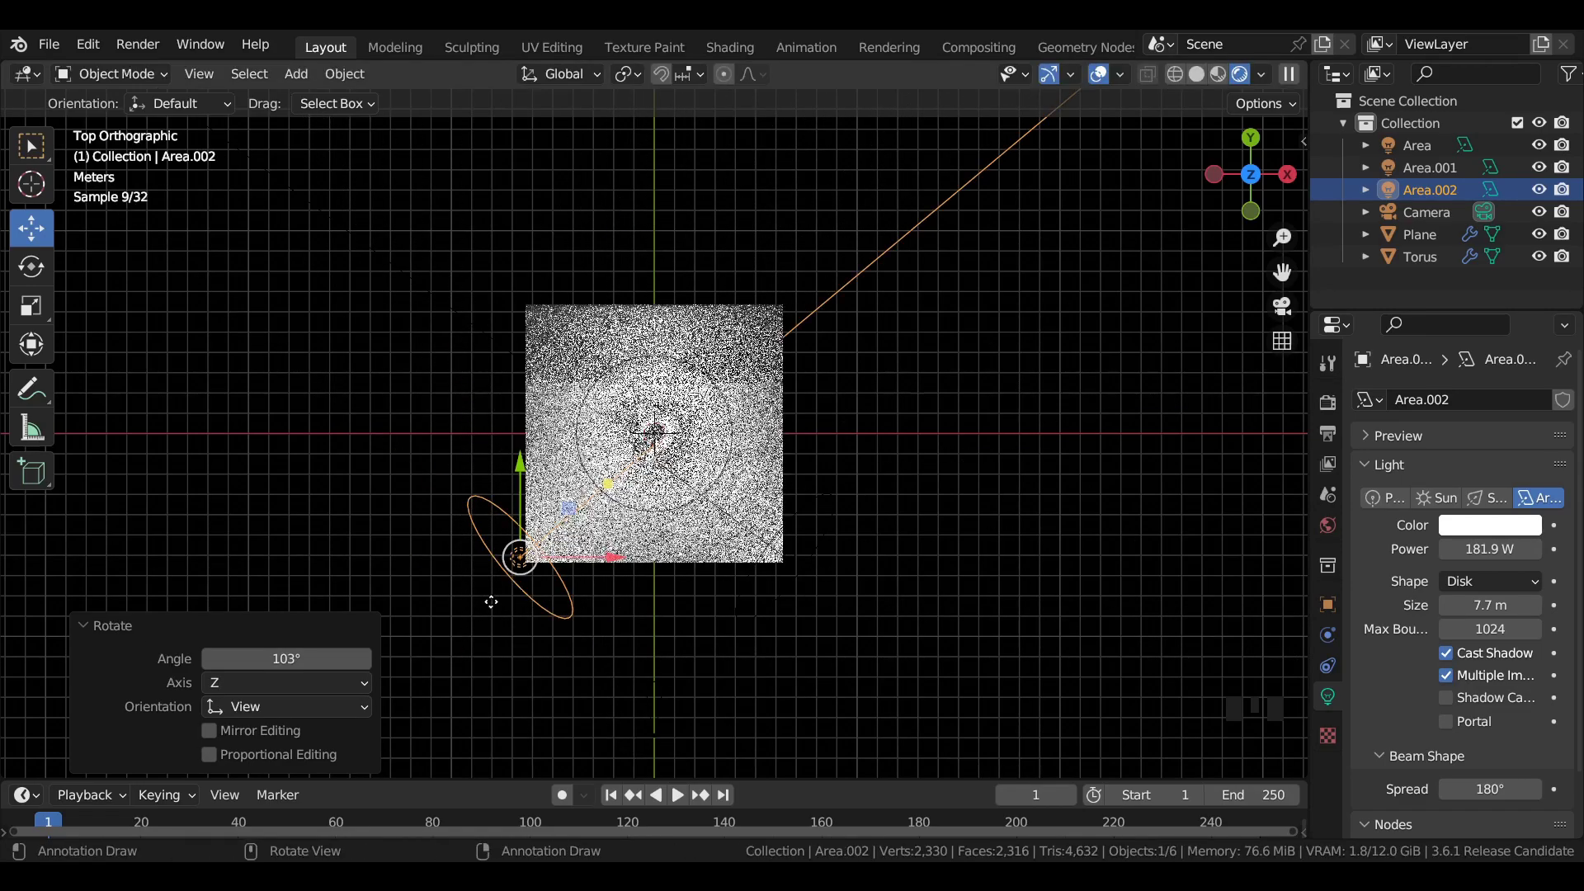
{"action": "key", "text": "KP_0"}
{"action": "scroll", "coordinate": [667, 418], "scroll_direction": "up", "scroll_amount": 2}
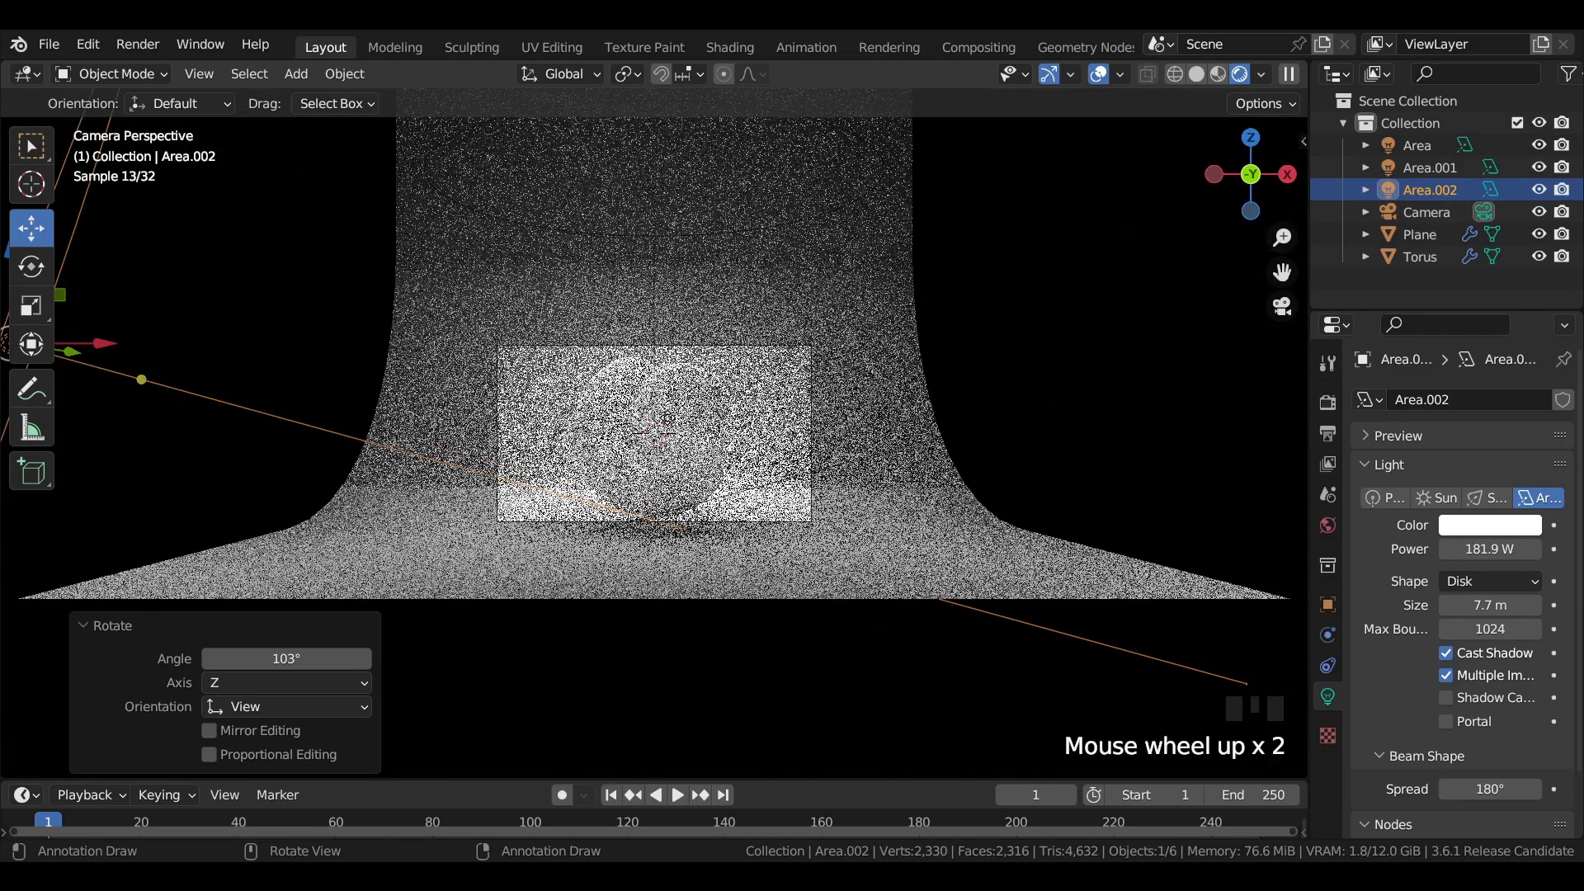
{"action": "scroll", "coordinate": [660, 402], "scroll_direction": "down", "scroll_amount": 4}
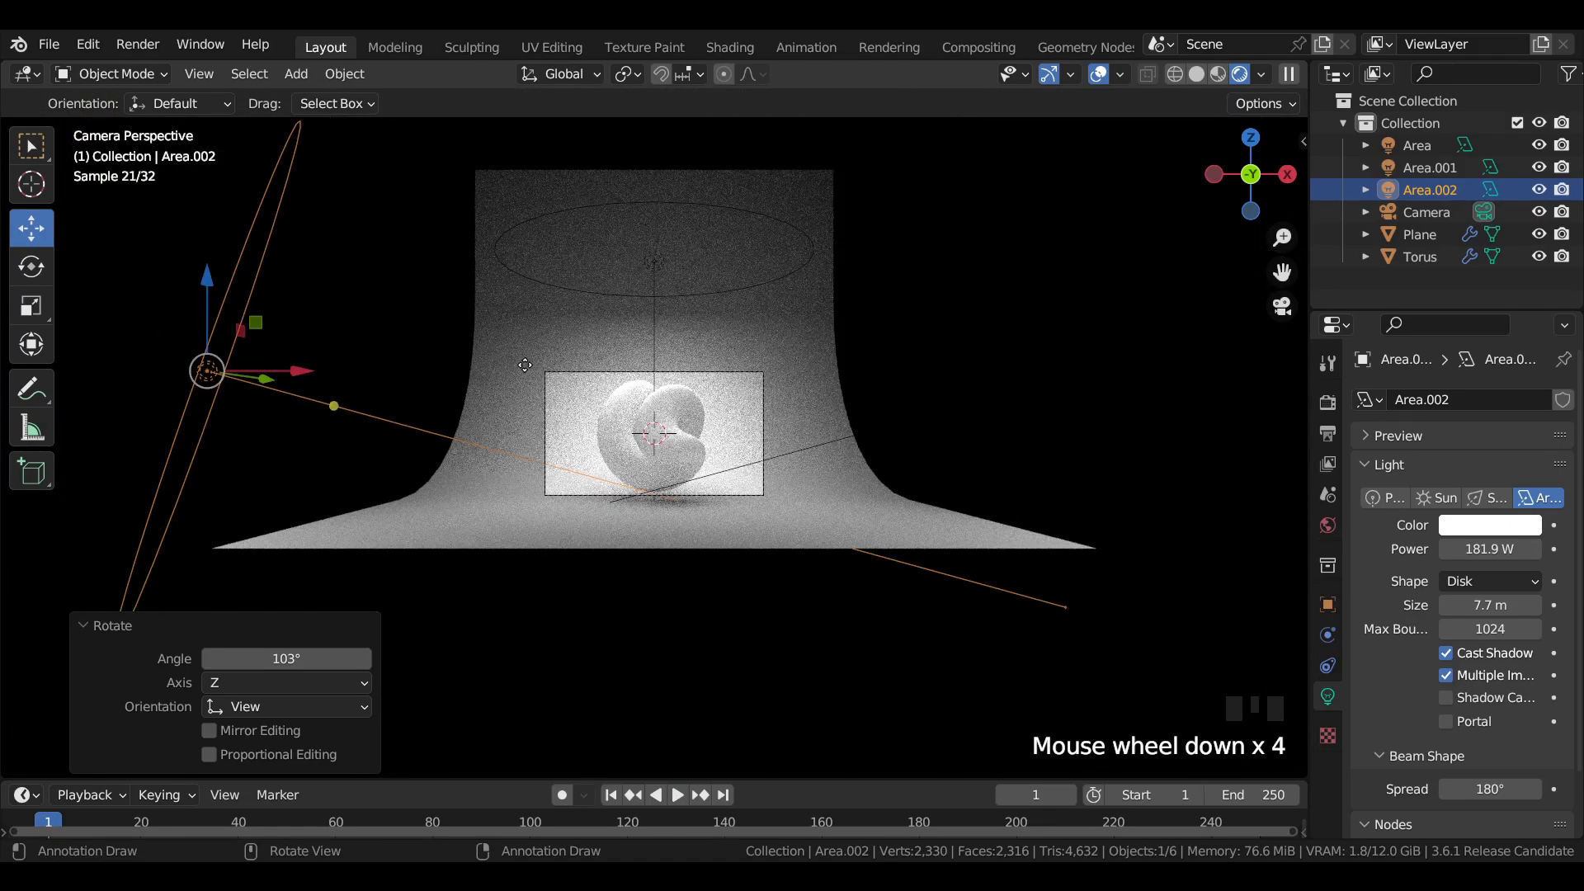
{"action": "middle_click_drag", "start_coordinate": [660, 403], "coordinate": [363, 400]}
{"action": "scroll", "coordinate": [363, 400], "scroll_direction": "down", "scroll_amount": 4}
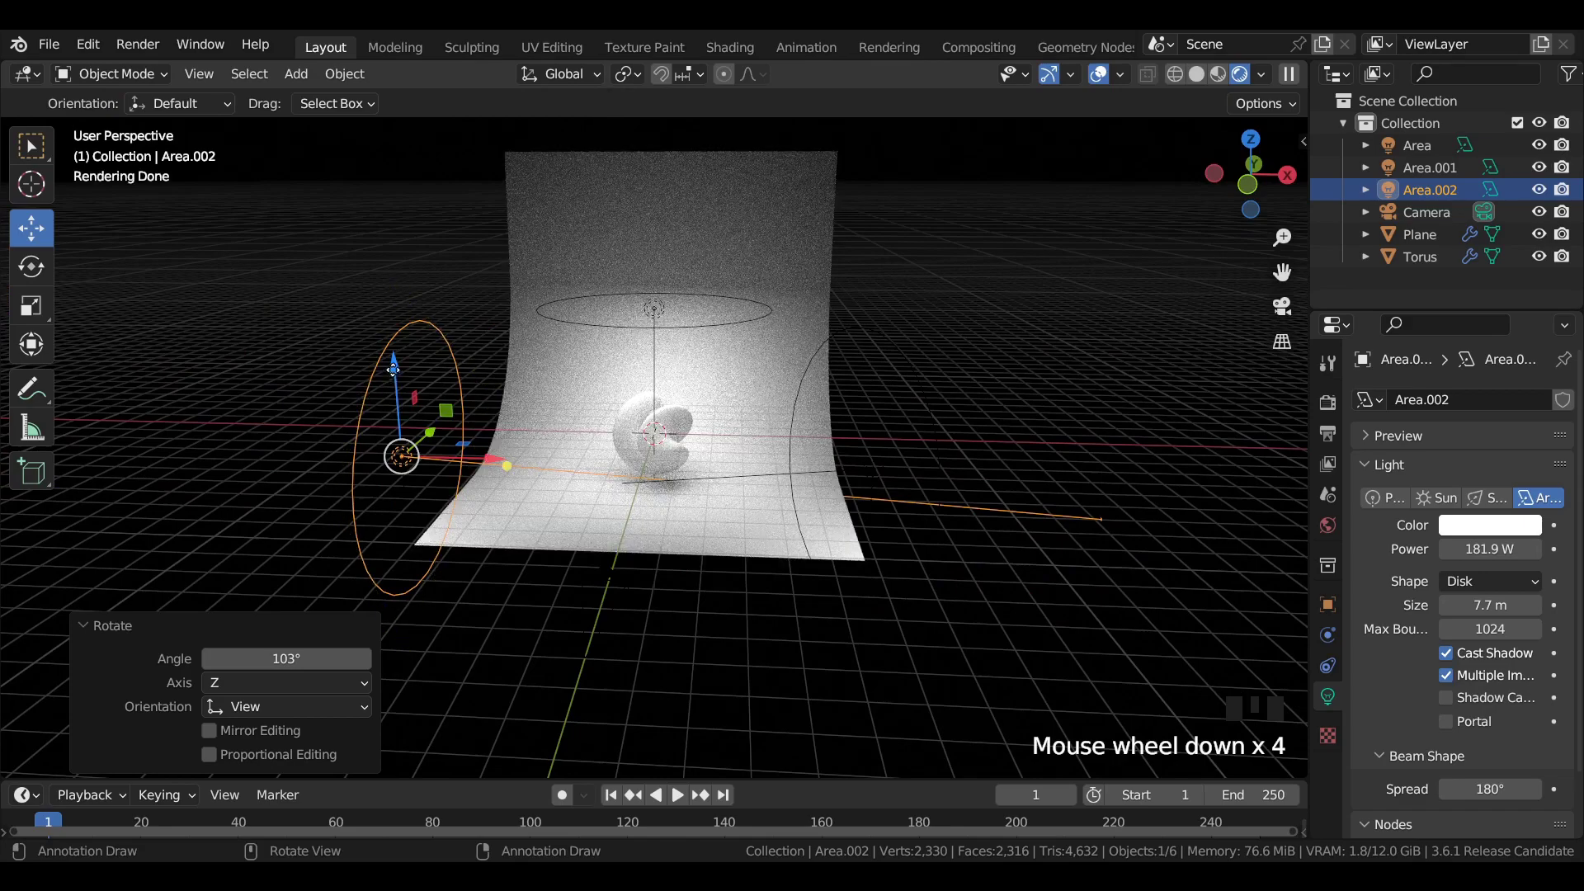
{"action": "left_click_drag", "start_coordinate": [393, 369], "coordinate": [397, 418]}
- Tilt Area.002 with a free trackball rotation so it faces the torus
{"action": "key", "text": "r"}
{"action": "key", "text": "r"}
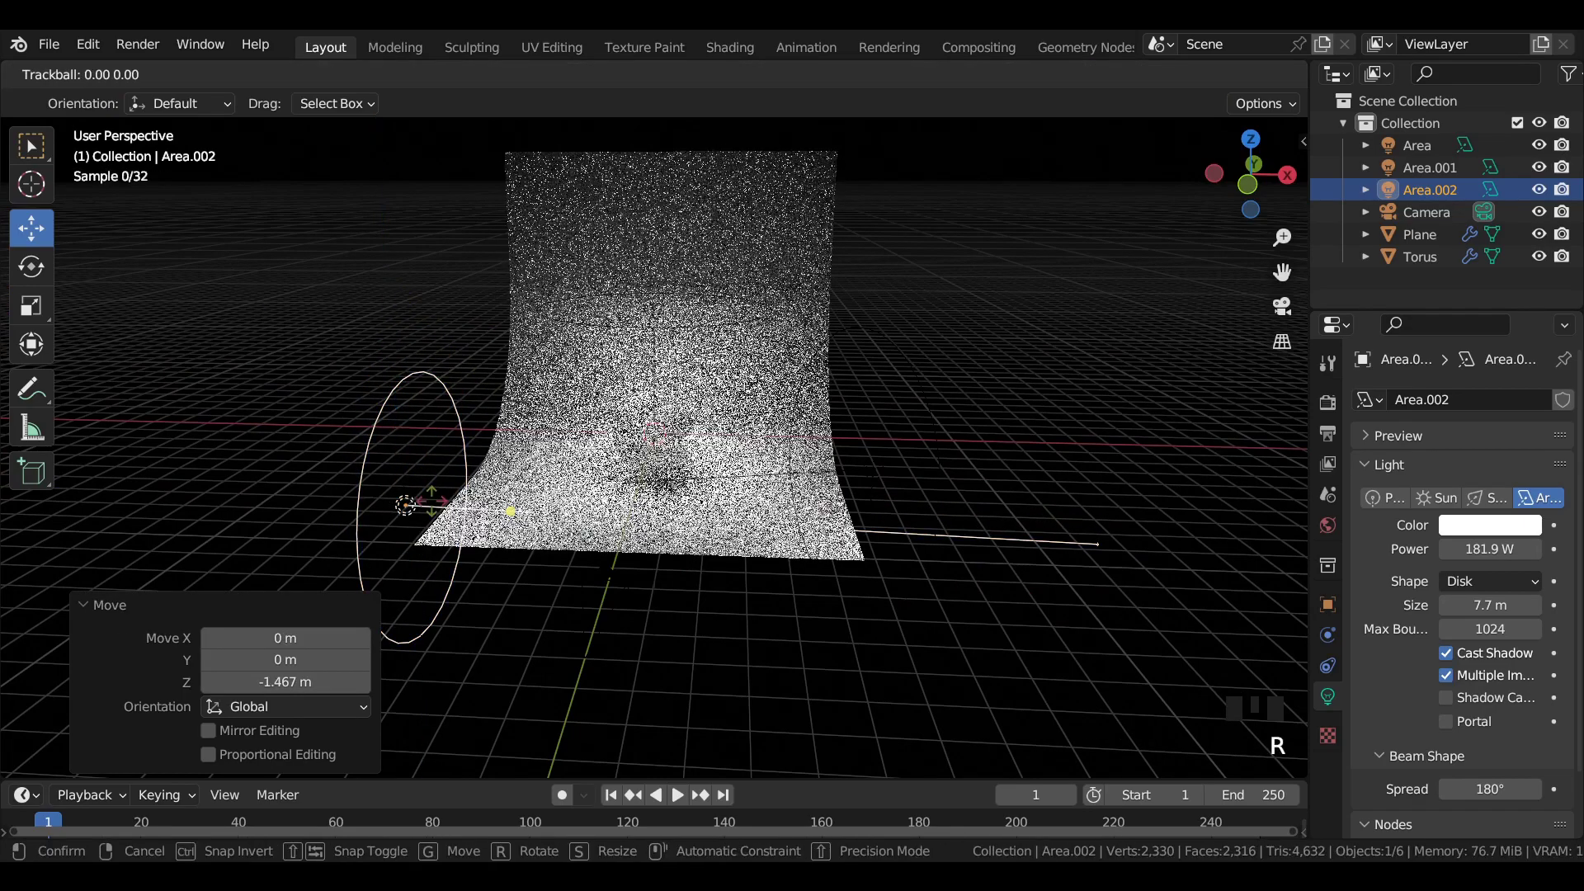
{"action": "left_click", "coordinate": [616, 457]}
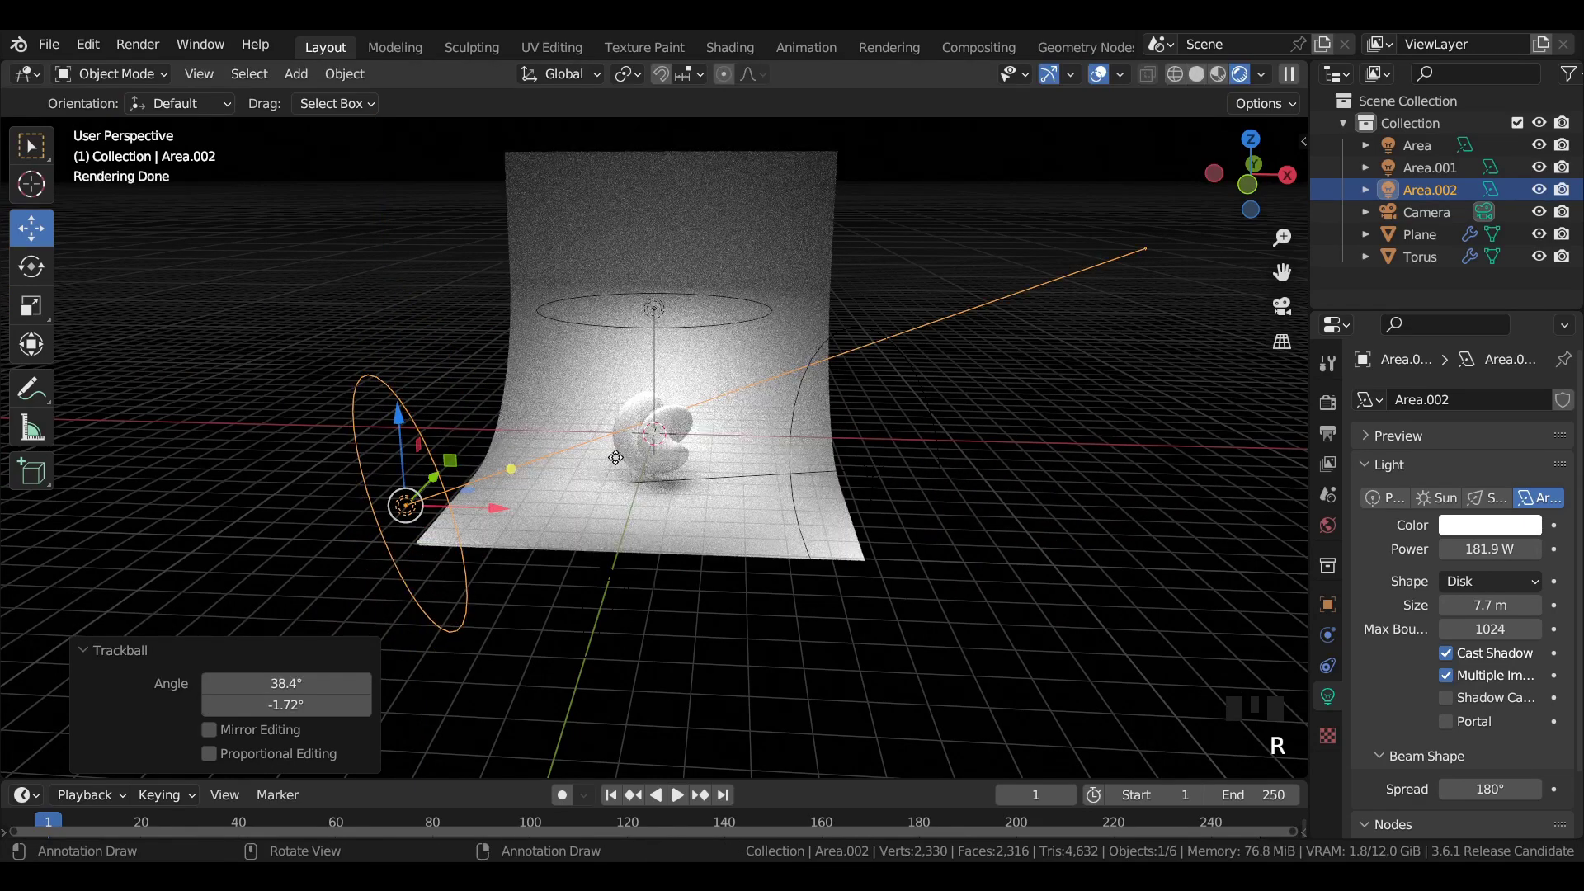
{"action": "middle_click_drag", "start_coordinate": [615, 457], "coordinate": [635, 453]}
{"action": "key", "text": "KP_0"}
{"action": "scroll", "coordinate": [635, 454], "scroll_direction": "up", "scroll_amount": 5}
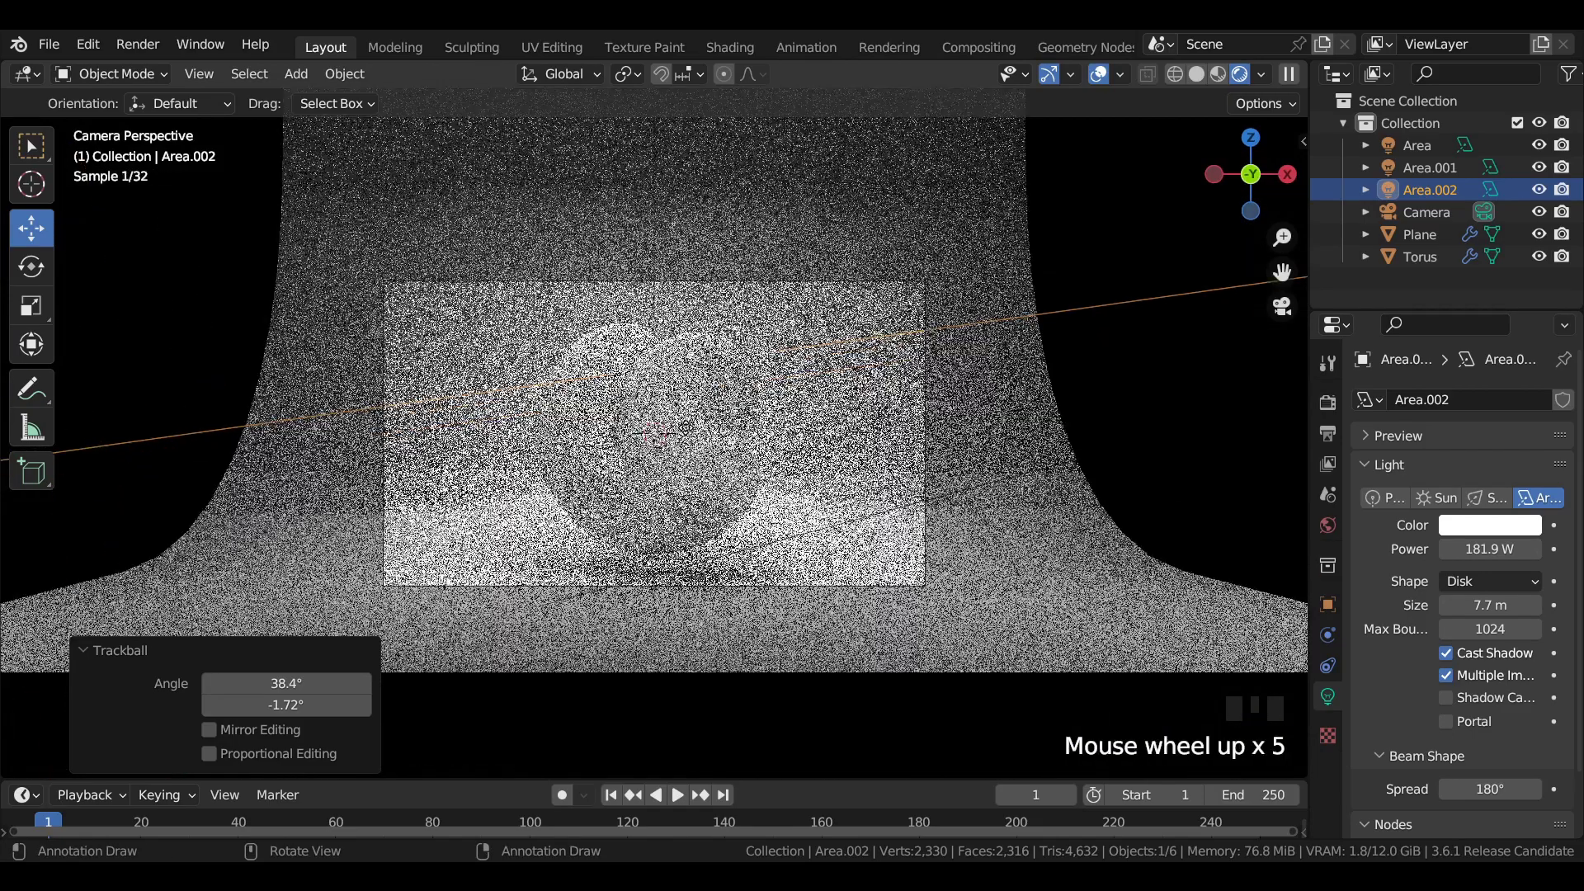
- Select the backdrop plane and split the viewport into two side-by-side areas
{"action": "left_click", "coordinate": [852, 288]}
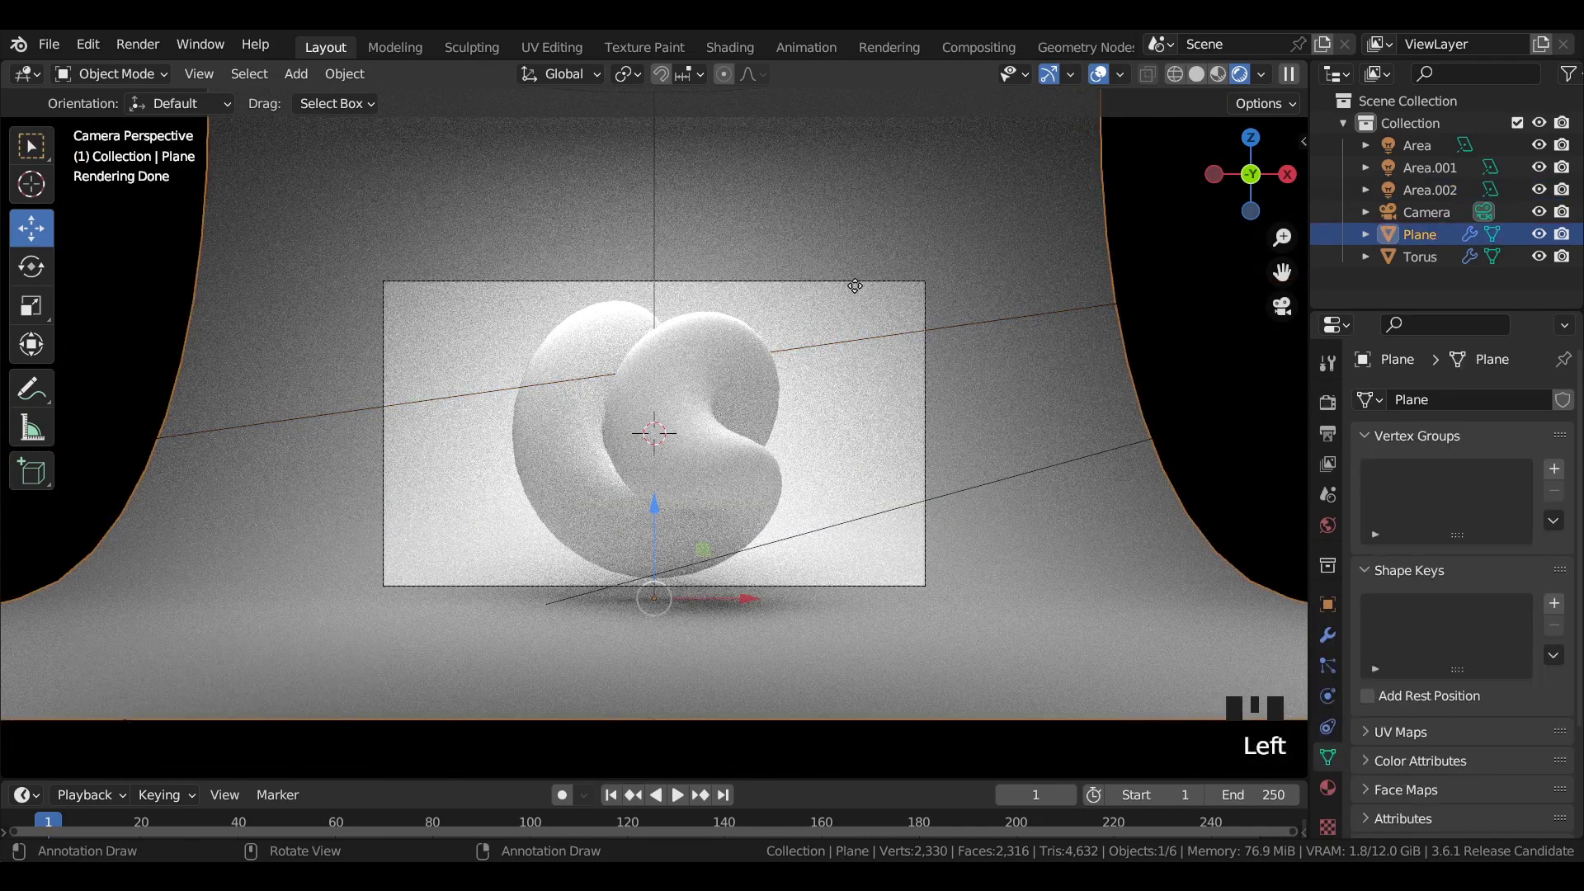
{"action": "left_click", "coordinate": [881, 282]}
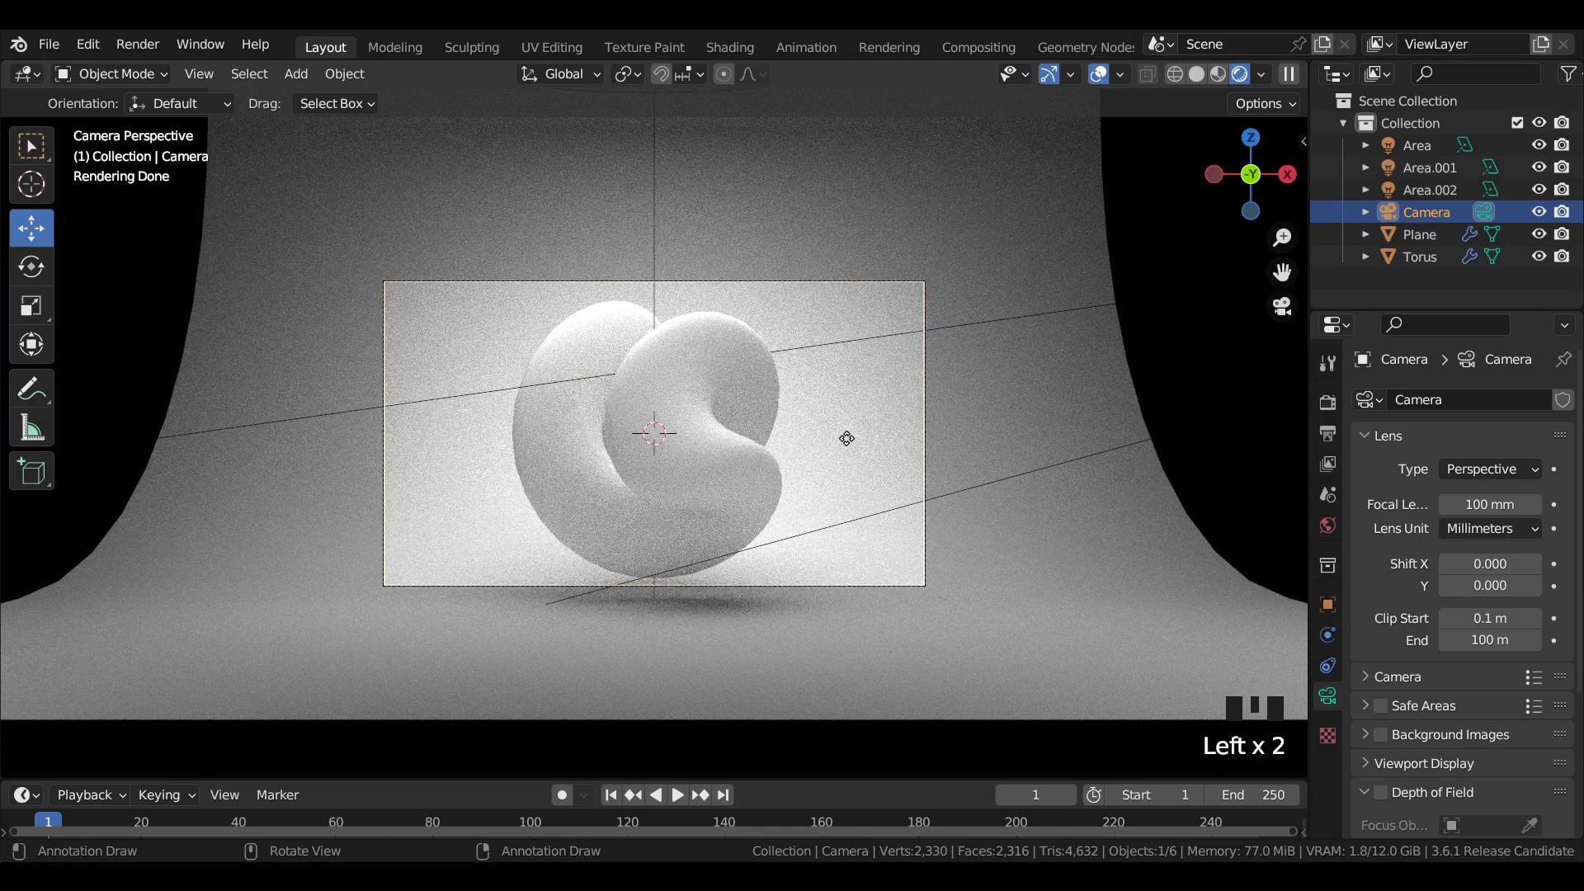
{"action": "left_click", "coordinate": [881, 420]}
{"action": "scroll", "coordinate": [1191, 155], "scroll_direction": "down", "scroll_amount": 3}
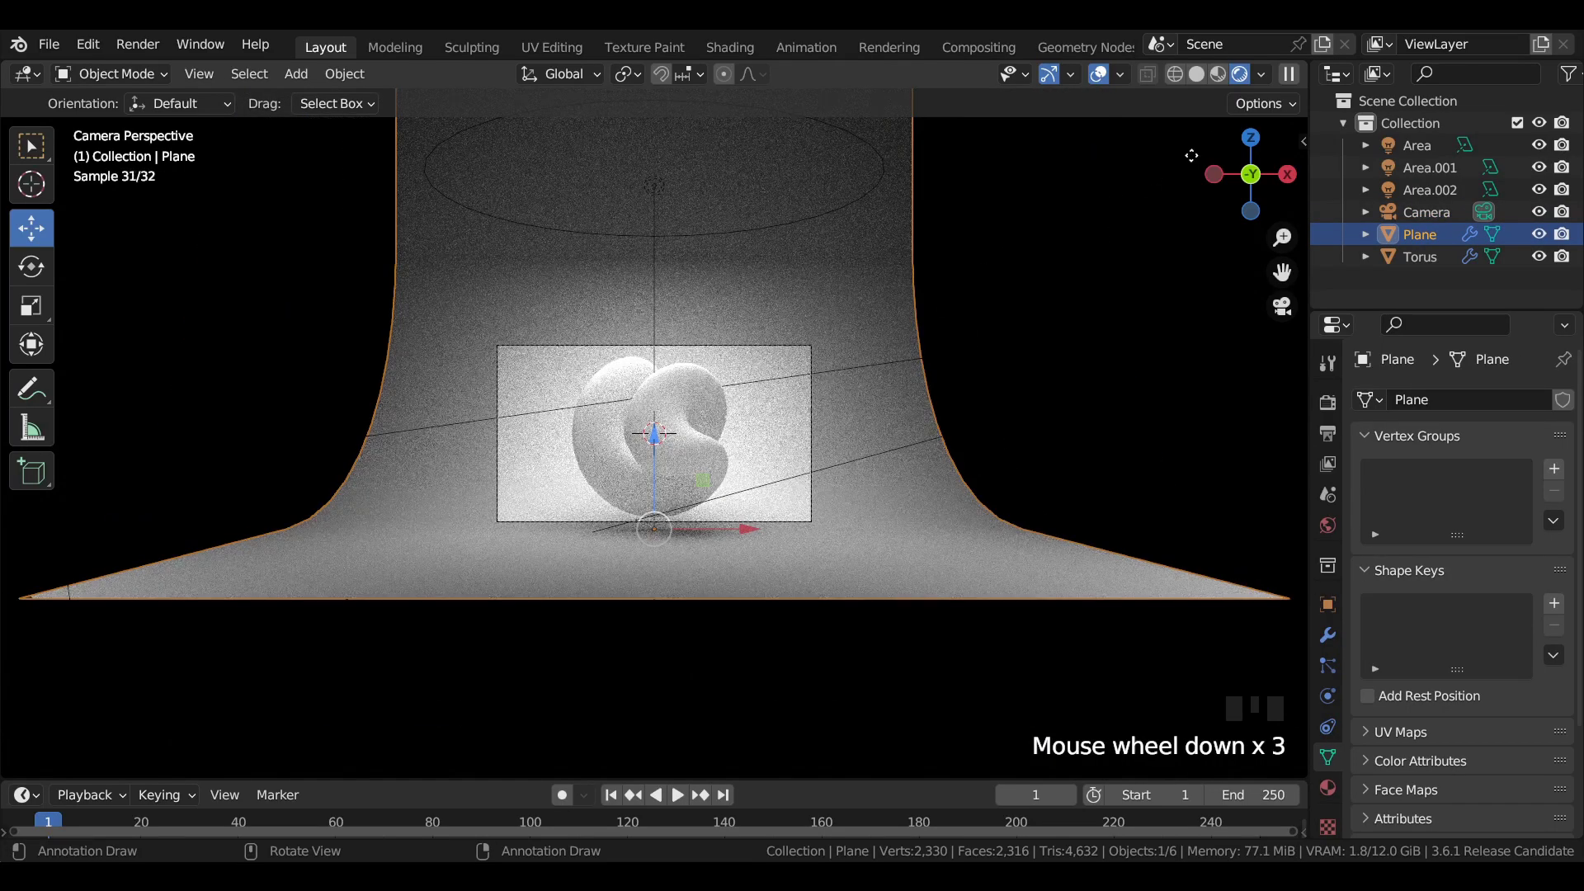
{"action": "left_click_drag", "start_coordinate": [1297, 79], "coordinate": [648, 82]}
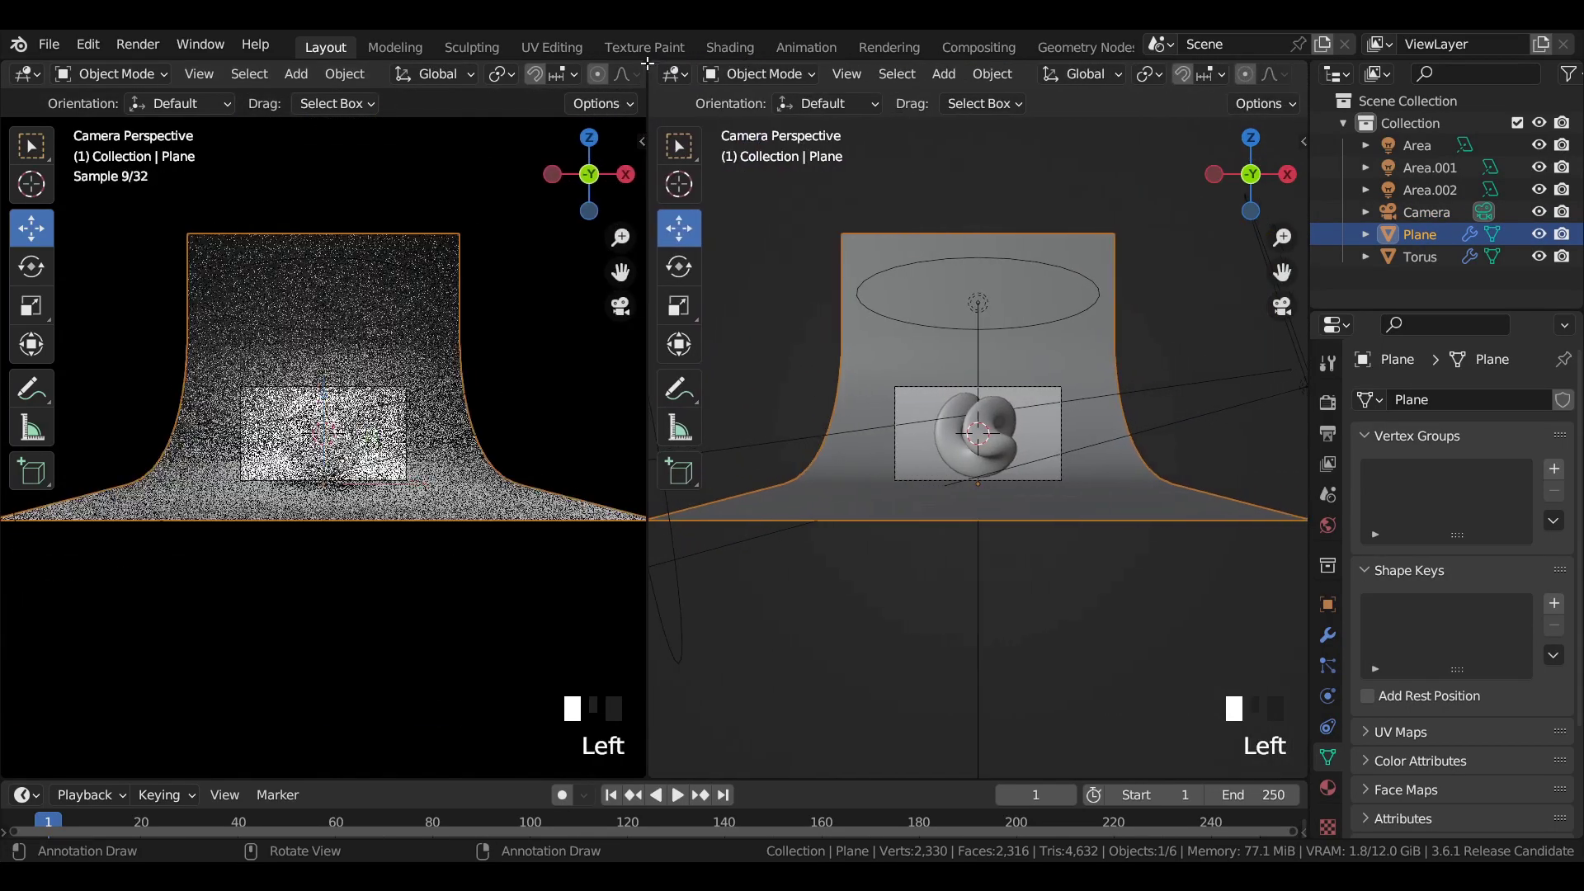
- Turn the right-hand area into a Shader Editor with its sidebar hidden
{"action": "left_click", "coordinate": [675, 73]}
{"action": "left_click", "coordinate": [730, 279]}
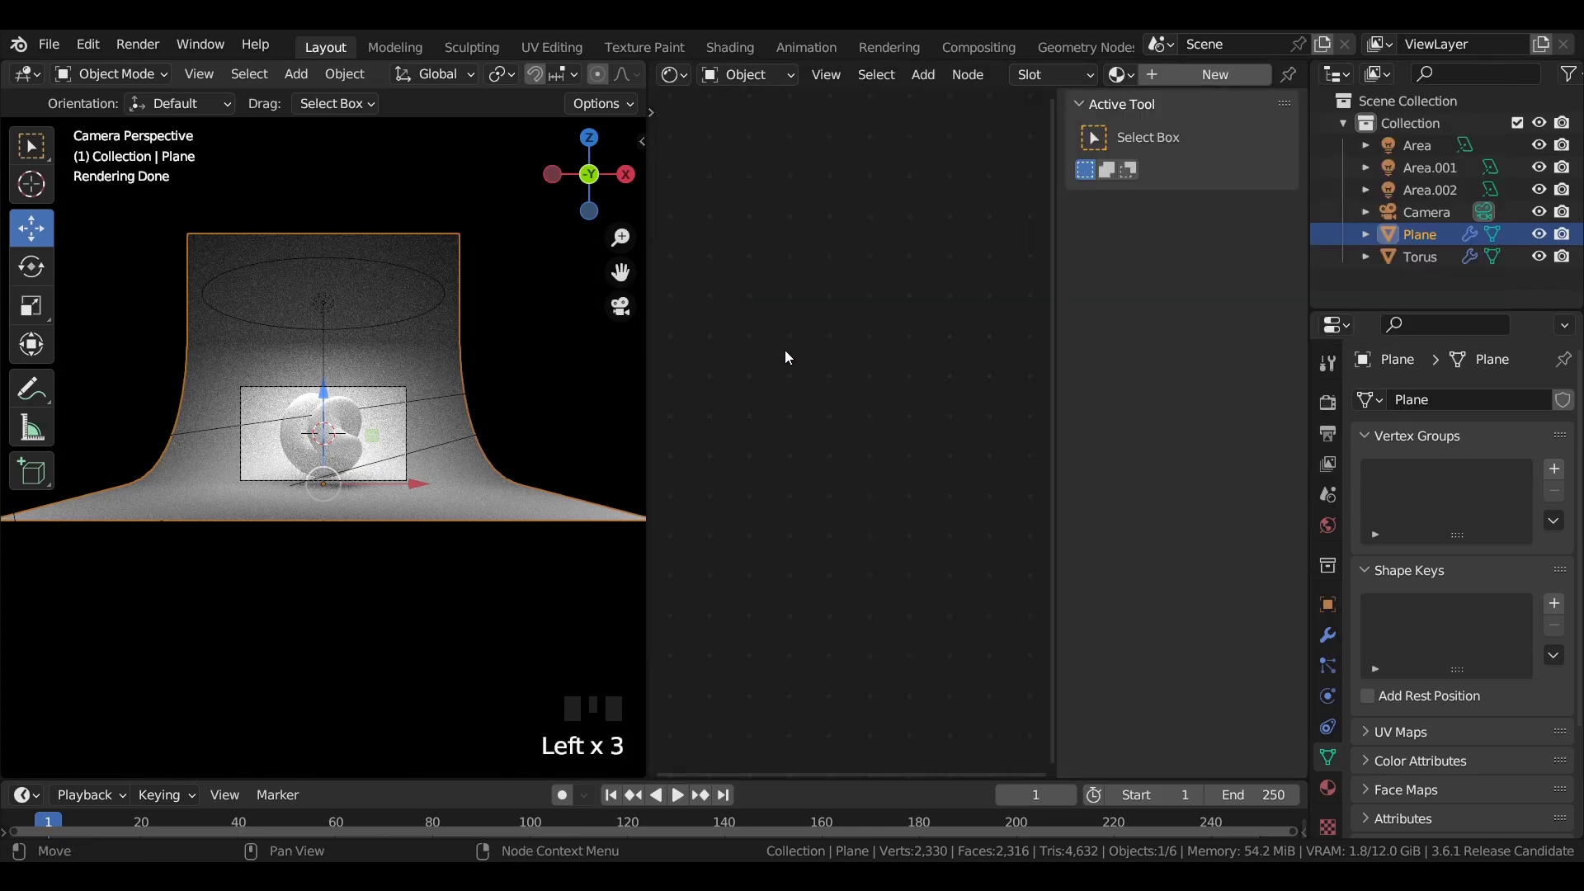
{"action": "key", "text": "n"}
- Give the torus a new Material.001 and frame its Principled BSDF nodes
{"action": "left_click", "coordinate": [296, 403]}
{"action": "scroll", "coordinate": [297, 402], "scroll_direction": "up", "scroll_amount": 8}
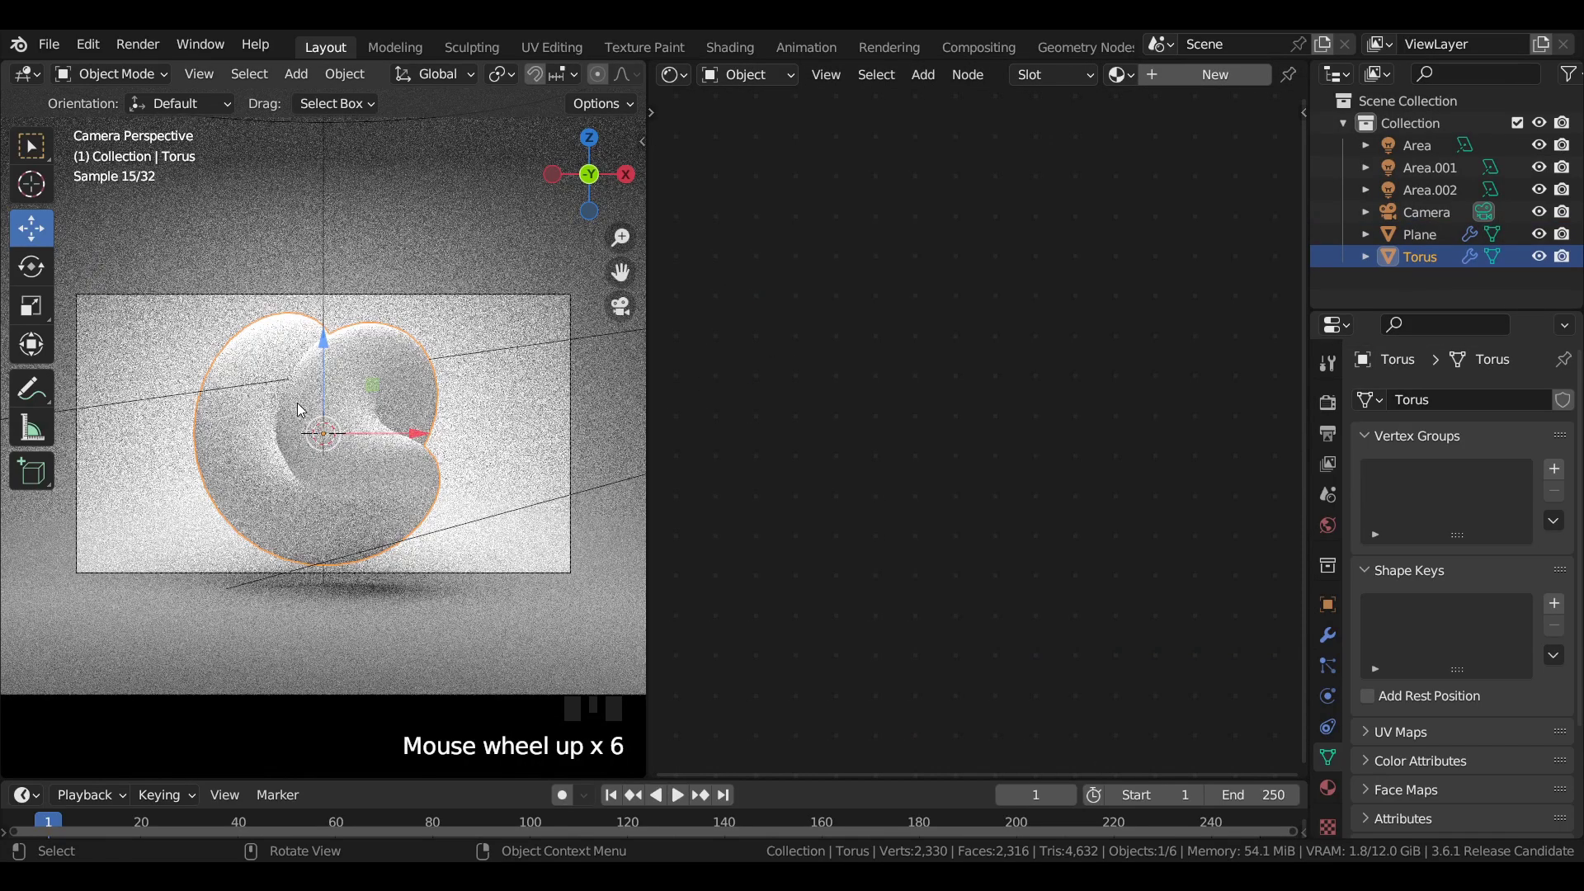
{"action": "scroll", "coordinate": [392, 255], "scroll_direction": "down", "scroll_amount": 3}
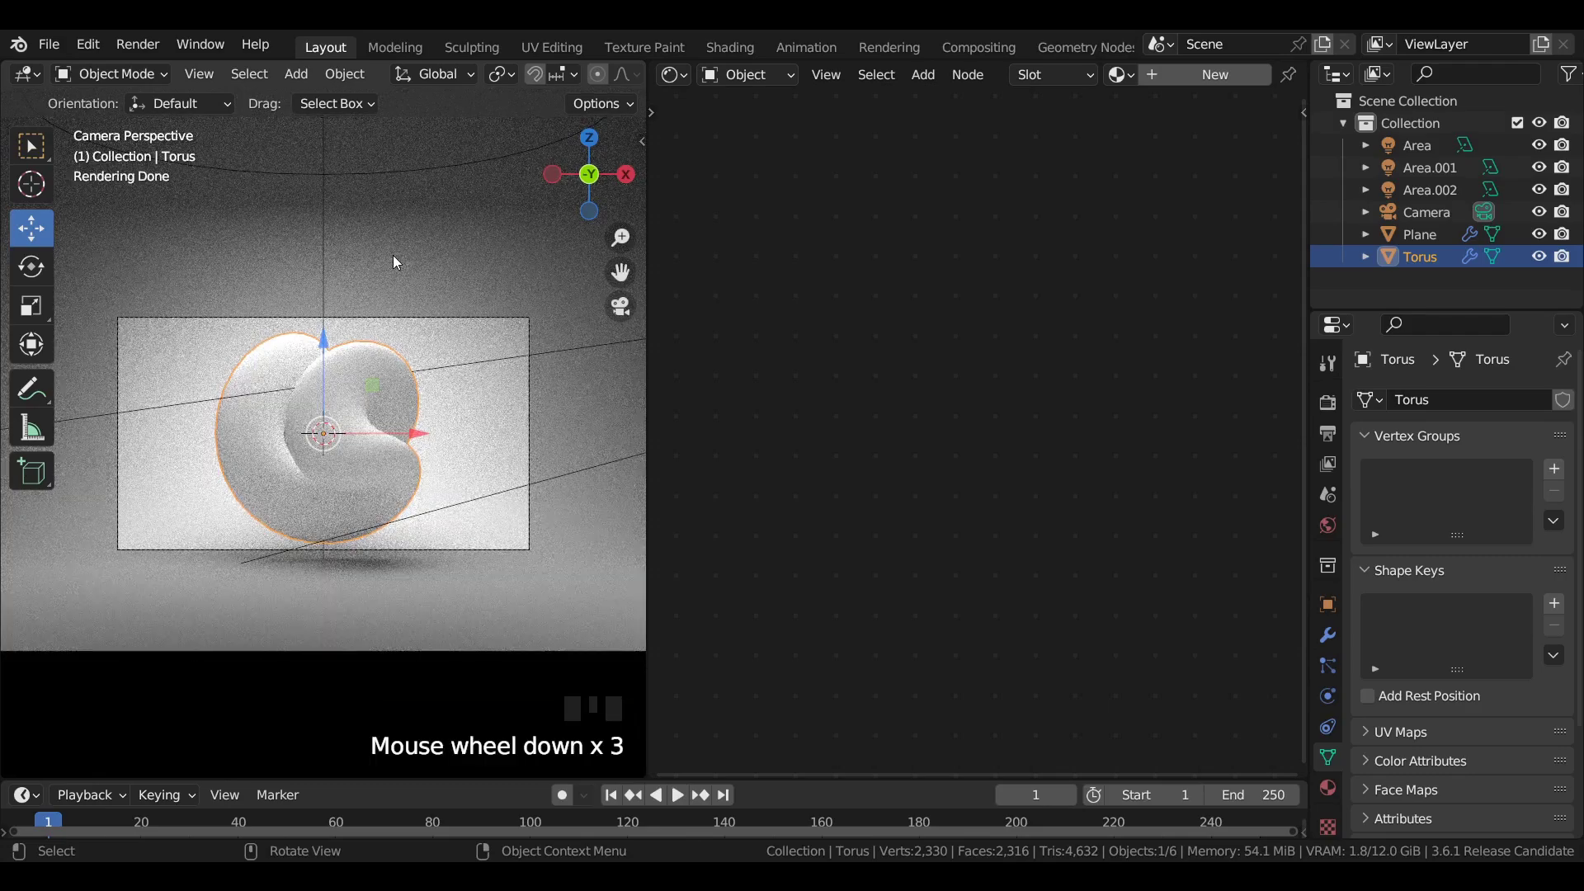
{"action": "left_click", "coordinate": [1214, 75]}
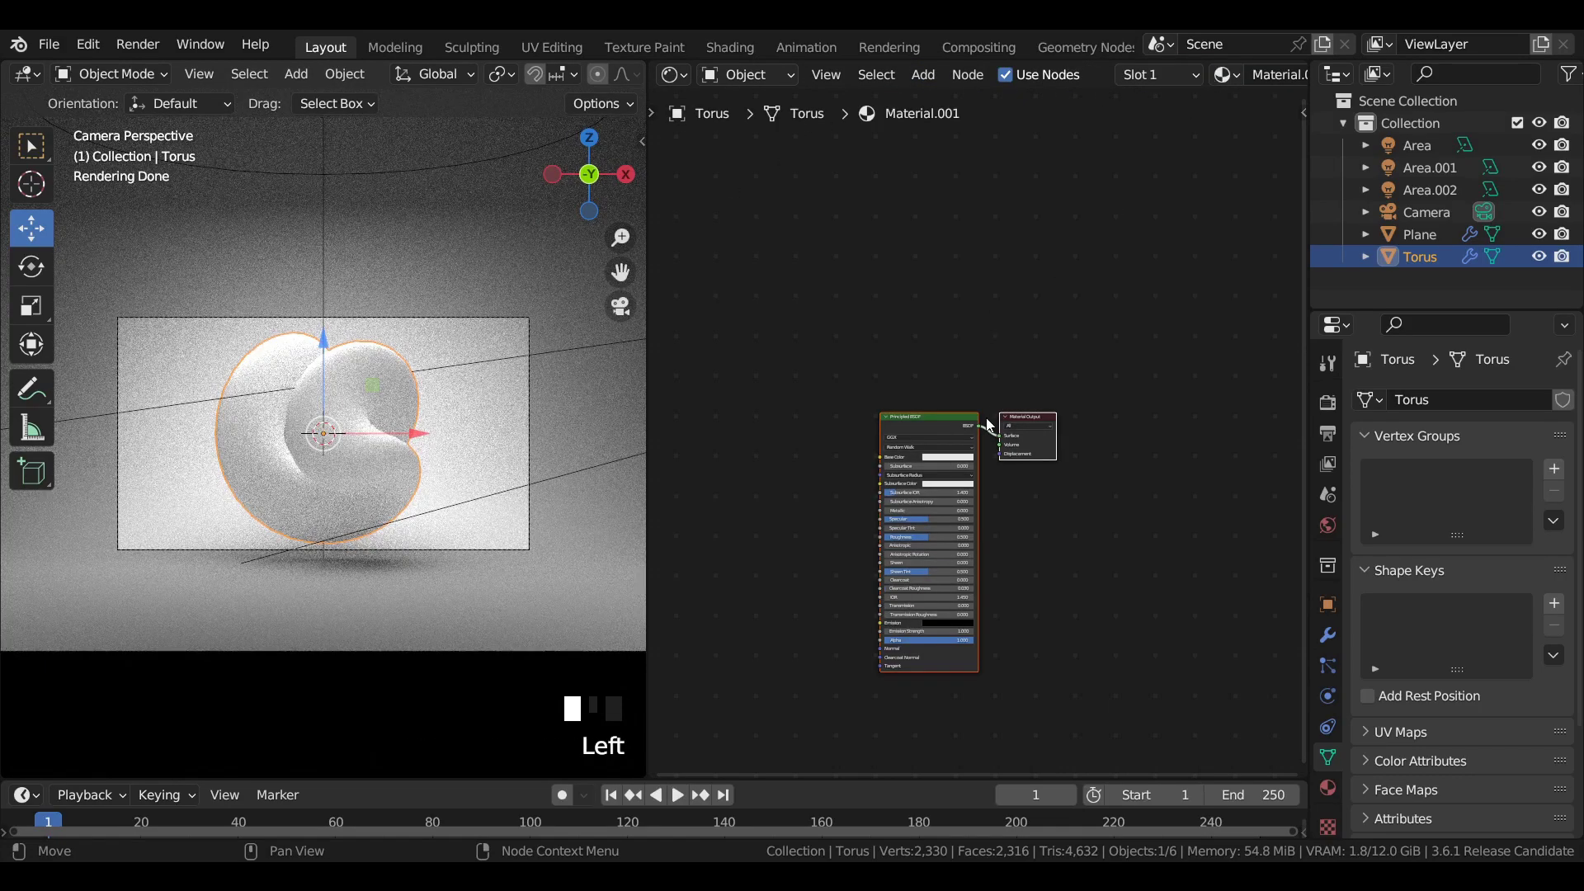
{"action": "middle_click", "coordinate": [980, 290]}
{"action": "scroll", "coordinate": [961, 388], "scroll_direction": "up", "scroll_amount": 9}
{"action": "middle_click_drag", "start_coordinate": [734, 369], "coordinate": [858, 350]}
{"action": "scroll", "coordinate": [822, 397], "scroll_direction": "down", "scroll_amount": 1}
- Add a Displacement node wired into the Material Output's displacement input
{"action": "key", "text": "shift+a"}
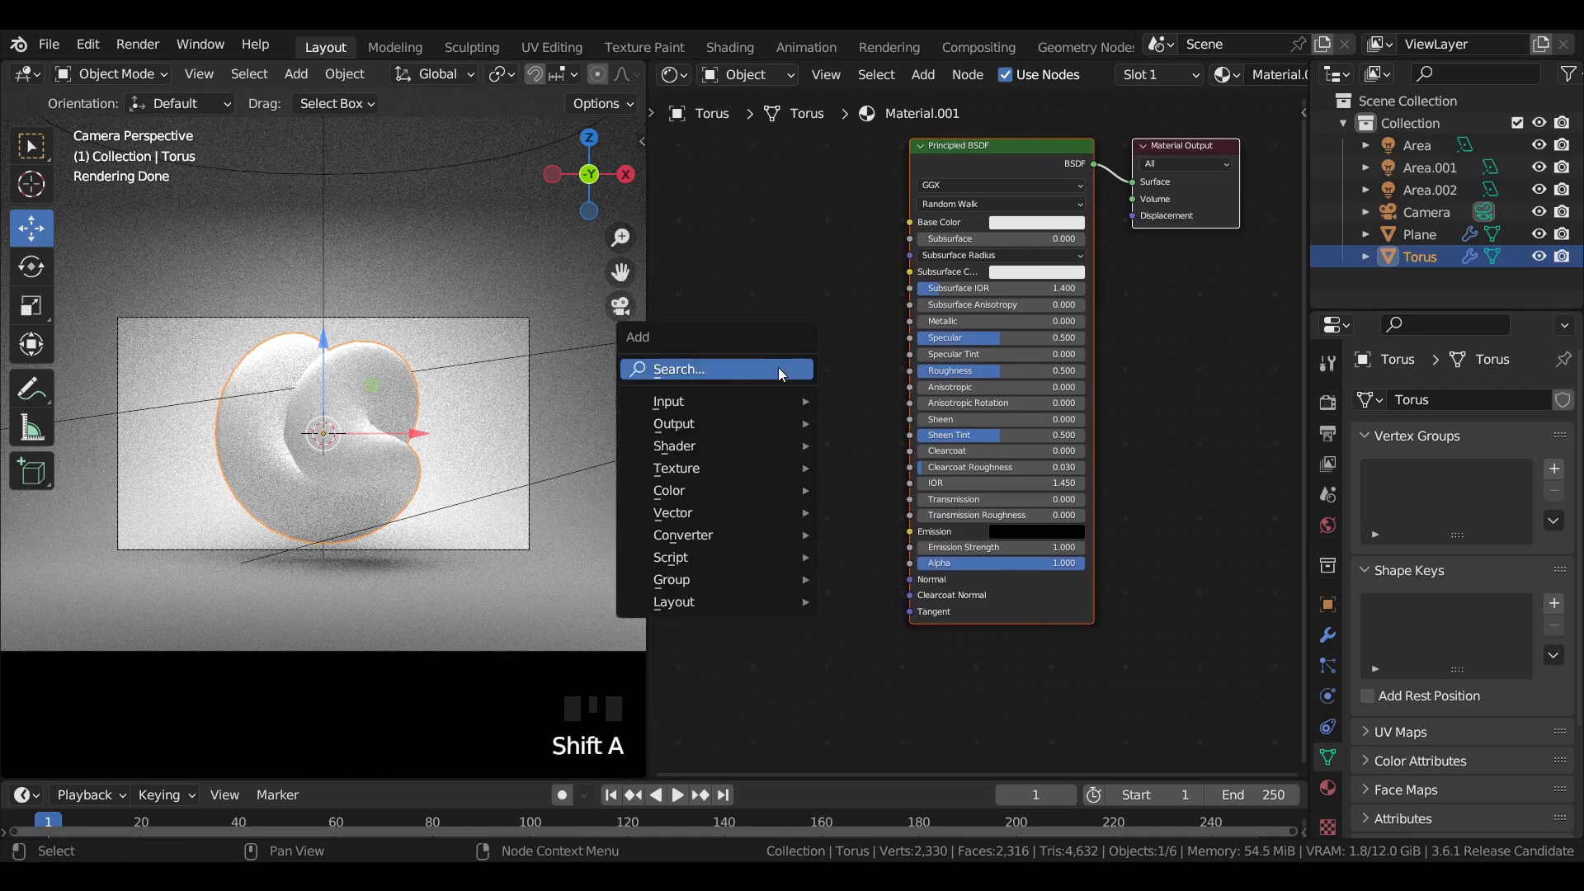
{"action": "left_click", "coordinate": [779, 371]}
{"action": "type", "text": "f"}
{"action": "key", "text": "BackSpace"}
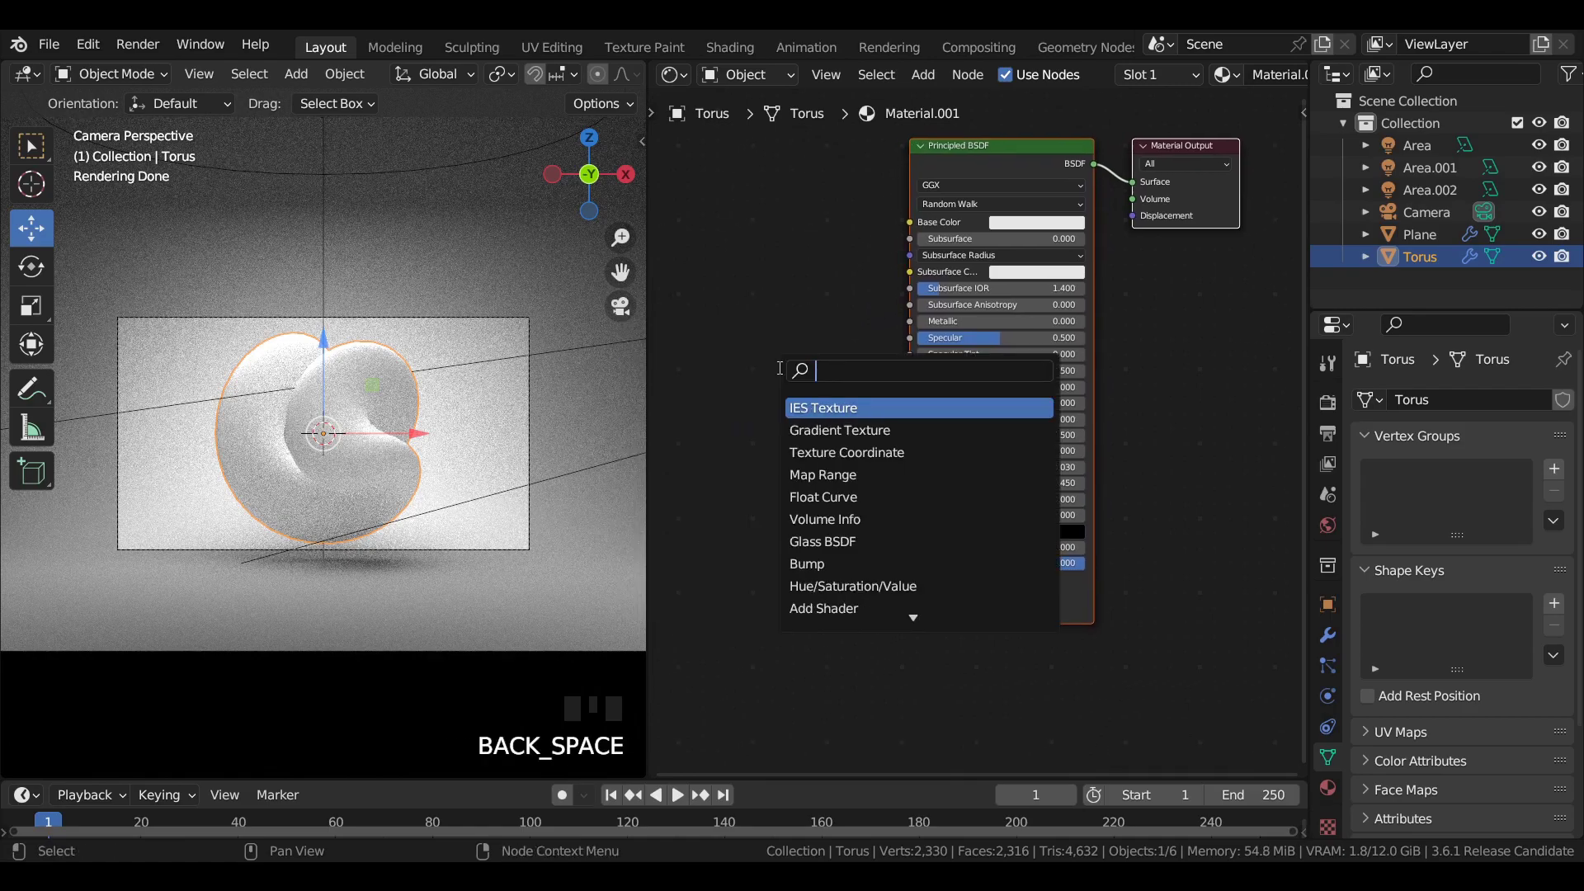
{"action": "type", "text": "dis"}
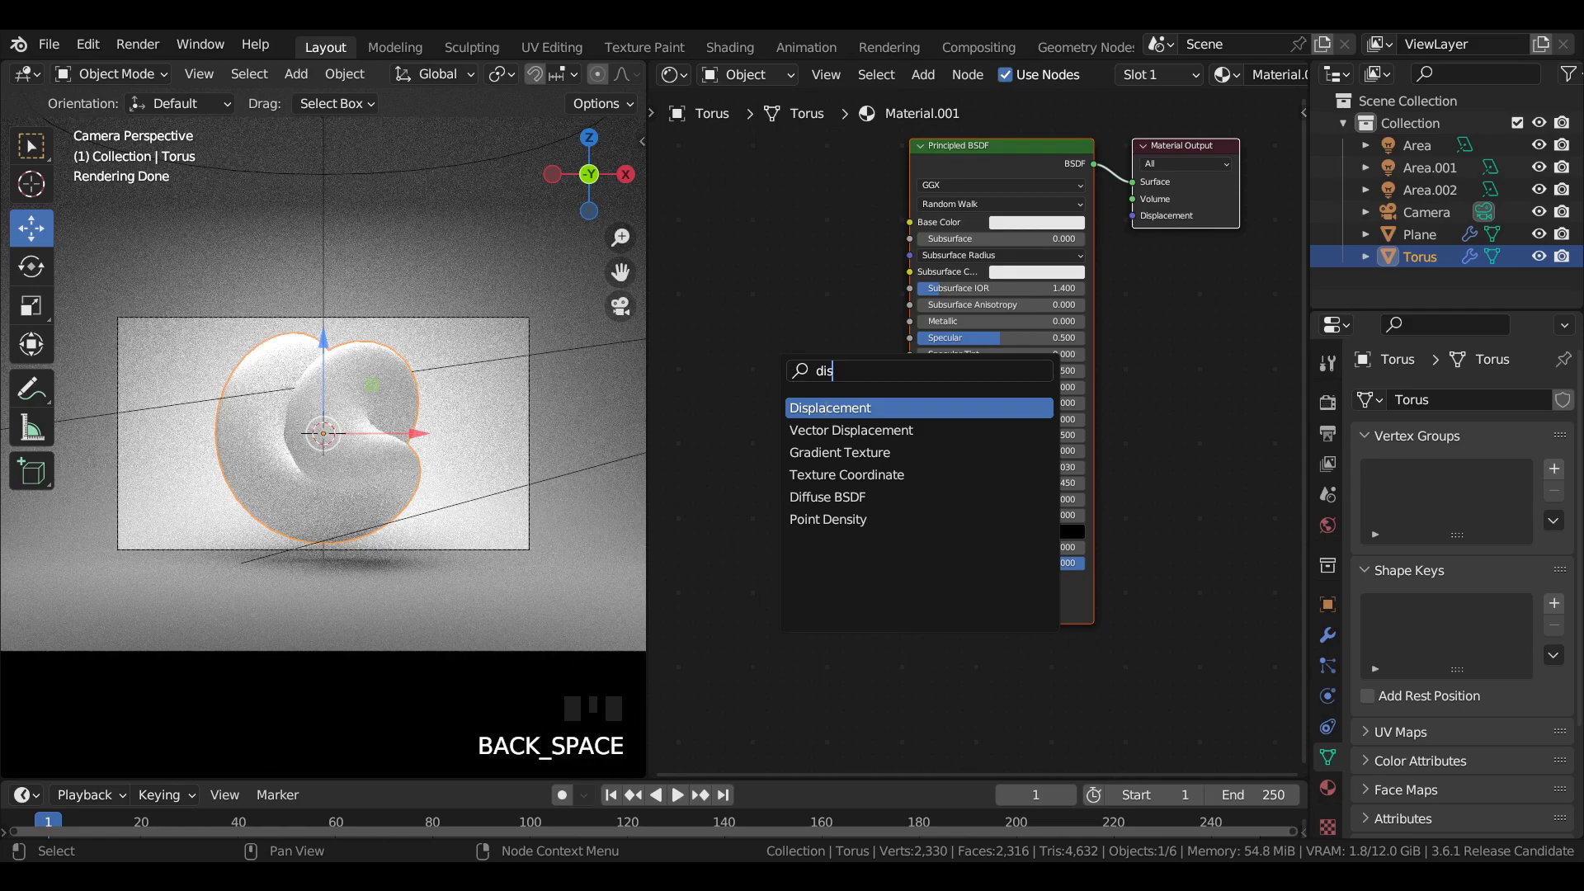
{"action": "key", "text": "Return"}
{"action": "left_click_drag", "start_coordinate": [821, 362], "coordinate": [1132, 220]}
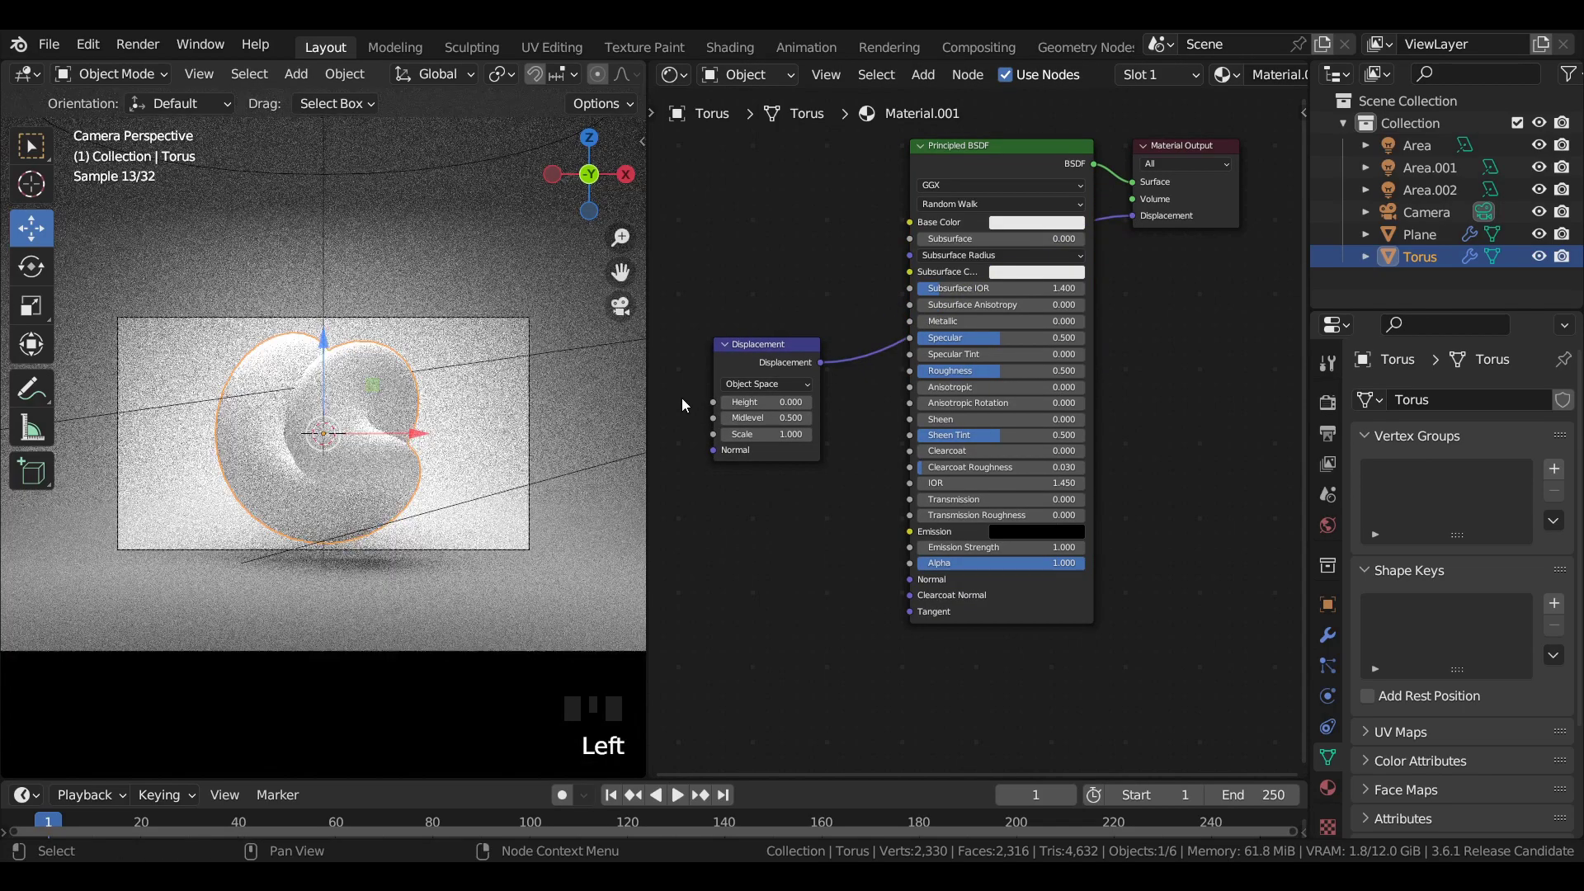
{"action": "middle_click_drag", "start_coordinate": [683, 404], "coordinate": [998, 394]}
- Add a Voronoi Texture feeding Distance into displacement Height, with displacement Scale 0.1
{"action": "key", "text": "shift+a"}
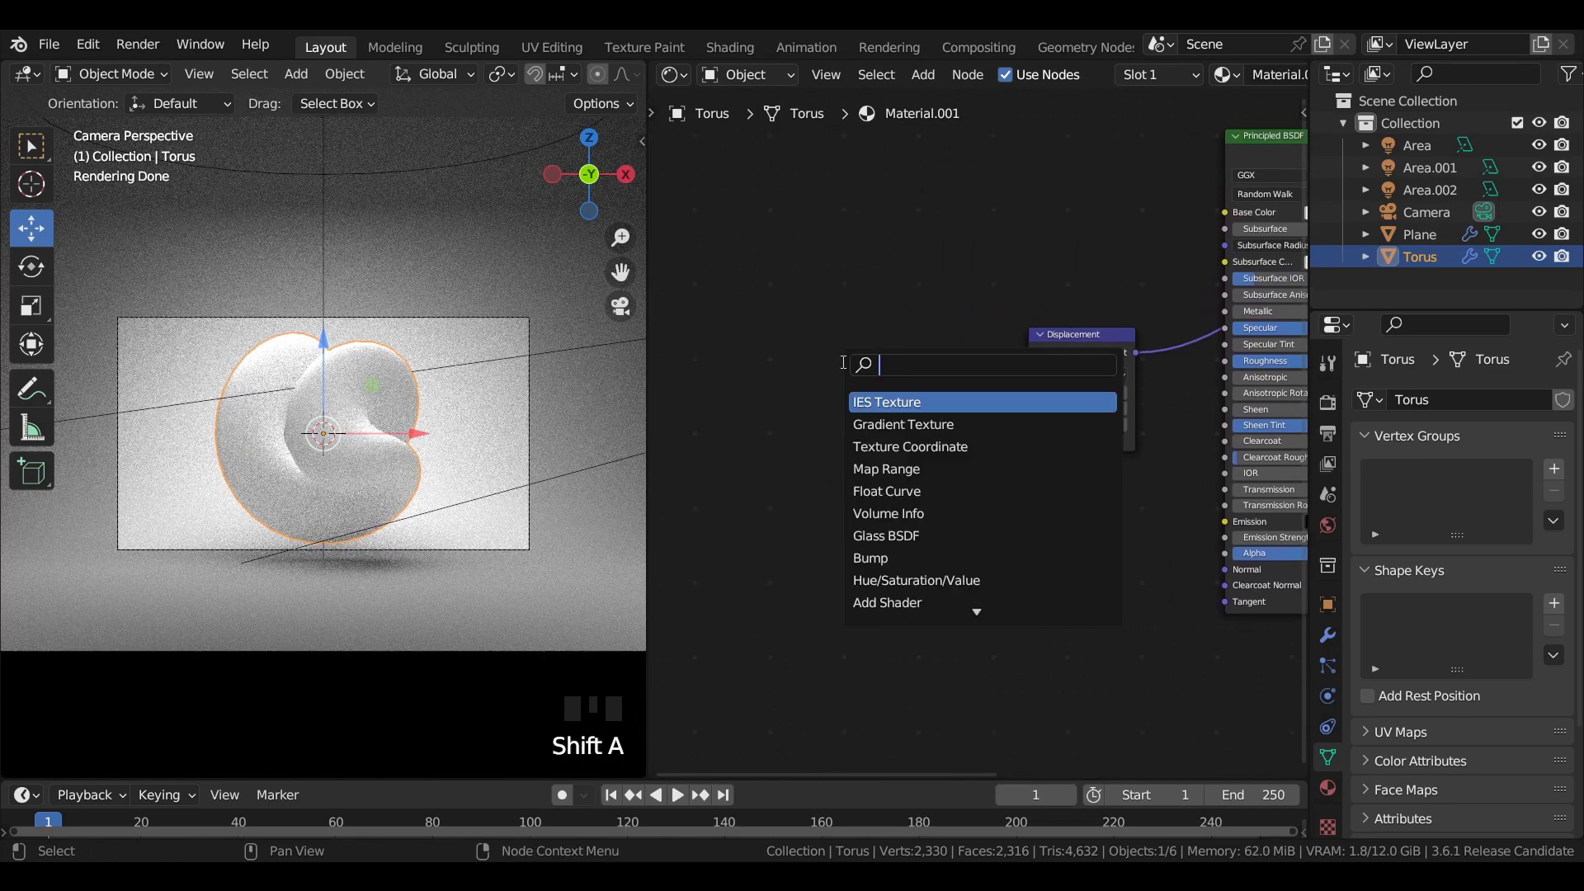
{"action": "type", "text": "vor"}
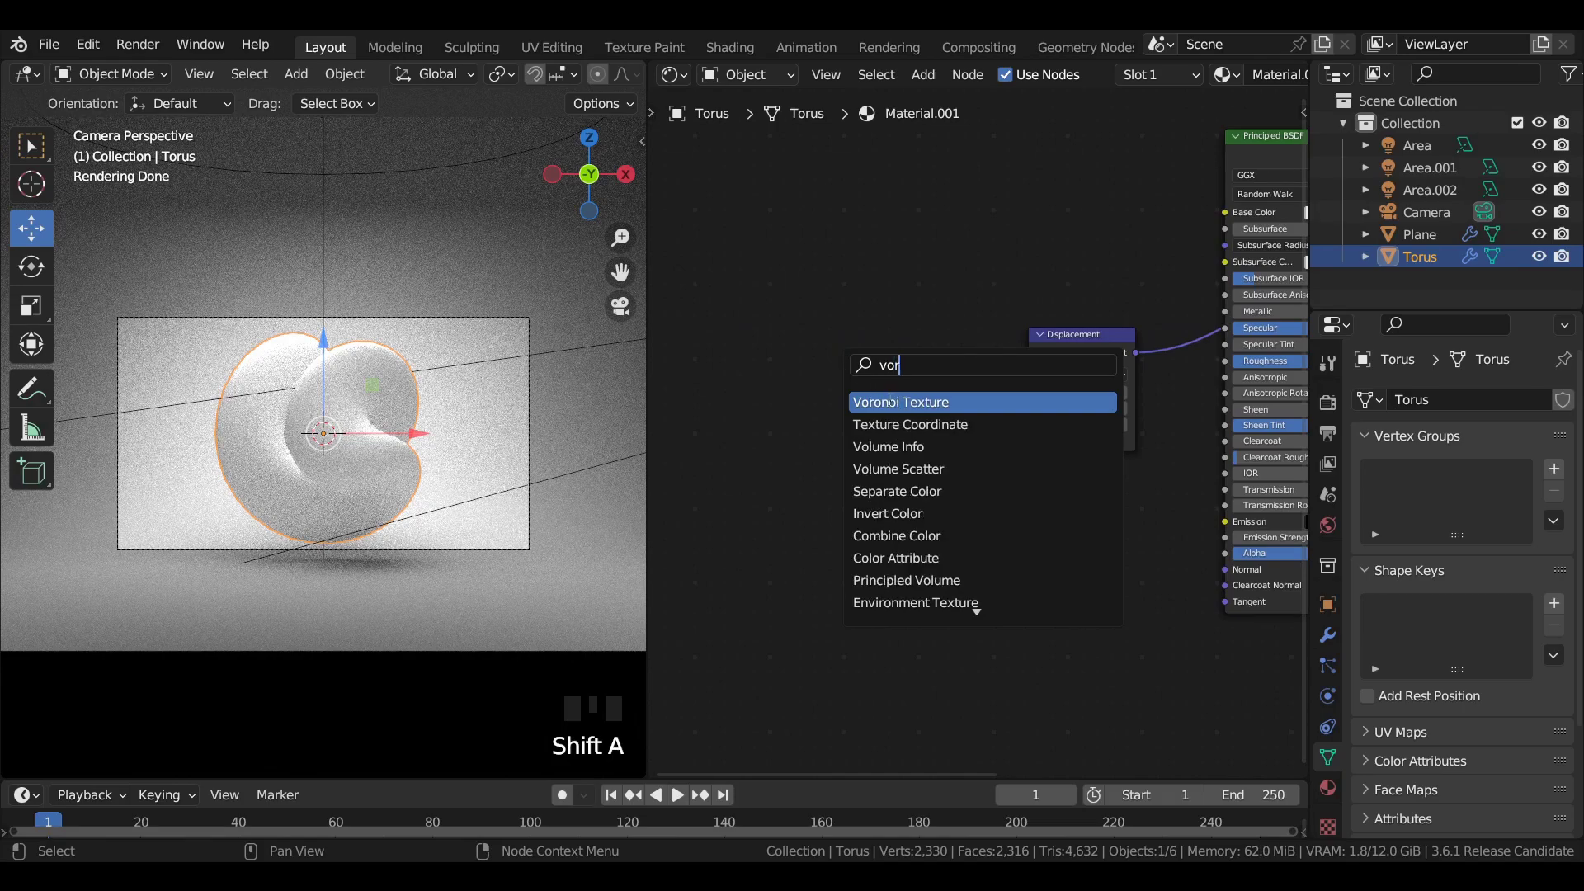
{"action": "left_click", "coordinate": [890, 403]}
{"action": "left_click", "coordinate": [862, 342]}
{"action": "left_click_drag", "start_coordinate": [855, 339], "coordinate": [1027, 392]}
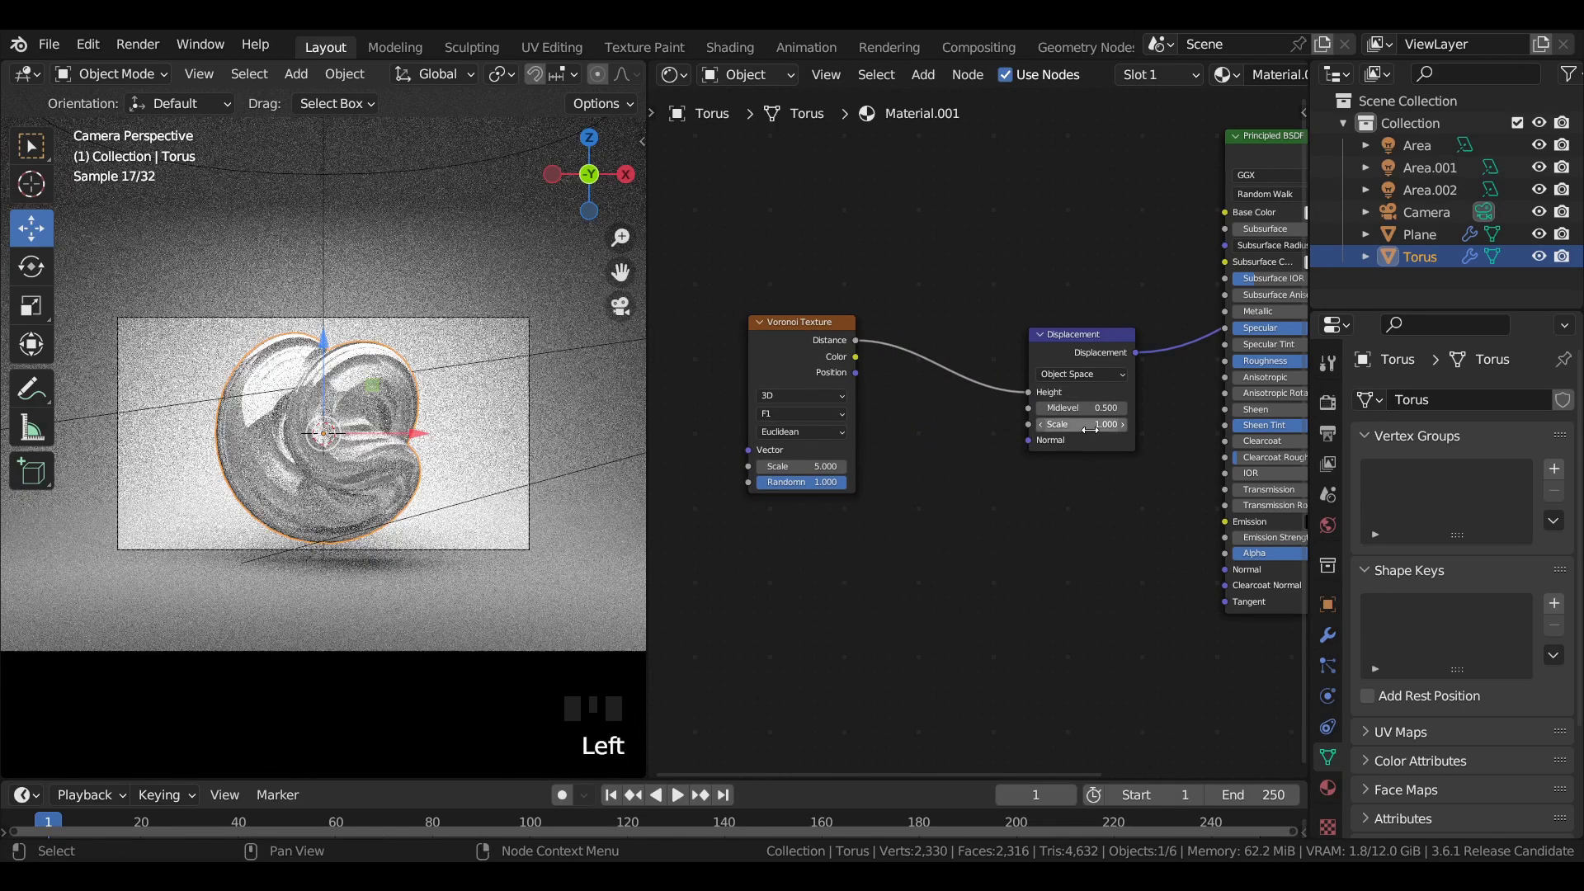
{"action": "double_click", "coordinate": [1090, 425]}
{"action": "type", "text": "0.1"}
{"action": "key", "text": "Return"}
{"action": "middle_click_drag", "start_coordinate": [792, 370], "coordinate": [1083, 373]}
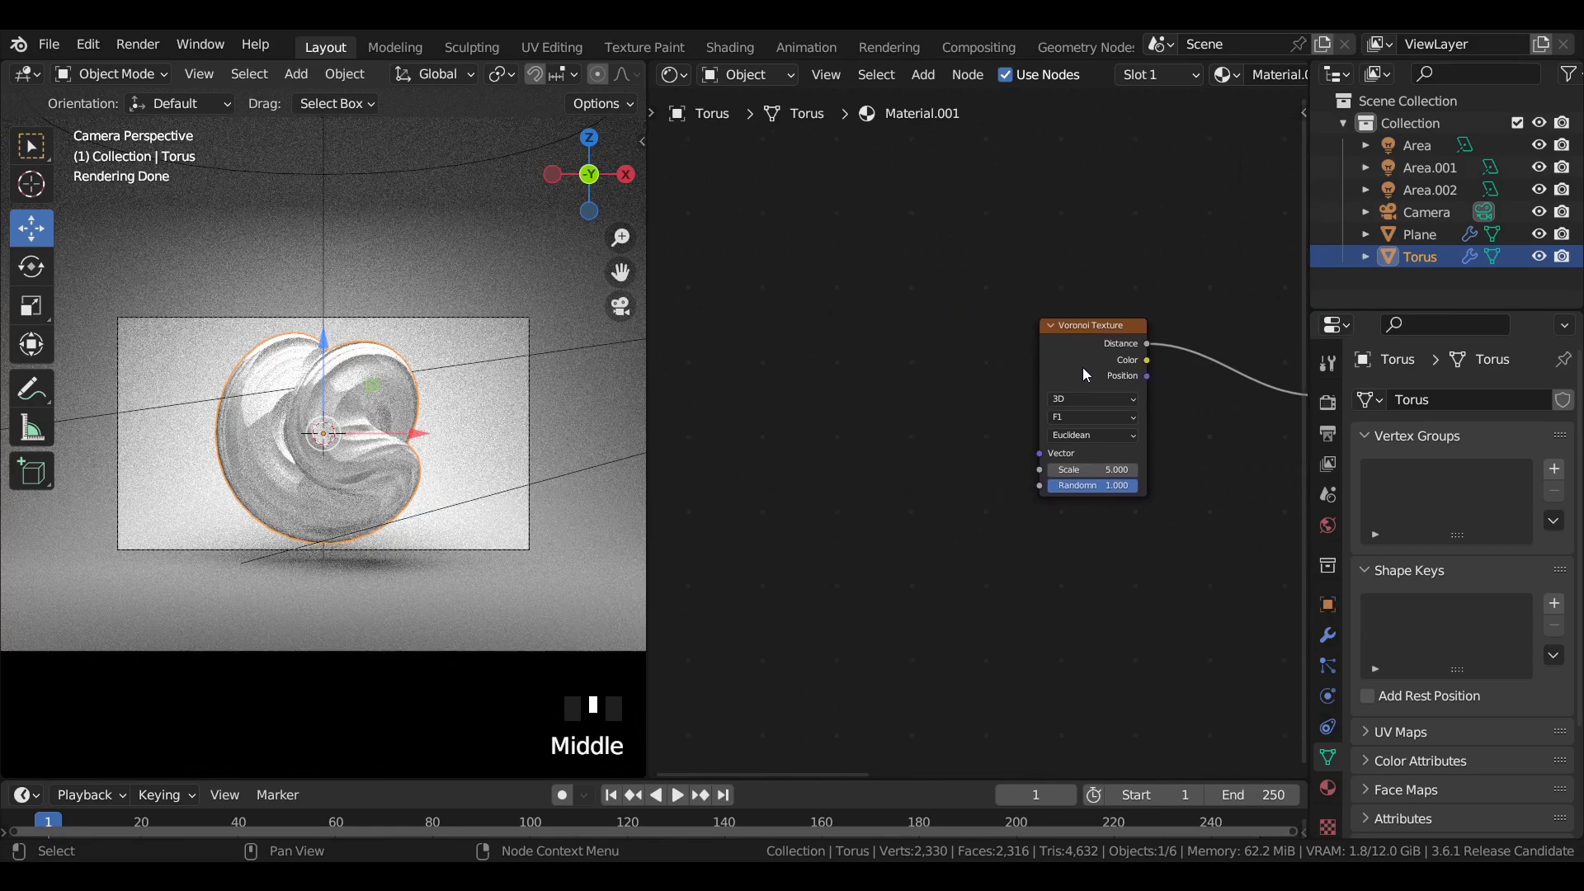
- Add a Wave Texture whose Color feeds the Voronoi Vector input
{"action": "key", "text": "shift+a"}
{"action": "mouse_move", "coordinate": [829, 363]}
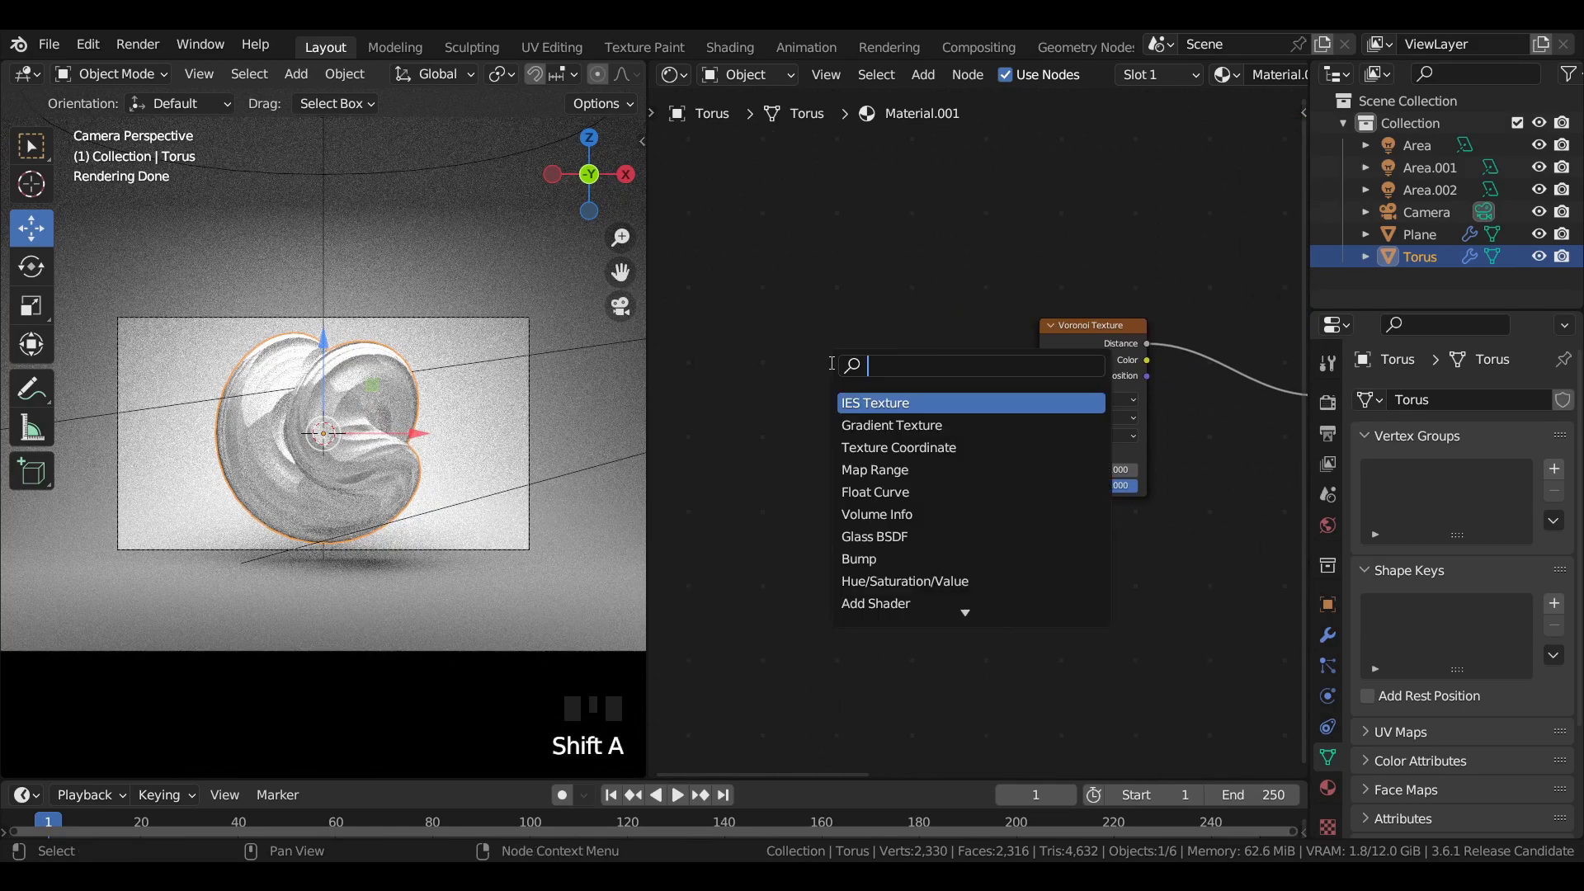
{"action": "type", "text": "wave"}
{"action": "key", "text": "Return"}
{"action": "left_click", "coordinate": [920, 357]}
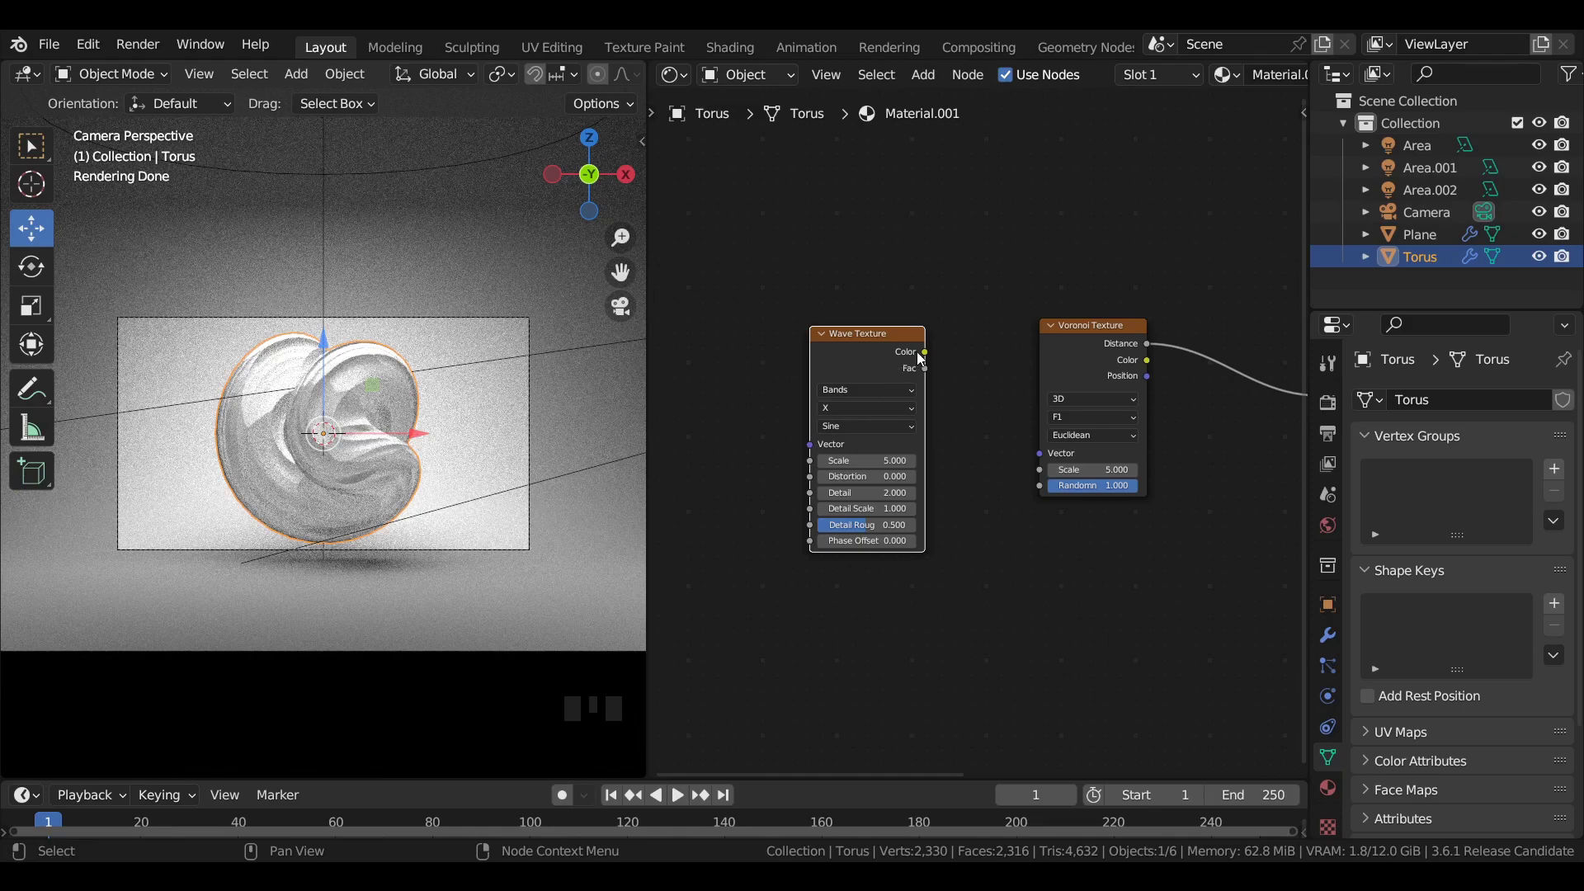
{"action": "left_click_drag", "start_coordinate": [920, 357], "coordinate": [1040, 453]}
- Set the Wave Texture to Z bands at scale 2 and add Texture Coordinate/Mapping nodes
{"action": "left_click", "coordinate": [886, 408]}
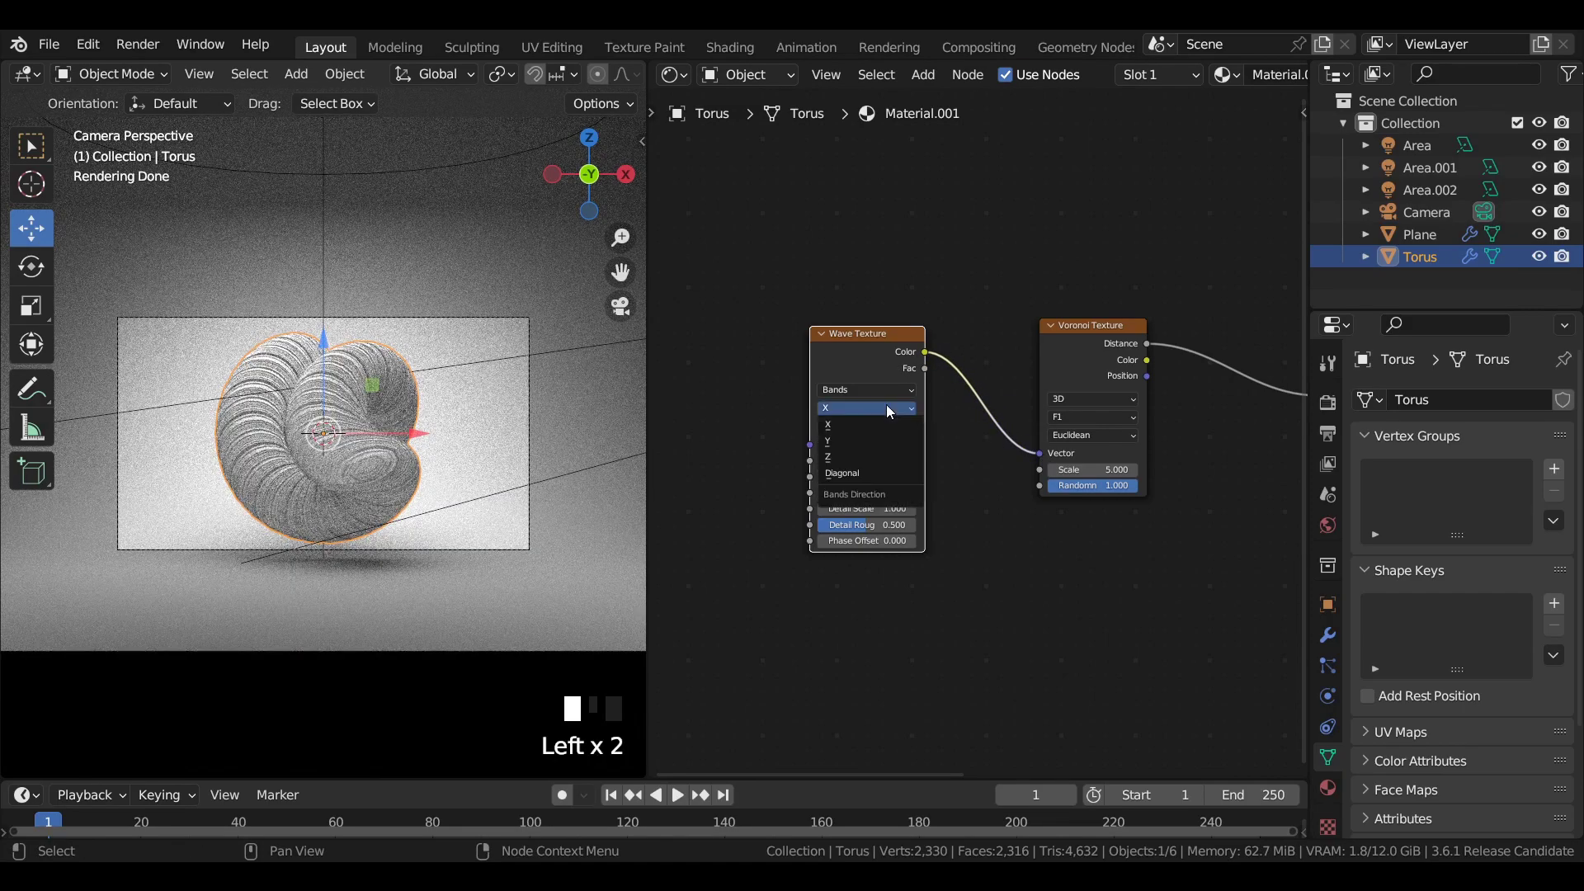
{"action": "left_click", "coordinate": [829, 456]}
{"action": "middle_click_drag", "start_coordinate": [834, 456], "coordinate": [935, 416]}
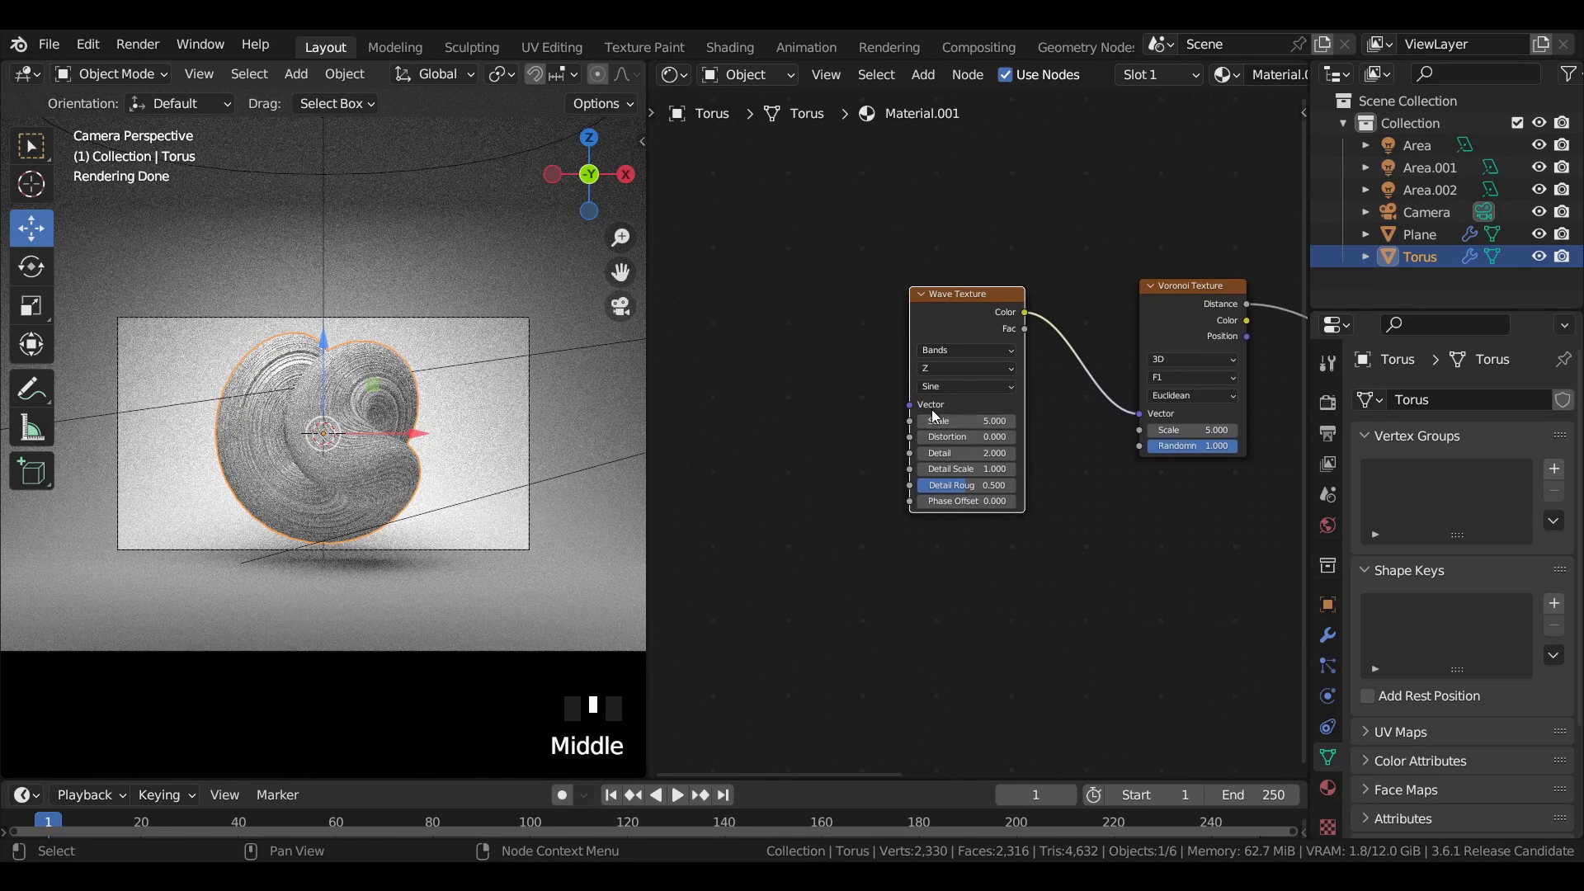
{"action": "left_click", "coordinate": [983, 421]}
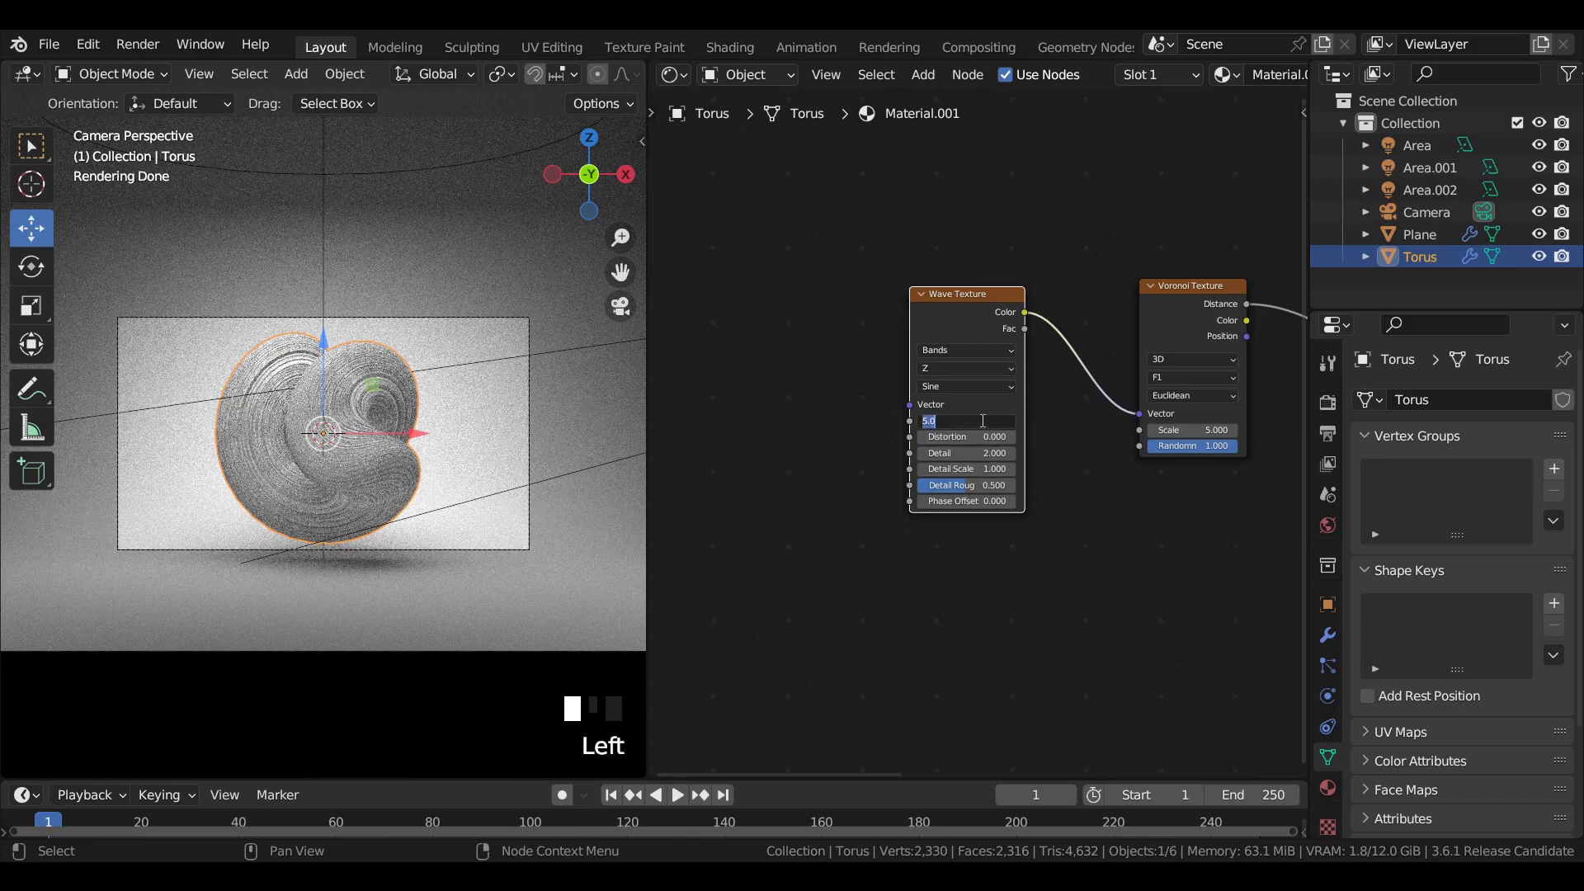
{"action": "type", "text": "2"}
{"action": "key", "text": "Return"}
{"action": "left_click", "coordinate": [960, 315]}
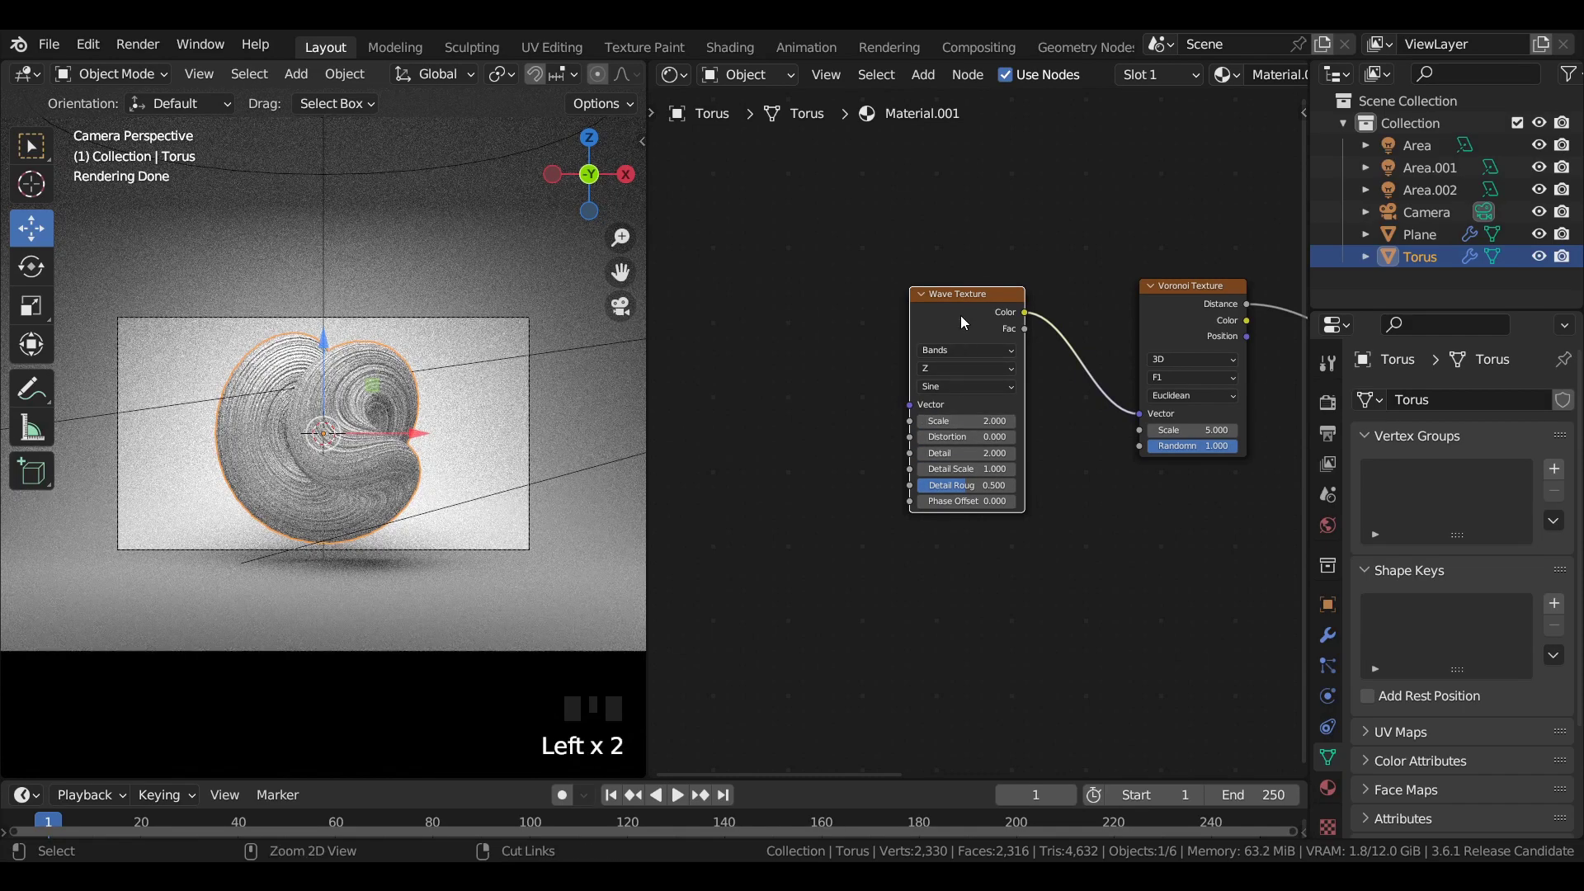
{"action": "key", "text": "ctrl+t"}
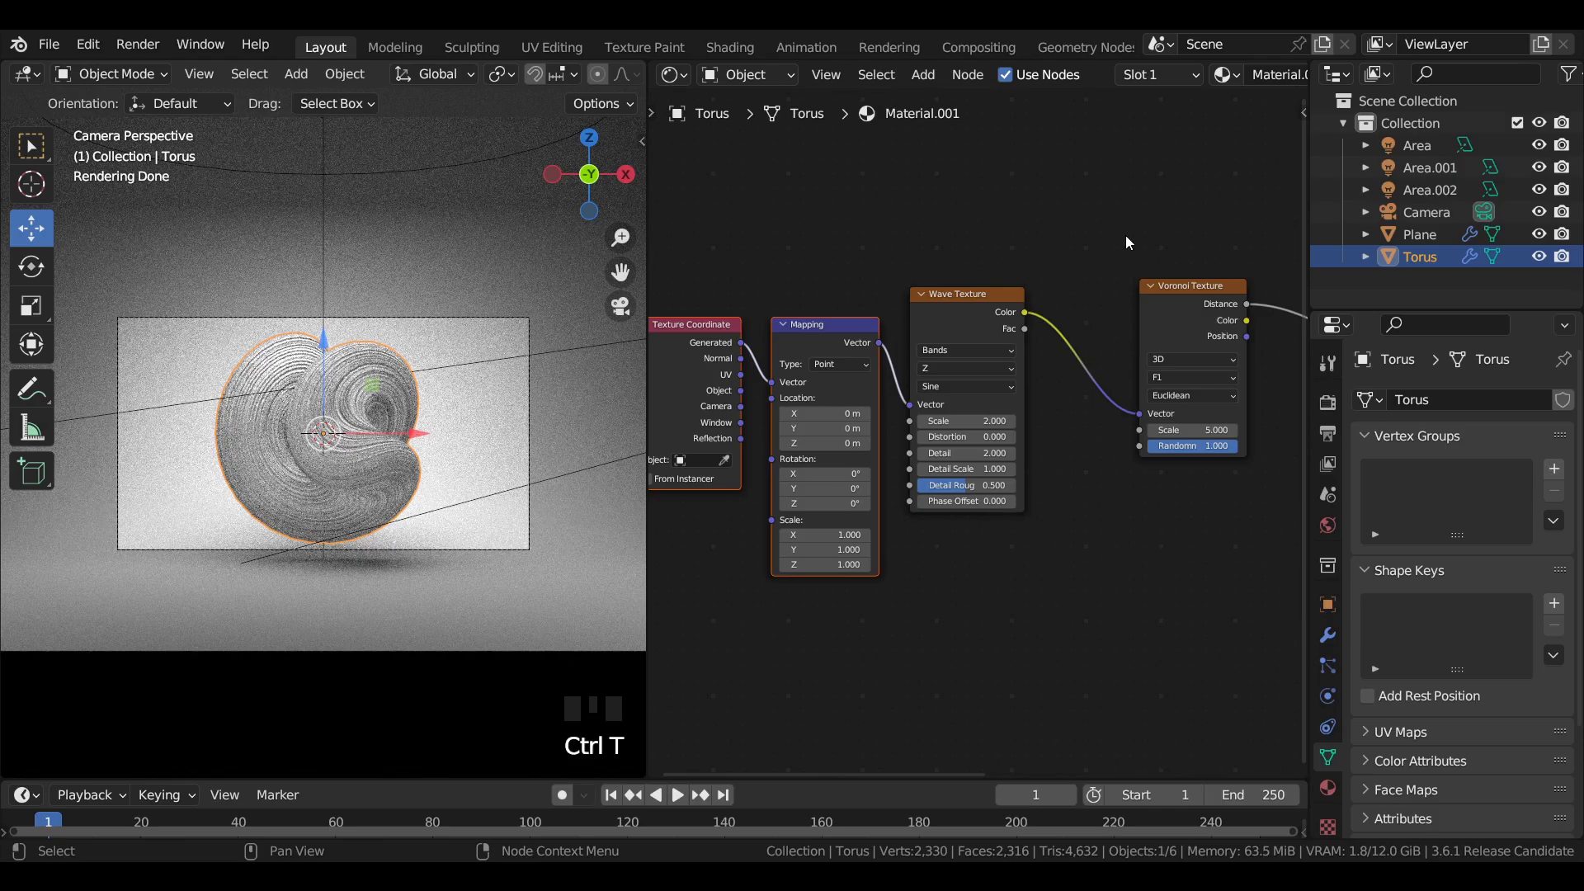
{"action": "middle_click_drag", "start_coordinate": [1233, 207], "coordinate": [599, 295]}
- Set Subsurface to 1.000 and hide the viewport gizmo and overlays
{"action": "scroll", "coordinate": [1038, 425], "scroll_direction": "up", "scroll_amount": 2}
{"action": "left_click_drag", "start_coordinate": [1015, 257], "coordinate": [1188, 256]}
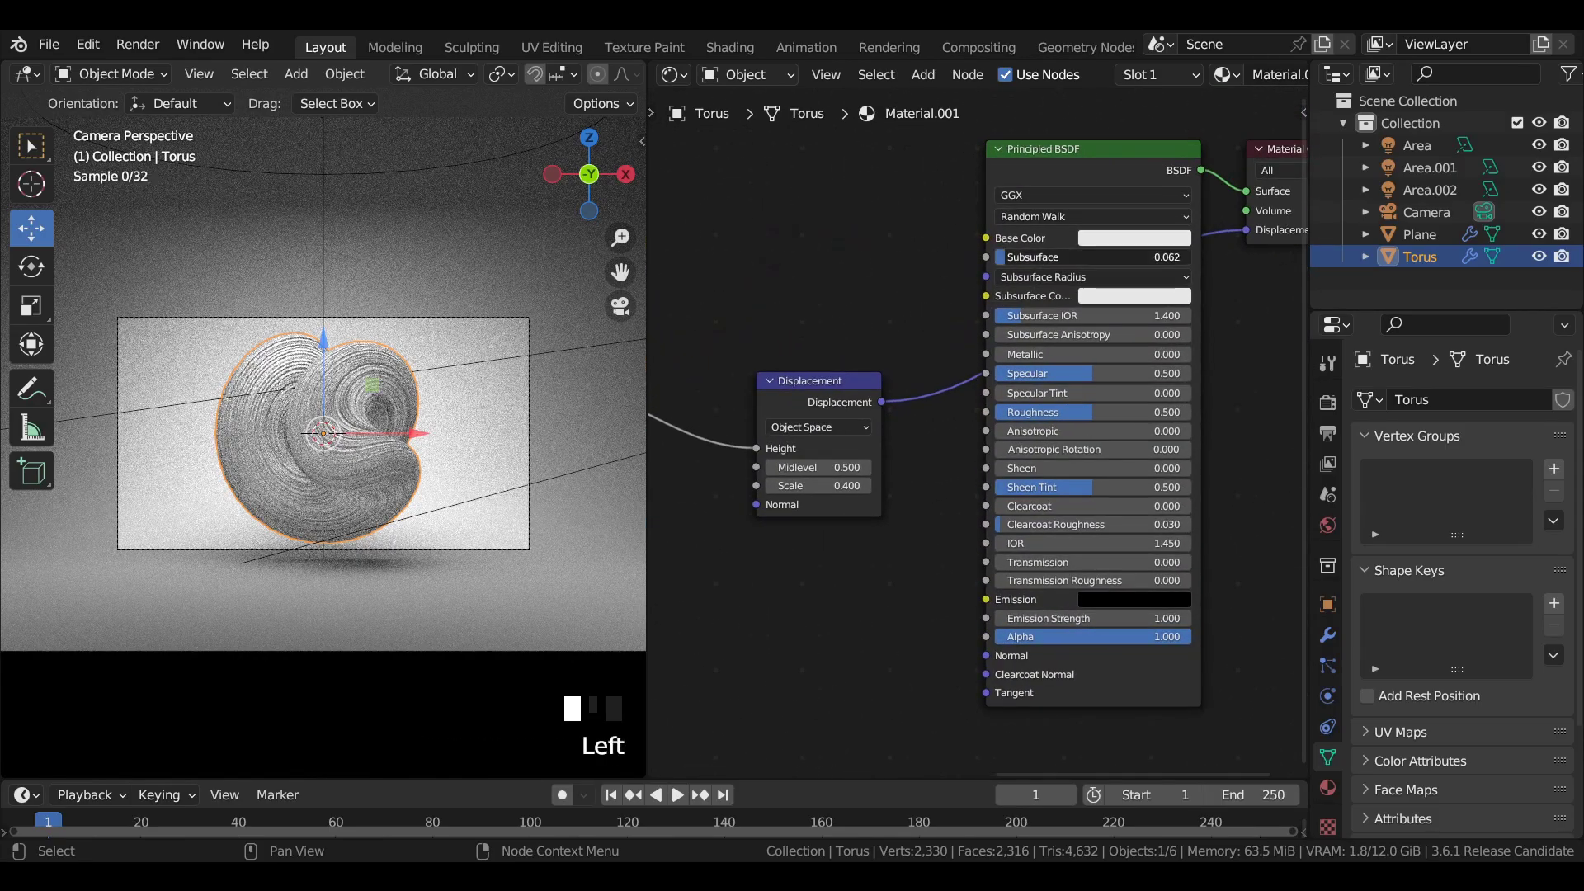
{"action": "scroll", "coordinate": [538, 80], "scroll_direction": "down", "scroll_amount": 5}
{"action": "left_click", "coordinate": [548, 75]}
{"action": "left_click", "coordinate": [597, 74]}
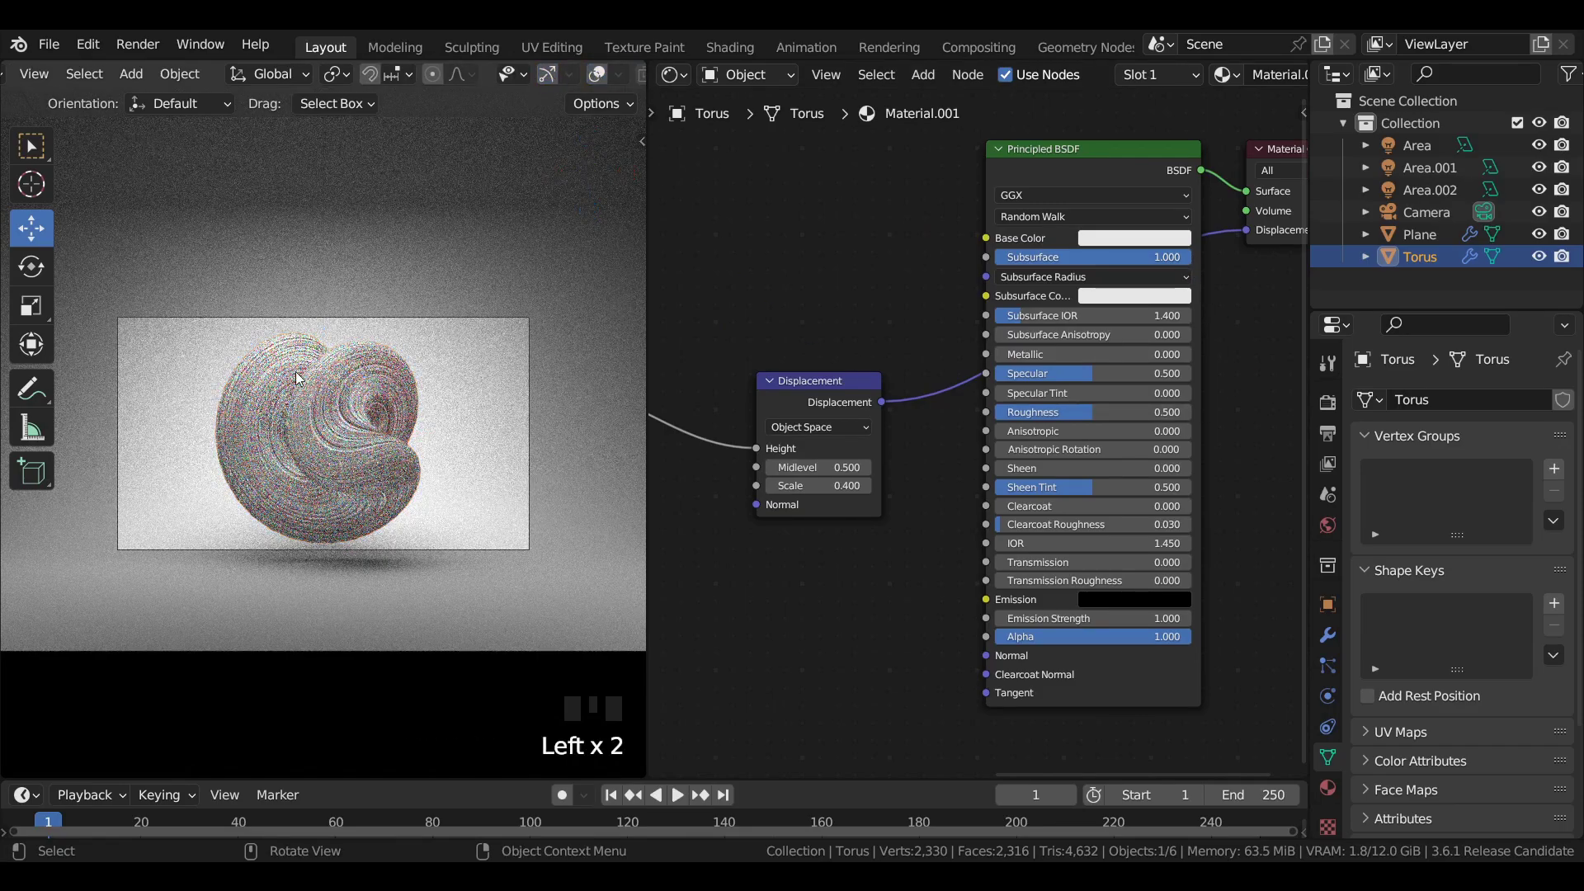
- Raise Specular to 1.000, save, and set the first Subsurface Radius to 3.200
{"action": "scroll", "coordinate": [435, 294], "scroll_direction": "up", "scroll_amount": 5}
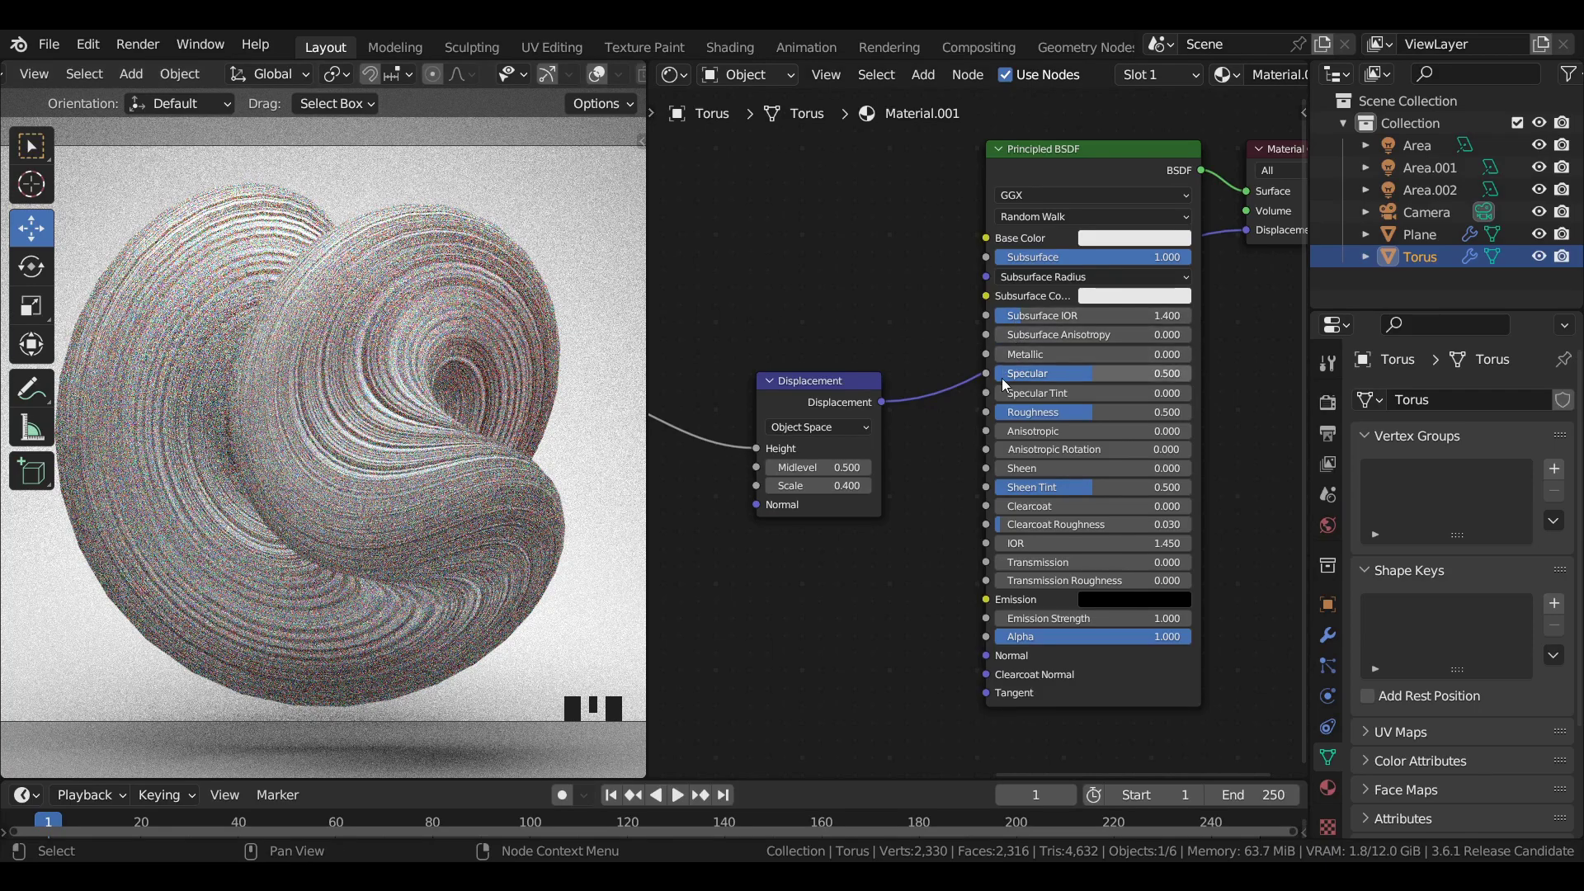
{"action": "left_click_drag", "start_coordinate": [1093, 373], "coordinate": [1194, 379]}
{"action": "key", "text": "ctrl+s"}
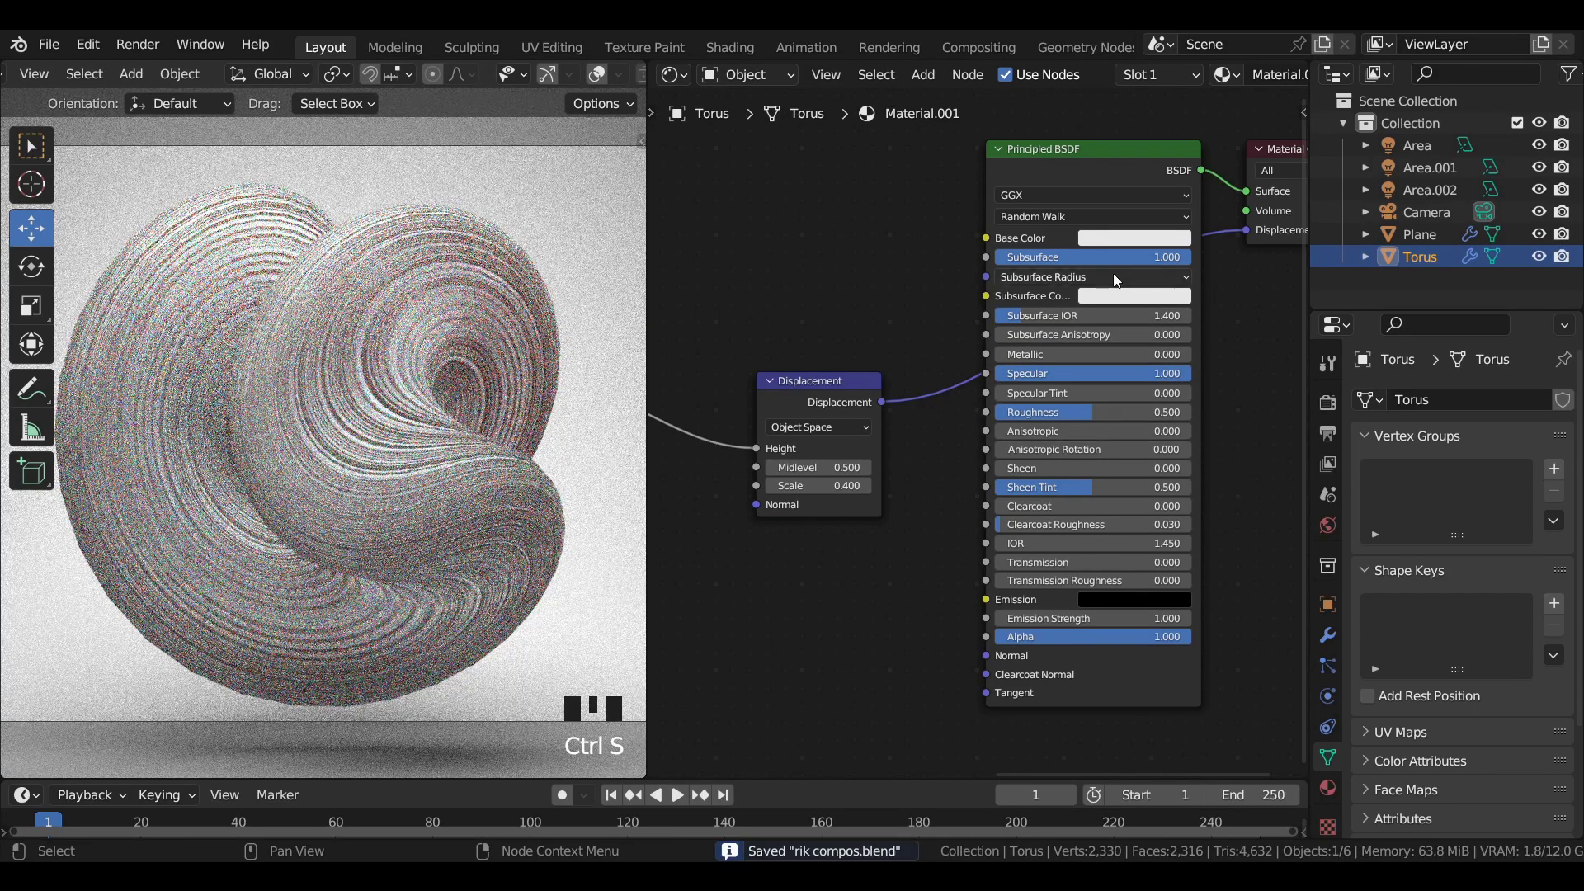
{"action": "left_click", "coordinate": [1112, 276]}
{"action": "mouse_move", "coordinate": [1058, 295]}
{"action": "left_mouse_down"}
{"action": "mouse_move", "coordinate": [1452, 297]}
{"action": "mouse_move", "coordinate": [1064, 298]}
{"action": "left_mouse_up"}
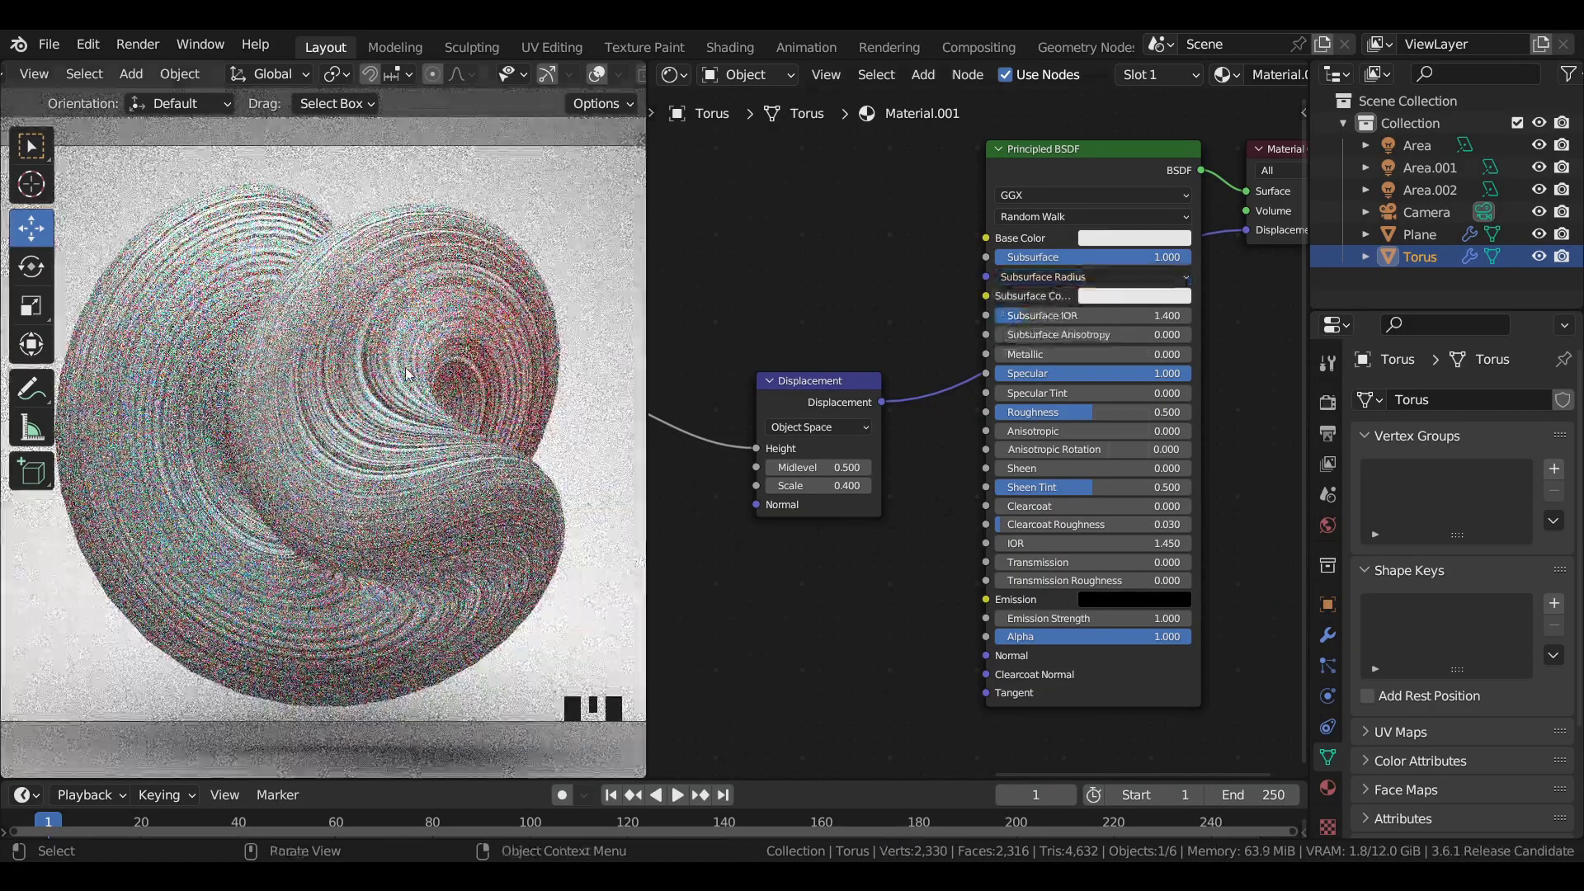
- Save the file again and pan the node view
{"action": "key", "text": "ctrl+s"}
{"action": "middle_click_drag", "start_coordinate": [926, 486], "coordinate": [973, 345]}
{"action": "middle_click_drag", "start_coordinate": [899, 507], "coordinate": [922, 470]}
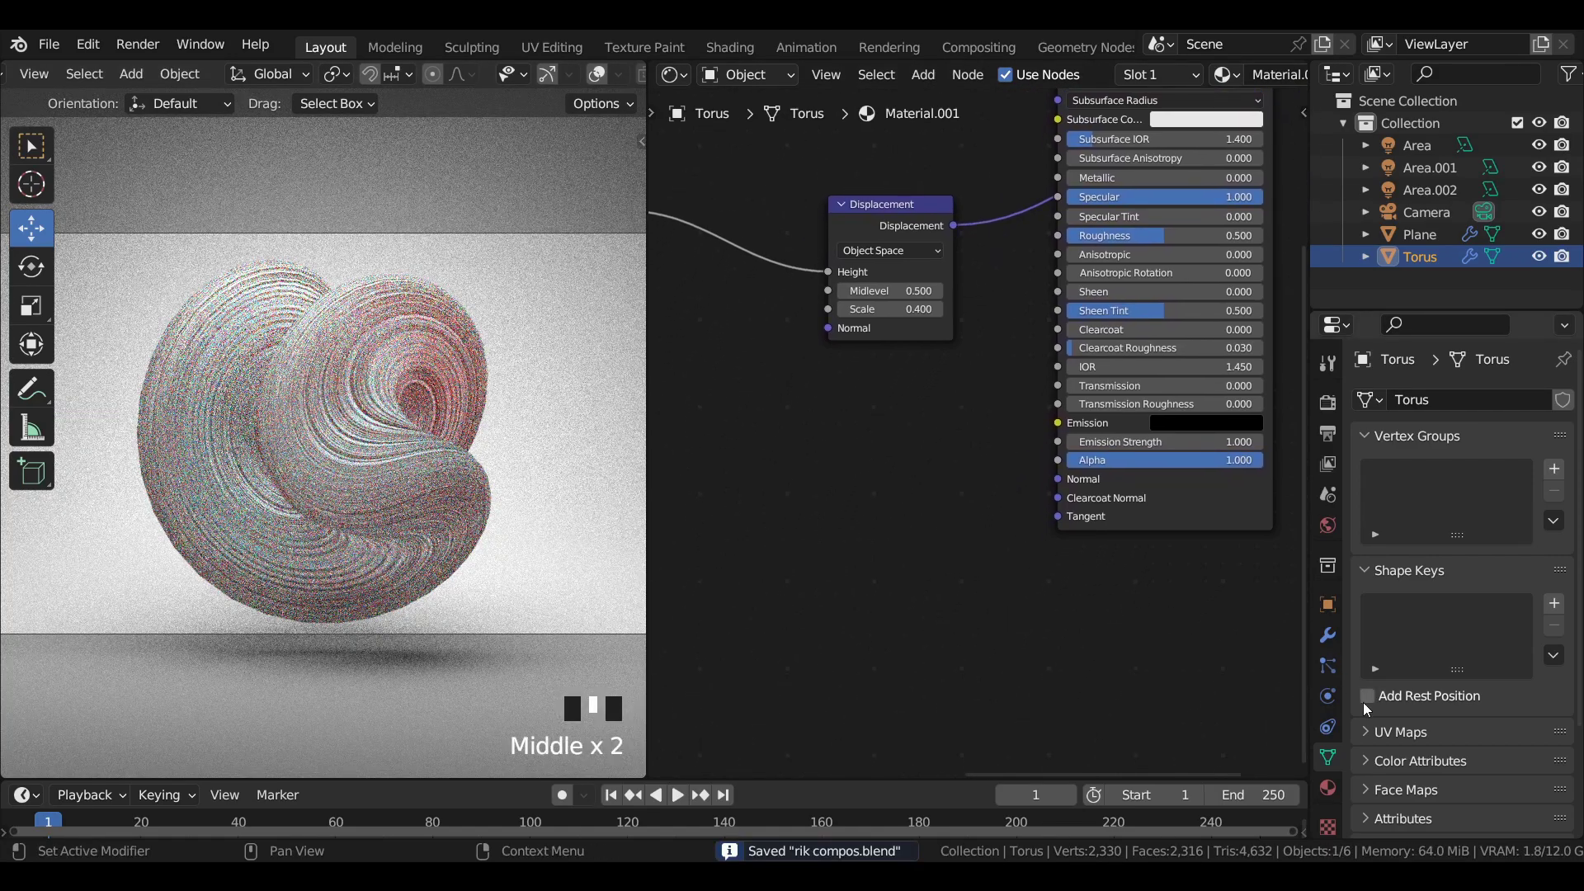
- Switch the material's surface displacement method from Bump Only to Displacement Only
{"action": "left_click", "coordinate": [1327, 788]}
{"action": "scroll", "coordinate": [1427, 574], "scroll_direction": "down", "scroll_amount": 20}
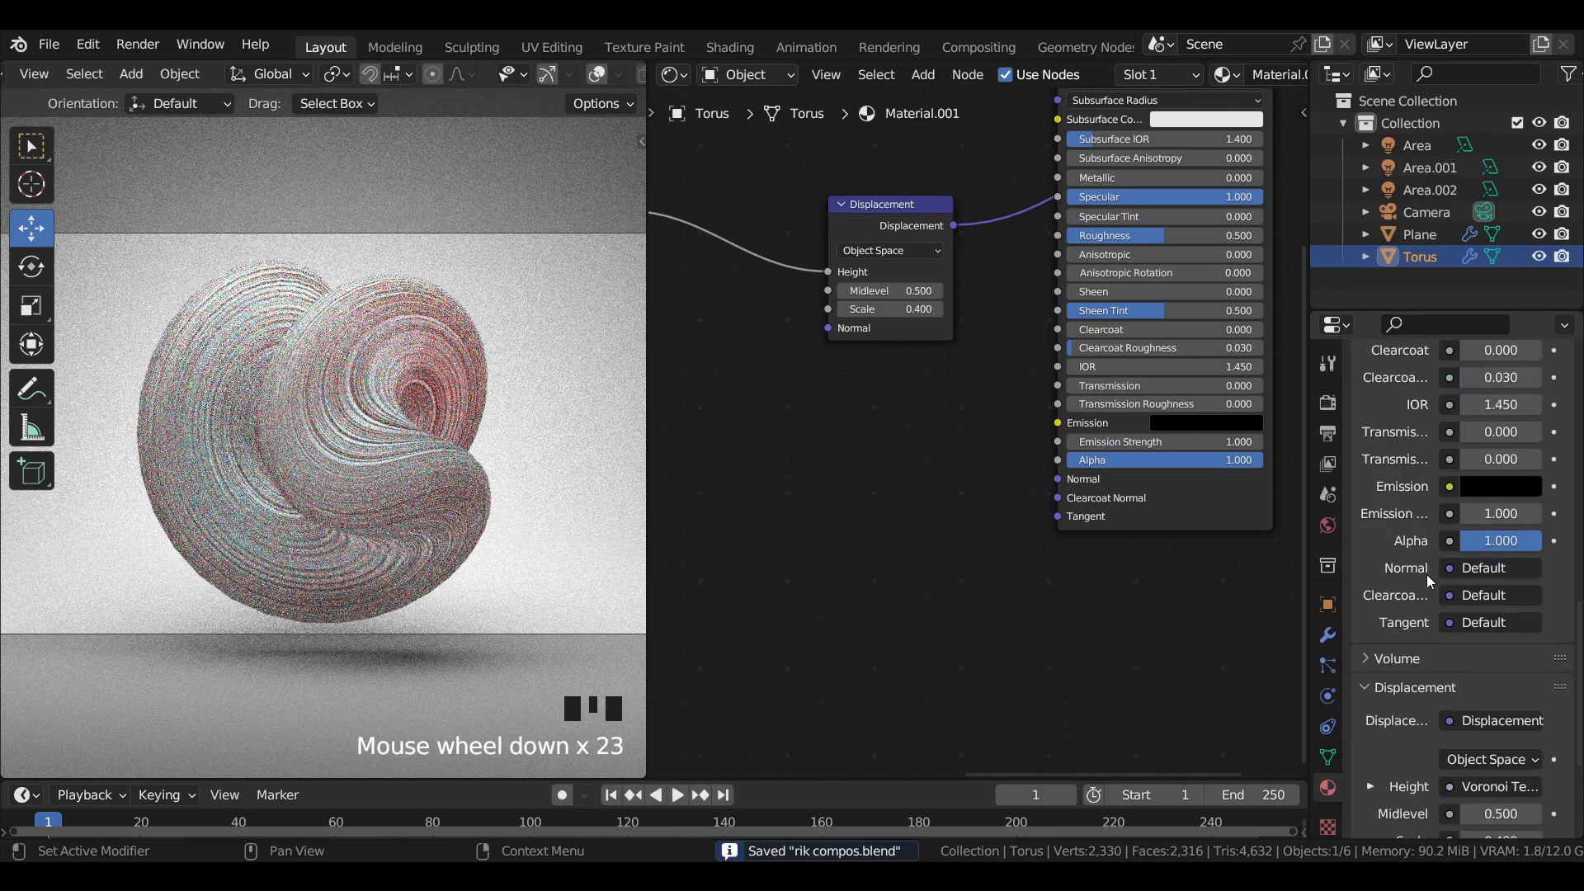
{"action": "left_click", "coordinate": [1397, 708]}
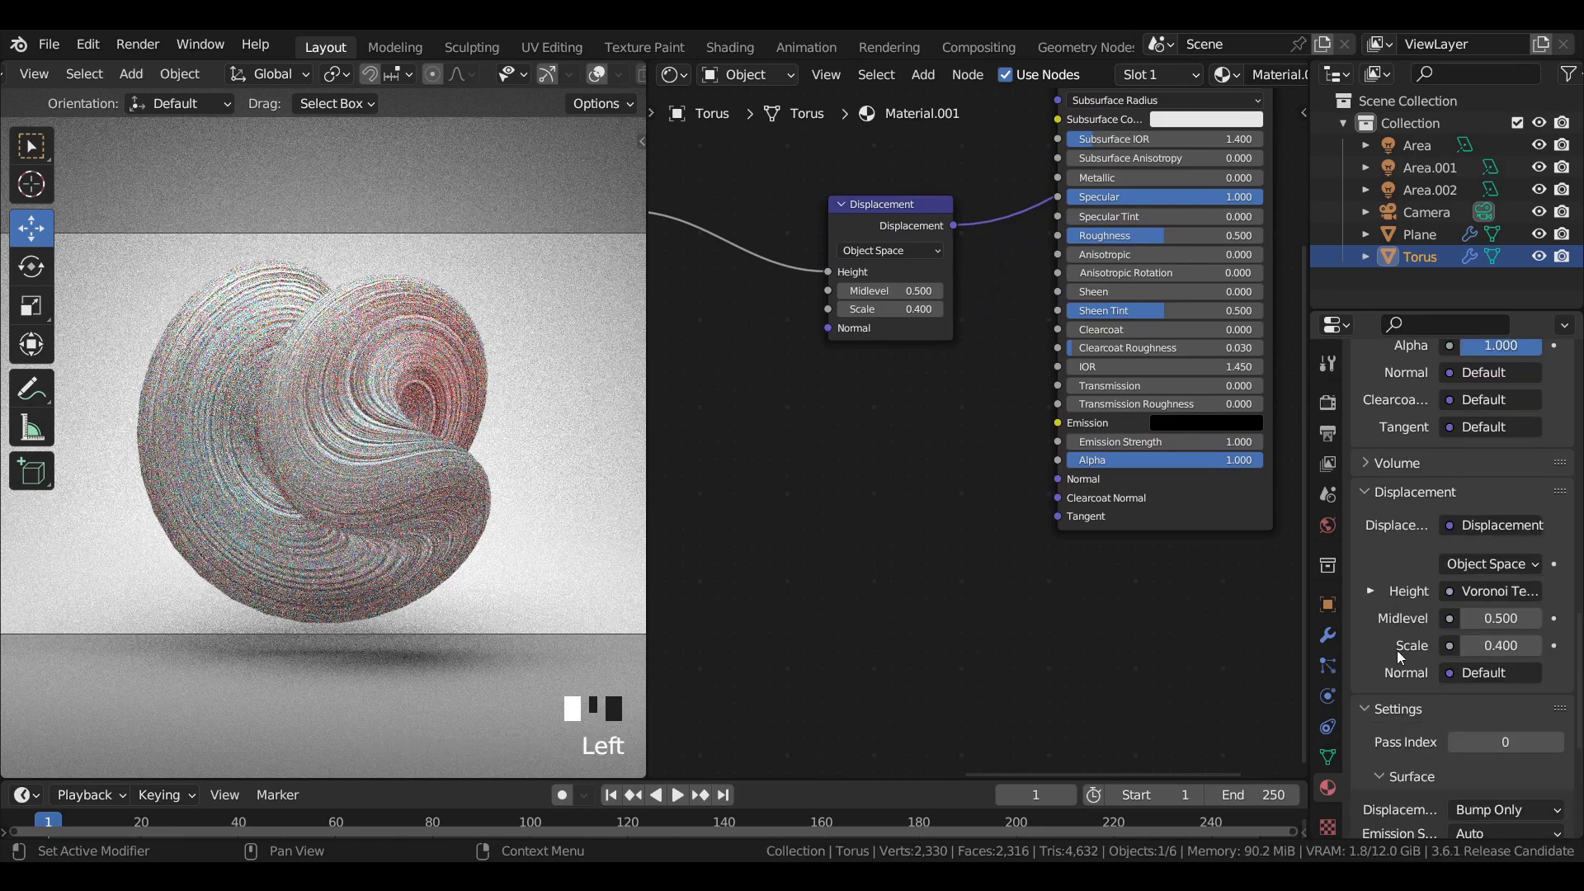
{"action": "scroll", "coordinate": [1397, 649], "scroll_direction": "down", "scroll_amount": 6}
{"action": "left_click", "coordinate": [1493, 611]}
{"action": "left_click", "coordinate": [1489, 660]}
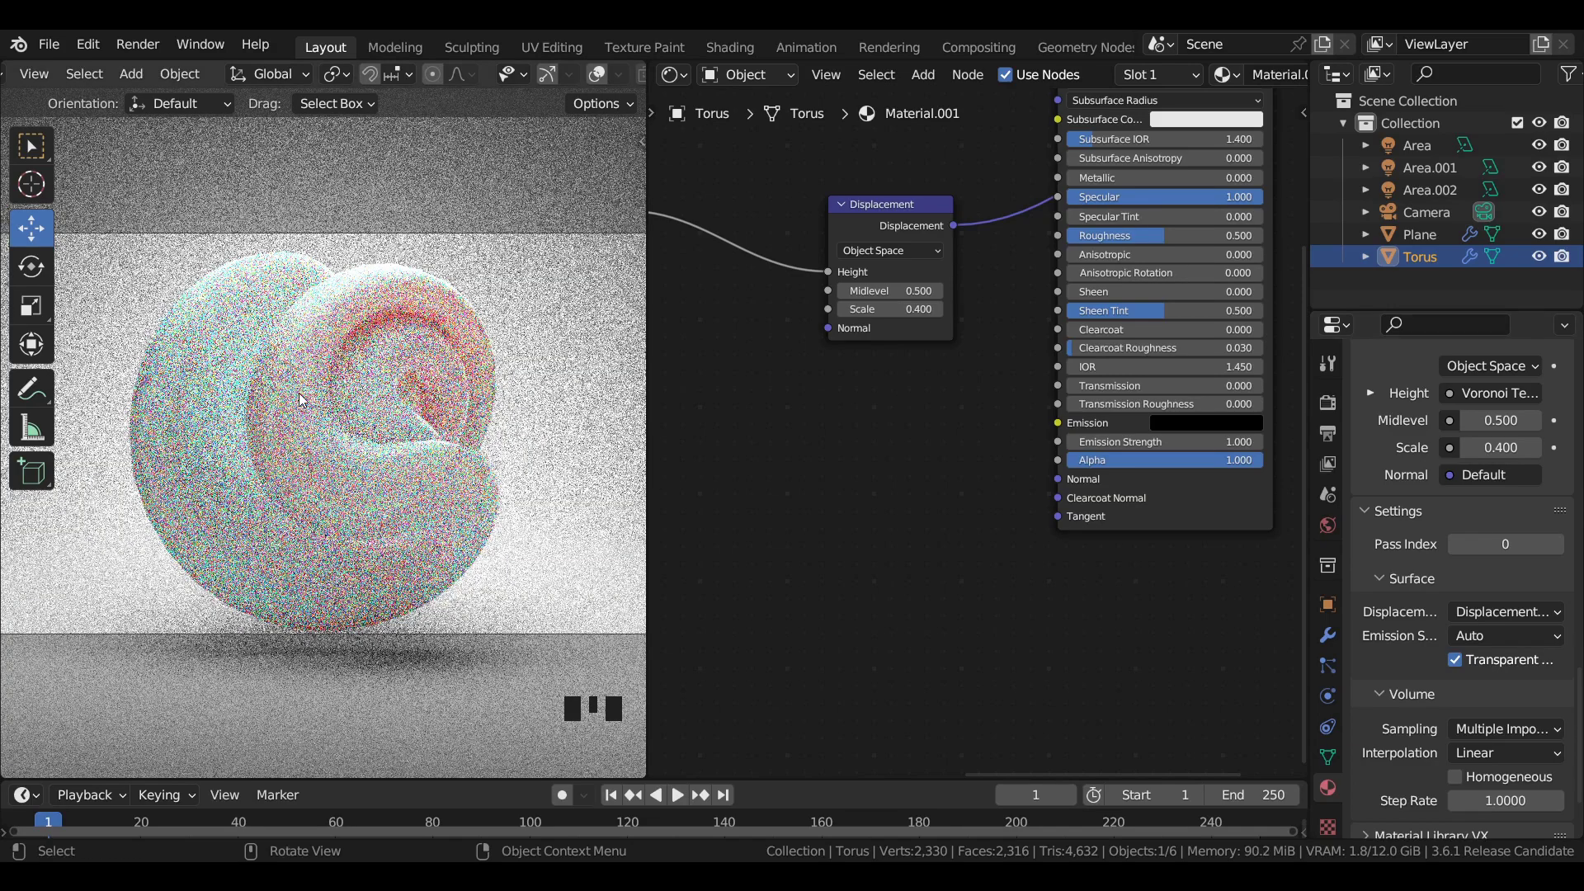
{"action": "middle_click_drag", "start_coordinate": [929, 434], "coordinate": [930, 442]}
- Link Voronoi Distance into Subsurface Color and add a Color Ramp node
{"action": "scroll", "coordinate": [918, 435], "scroll_direction": "down", "scroll_amount": 1}
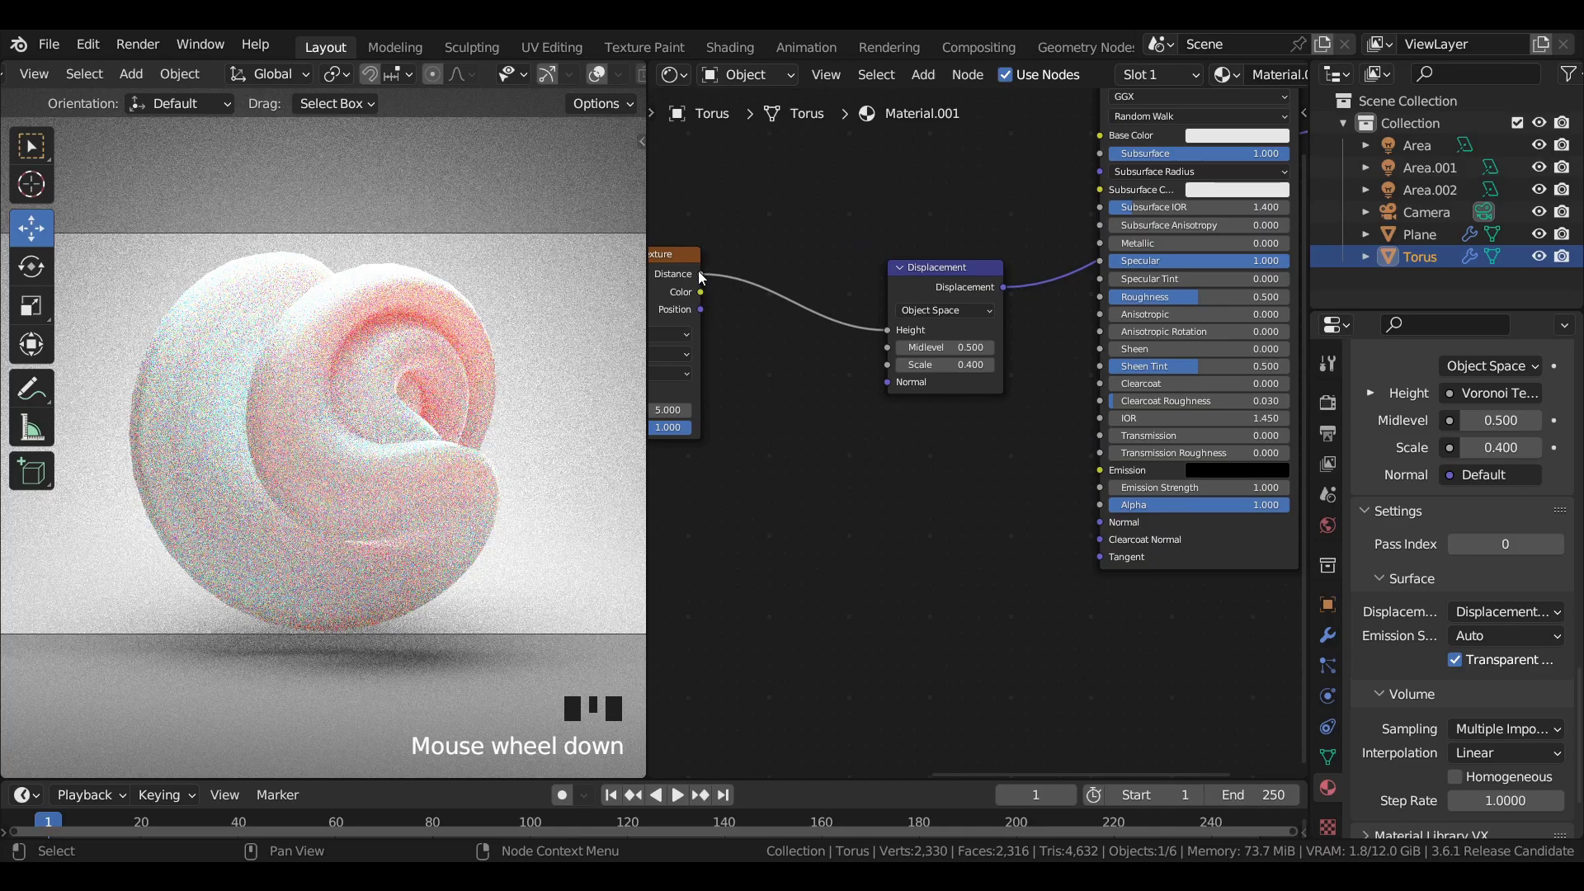
{"action": "left_click_drag", "start_coordinate": [702, 278], "coordinate": [1099, 198]}
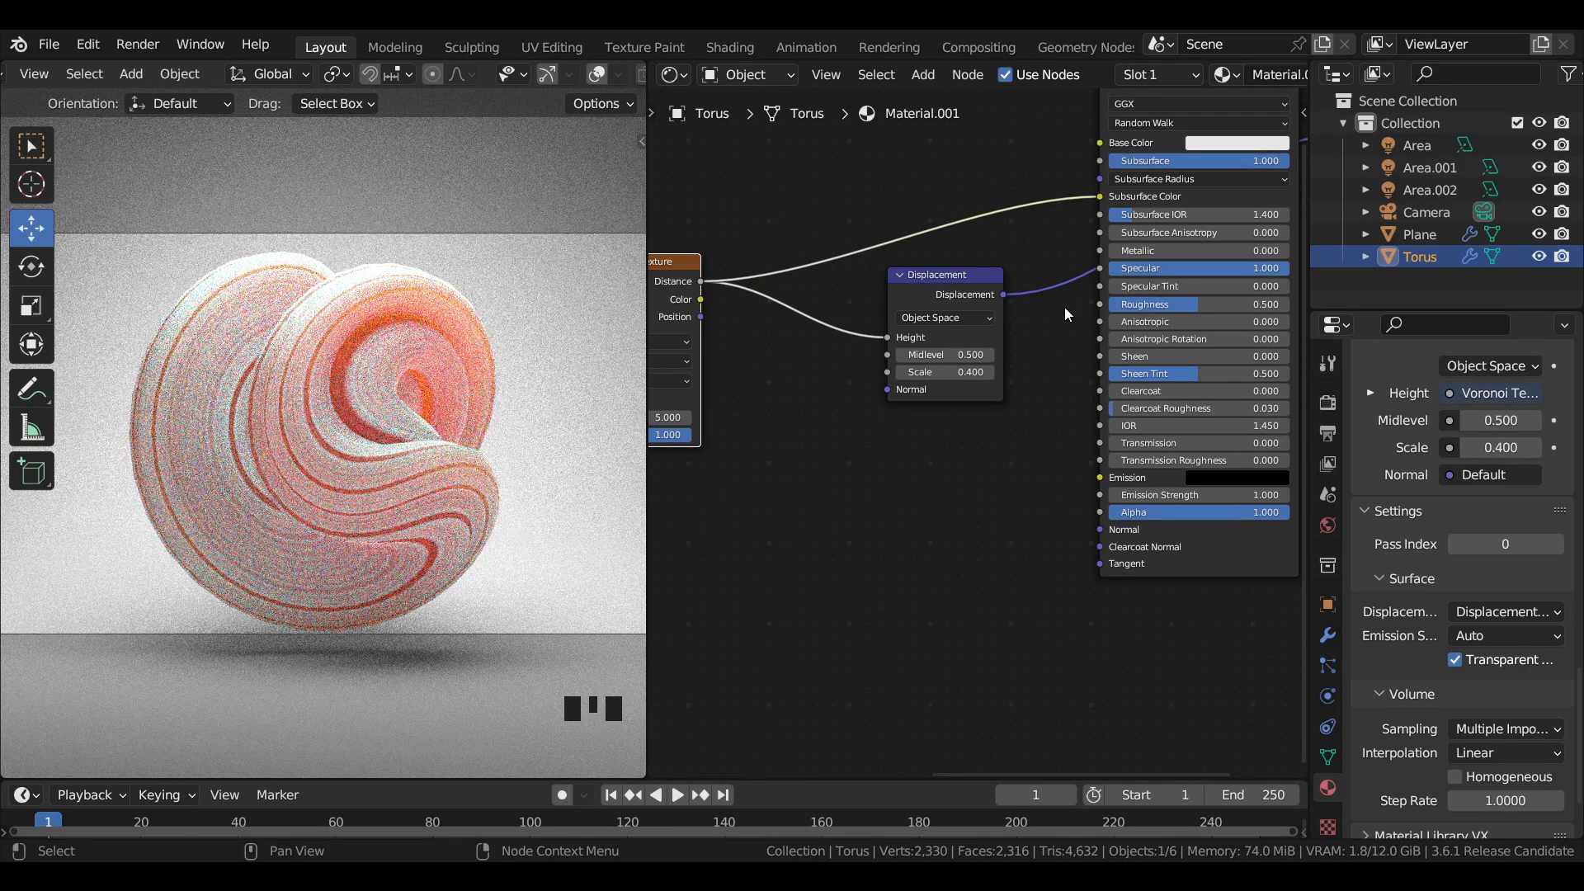
{"action": "key", "text": "shift+a"}
{"action": "left_click", "coordinate": [858, 438]}
{"action": "type", "text": "col"}
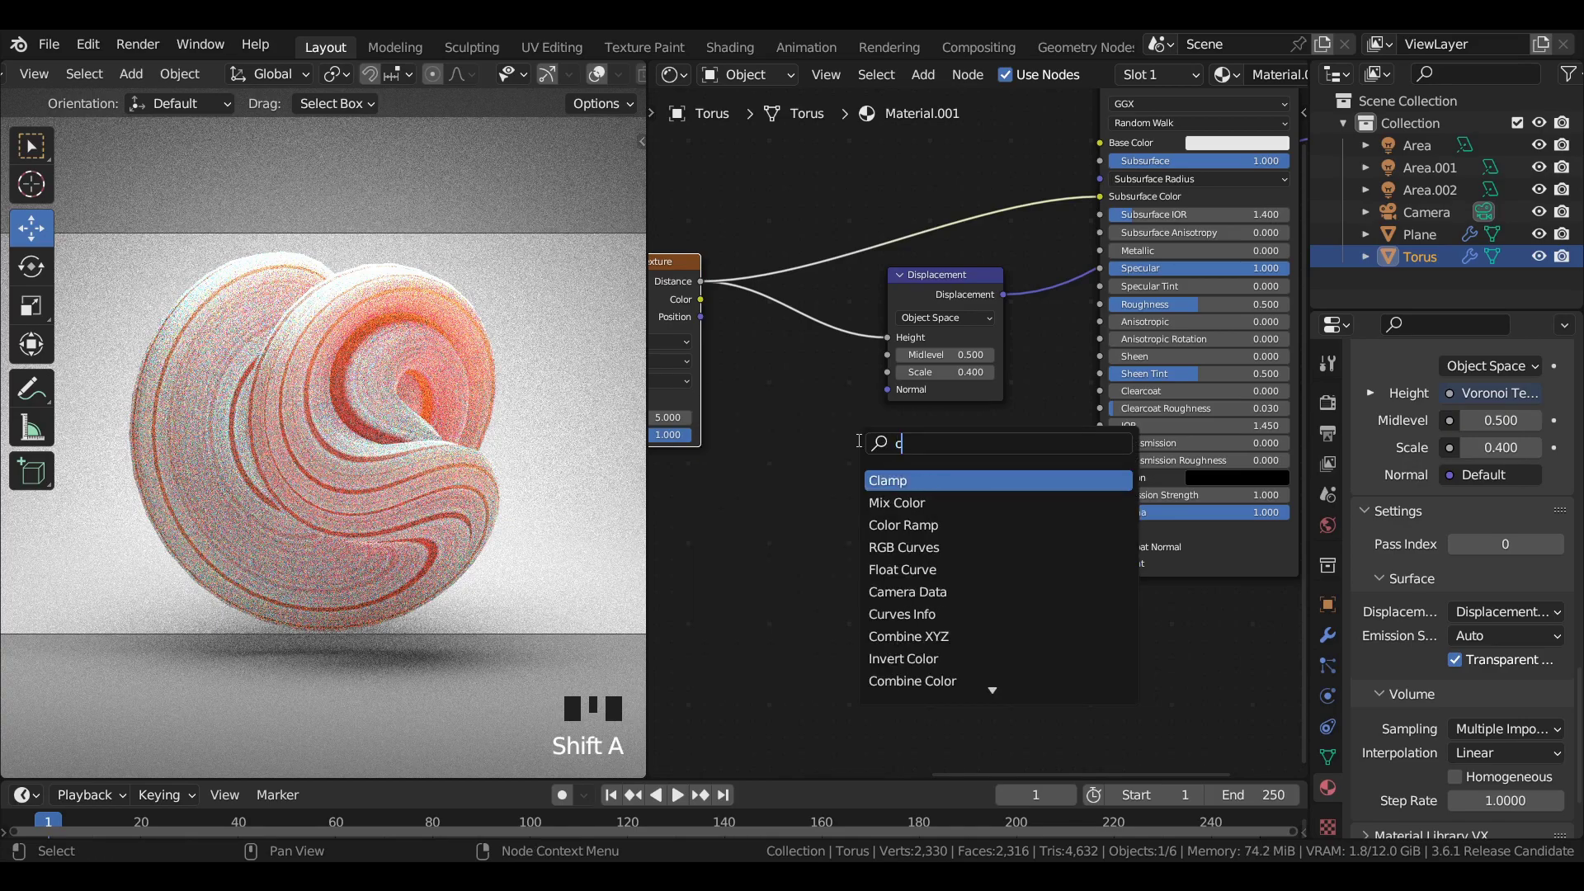
{"action": "left_click", "coordinate": [961, 498]}
{"action": "left_click", "coordinate": [808, 493]}
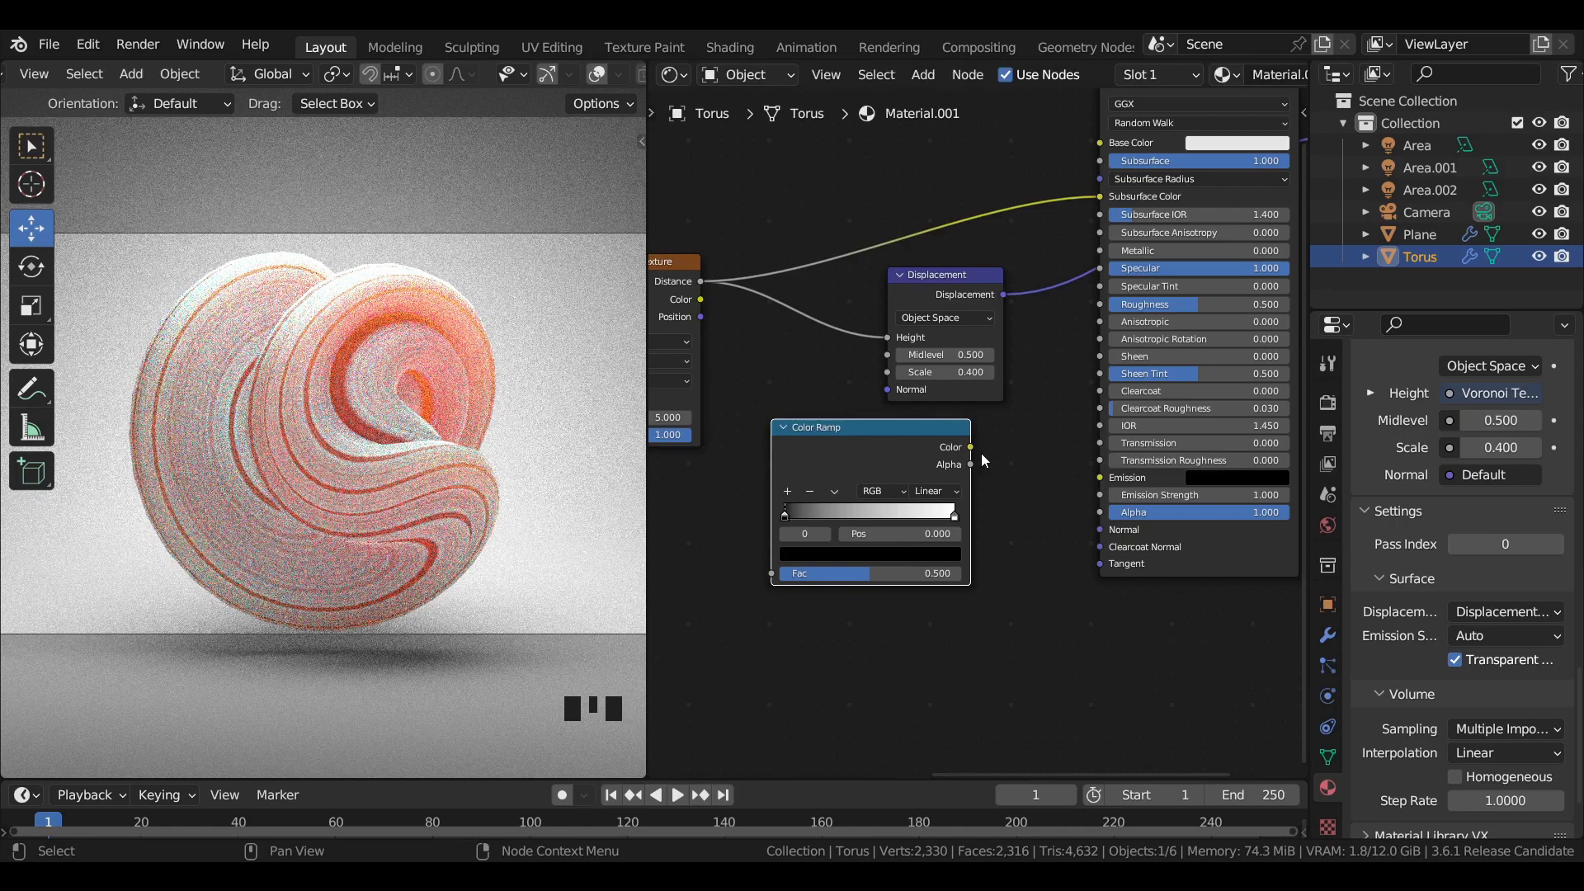
- Make the ramp constant, move the white stop to 0.752, and add stops at 0.528 and 0.618
{"action": "left_click", "coordinate": [984, 456]}
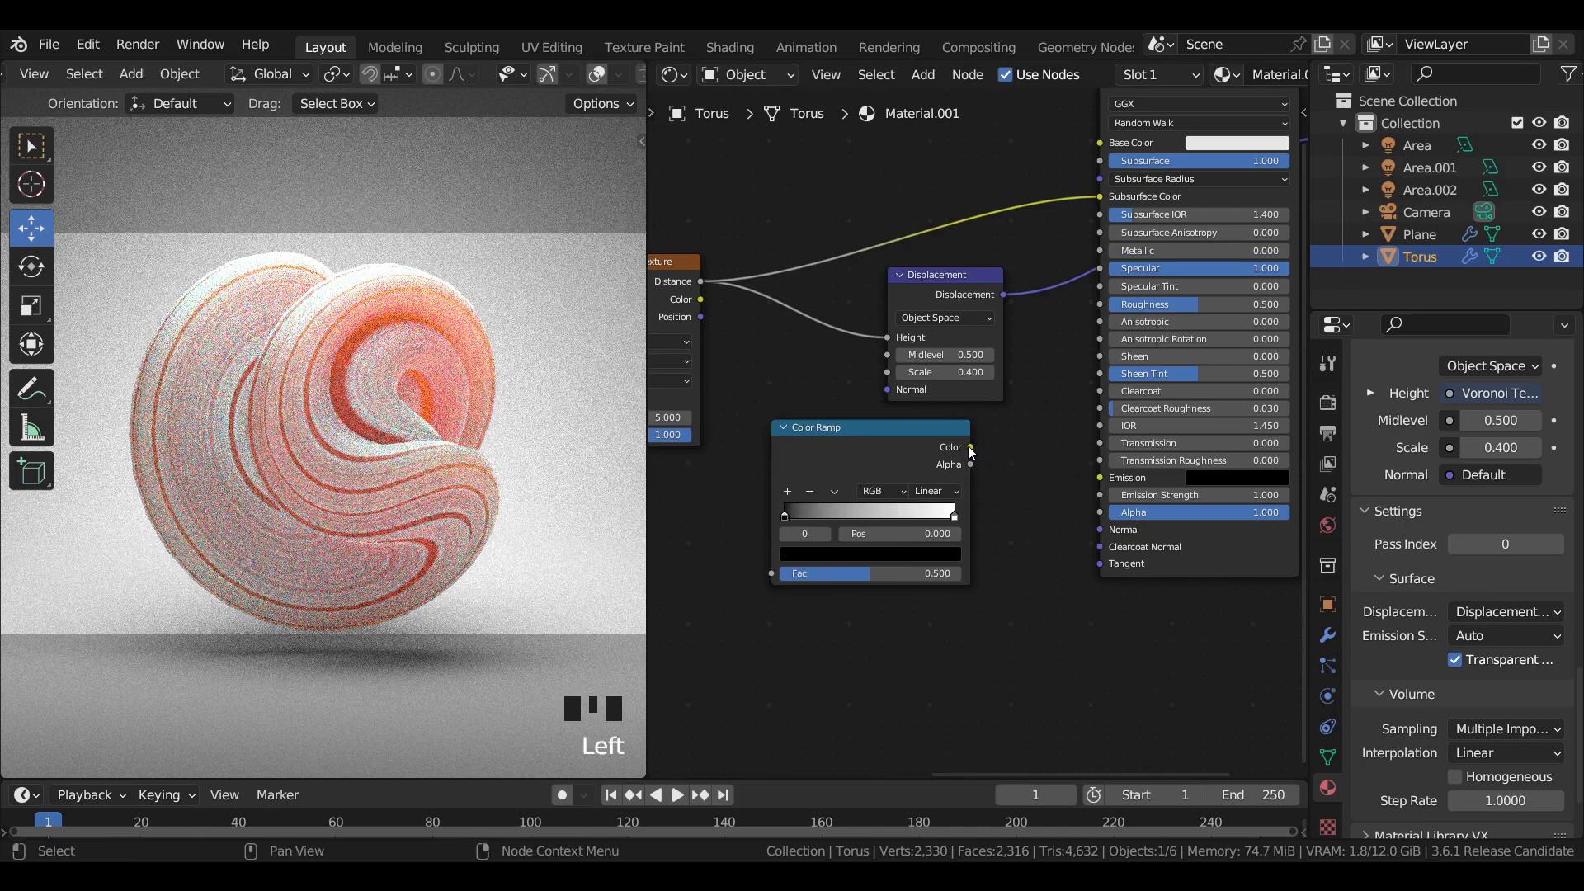
{"action": "left_click", "coordinate": [937, 491]}
{"action": "left_click", "coordinate": [948, 577]}
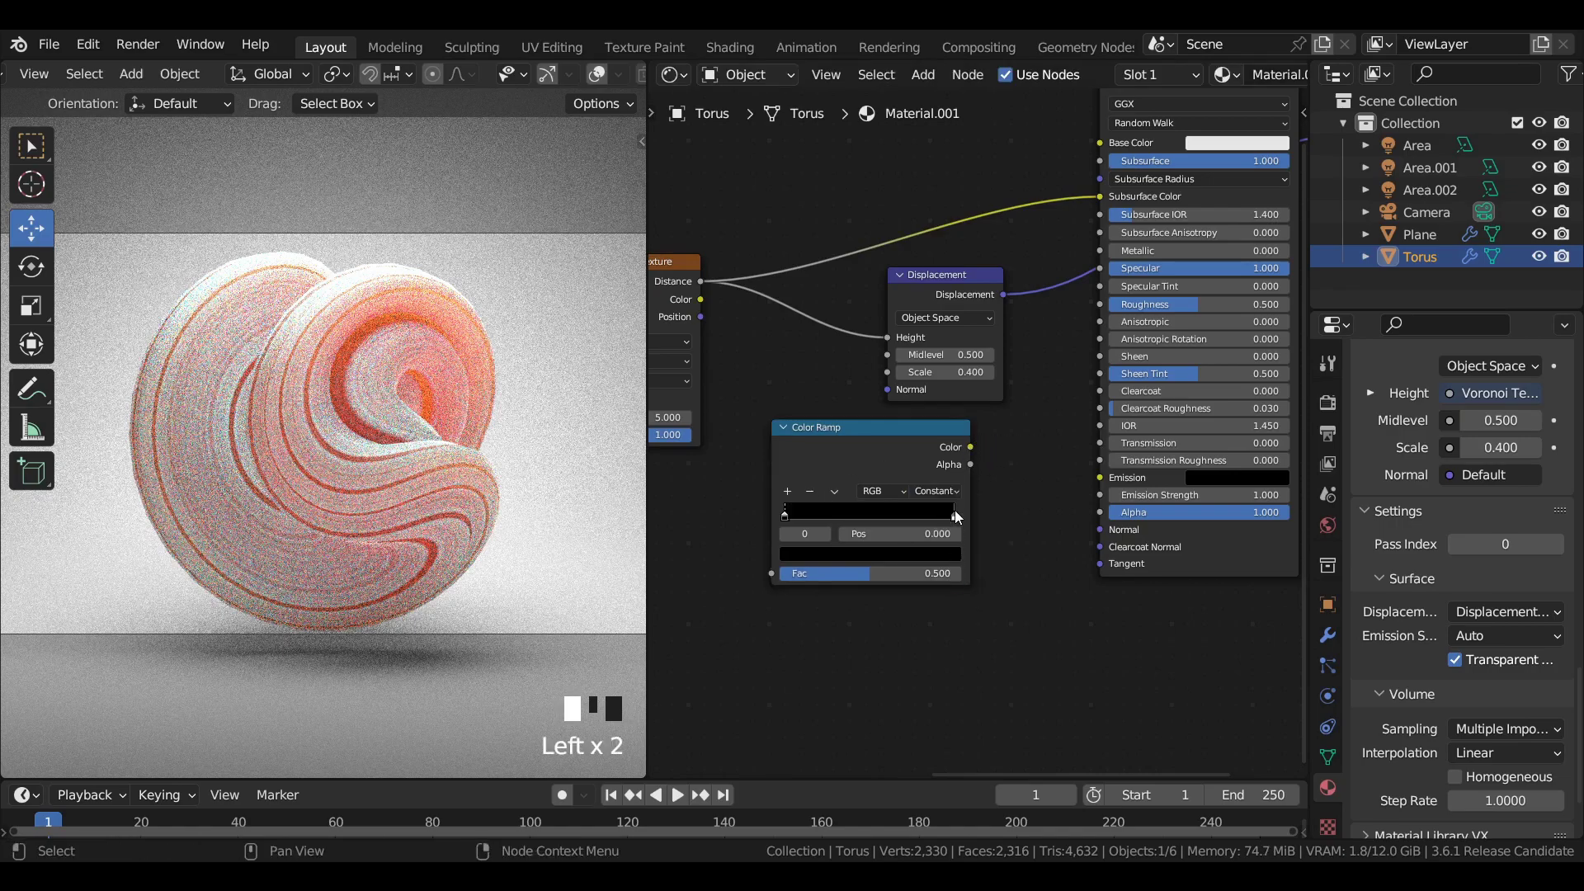
{"action": "left_click_drag", "start_coordinate": [954, 513], "coordinate": [862, 509]}
{"action": "left_click", "coordinate": [787, 491]}
{"action": "left_click", "coordinate": [787, 492]}
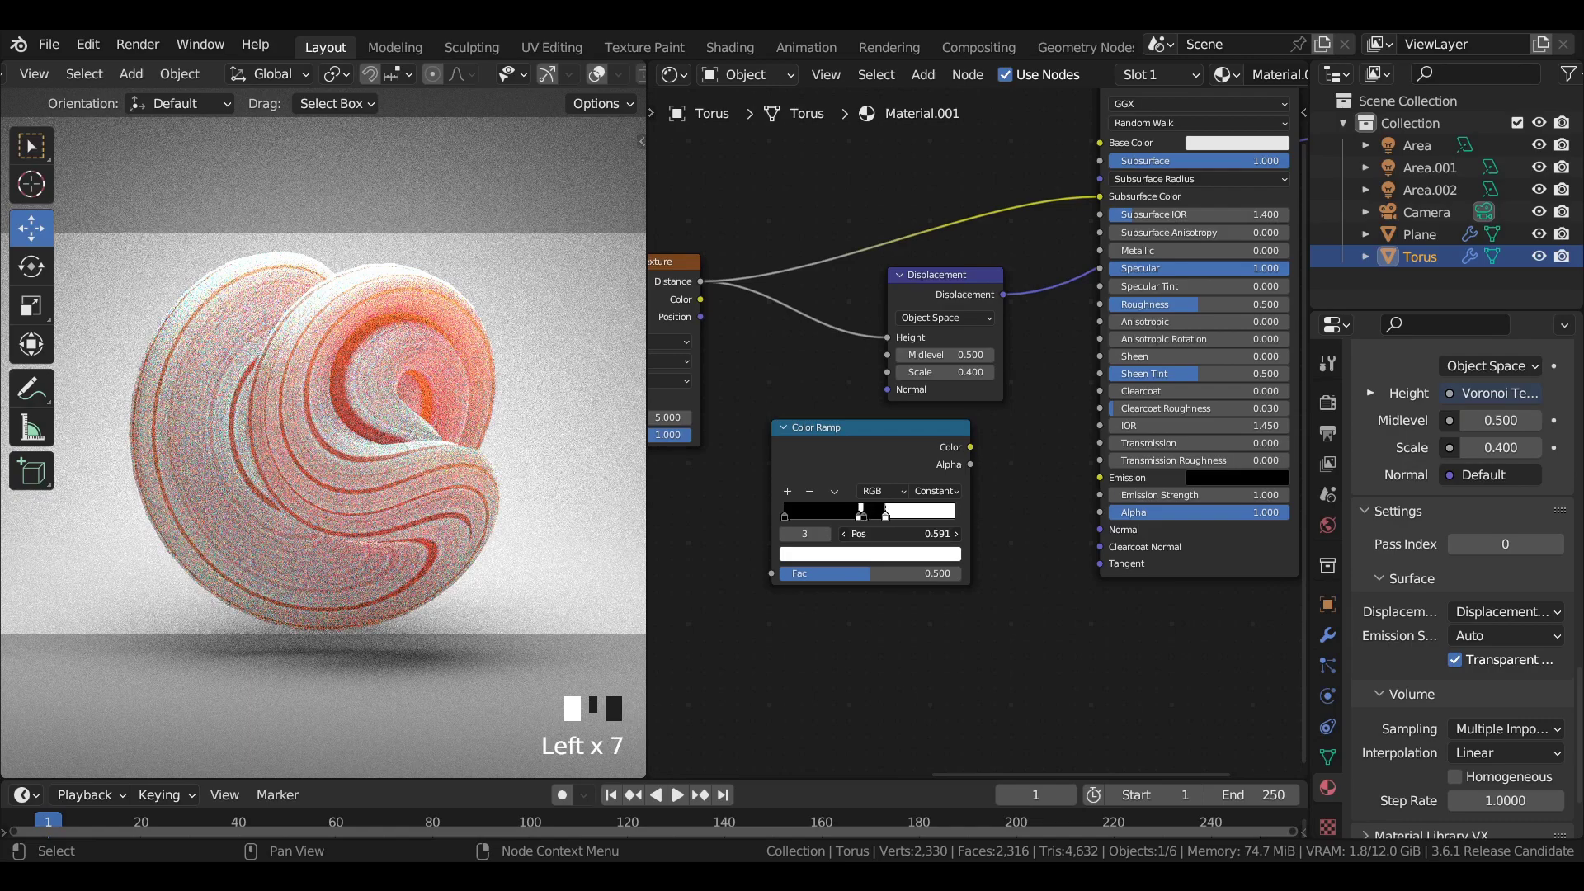
{"action": "left_click", "coordinate": [787, 493]}
{"action": "left_click", "coordinate": [787, 493]}
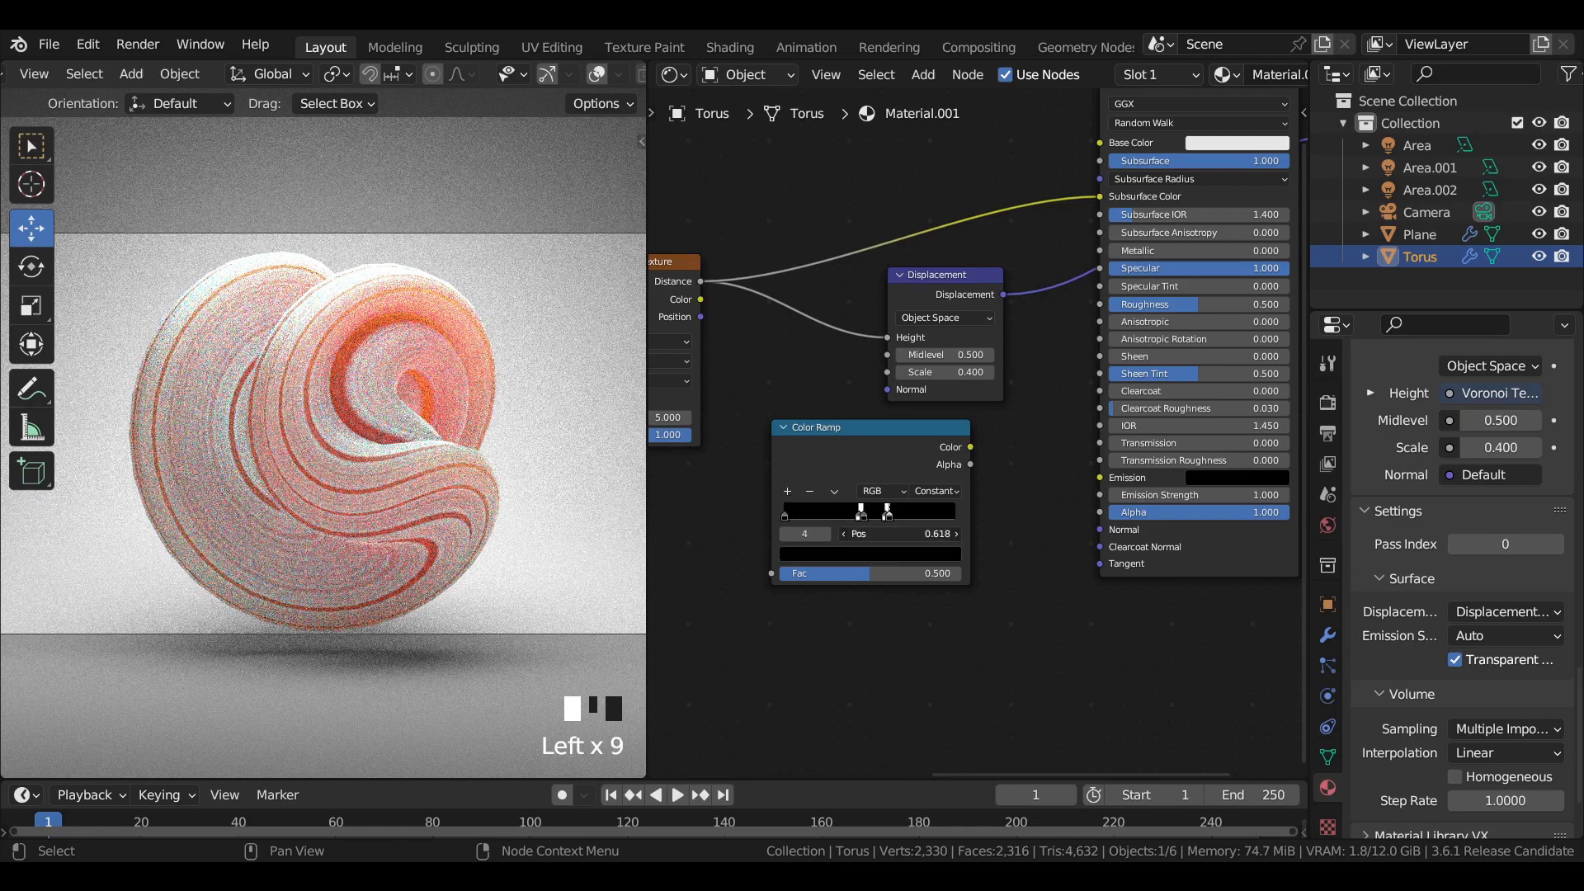
- Colour the 0.438 ramp stop cyan and the 0.591 stop orange
{"action": "left_click", "coordinate": [858, 518]}
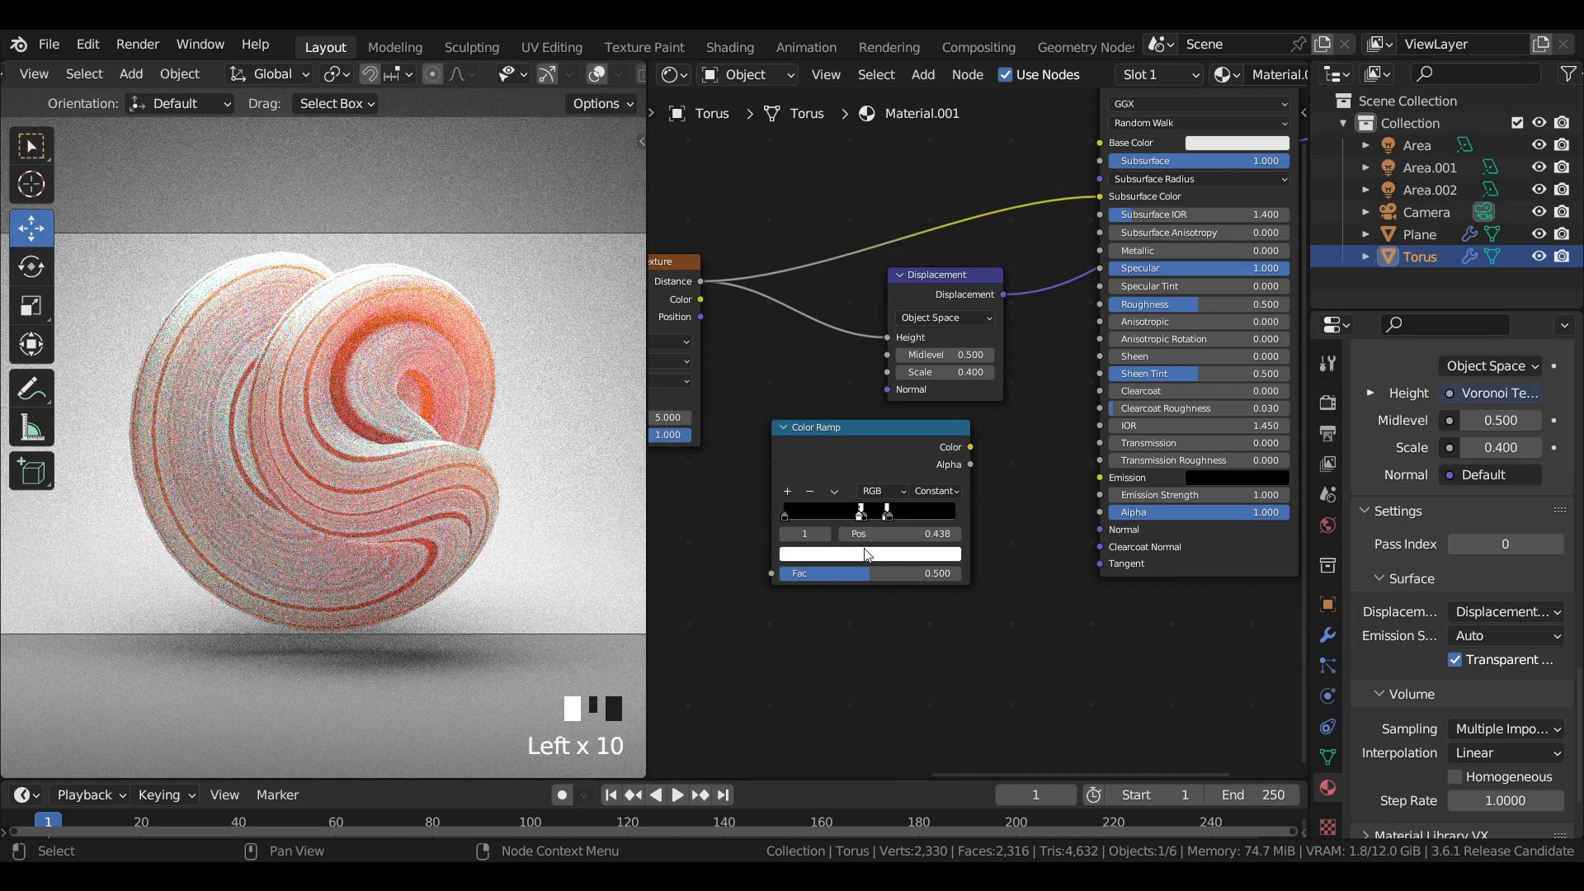
{"action": "left_click", "coordinate": [868, 554]}
{"action": "left_click", "coordinate": [843, 330]}
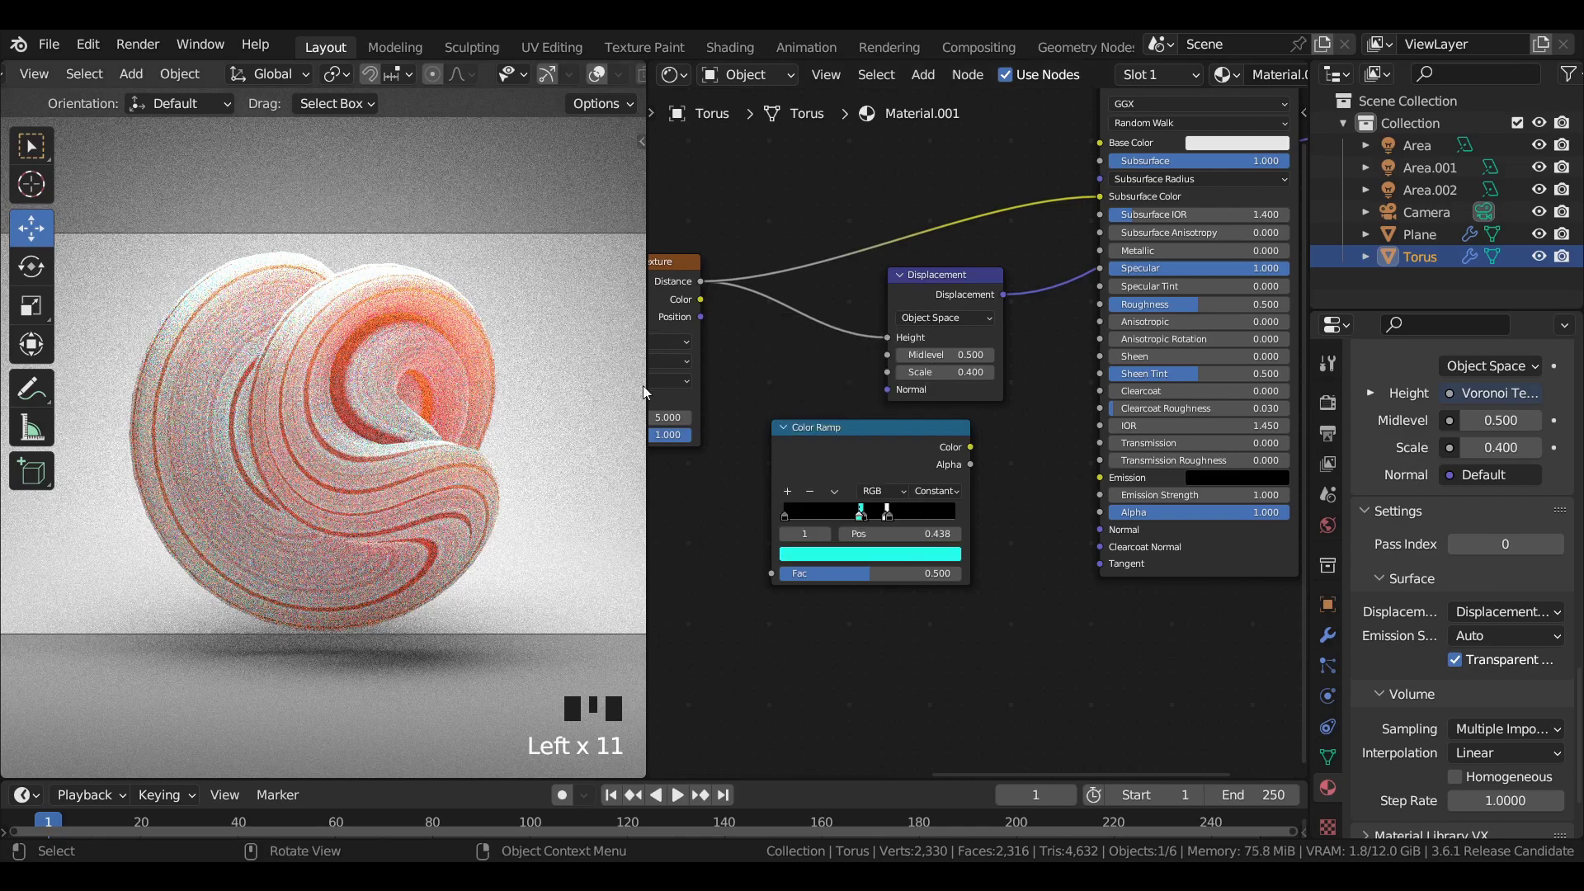
{"action": "left_click", "coordinate": [887, 513]}
{"action": "left_click", "coordinate": [871, 555]}
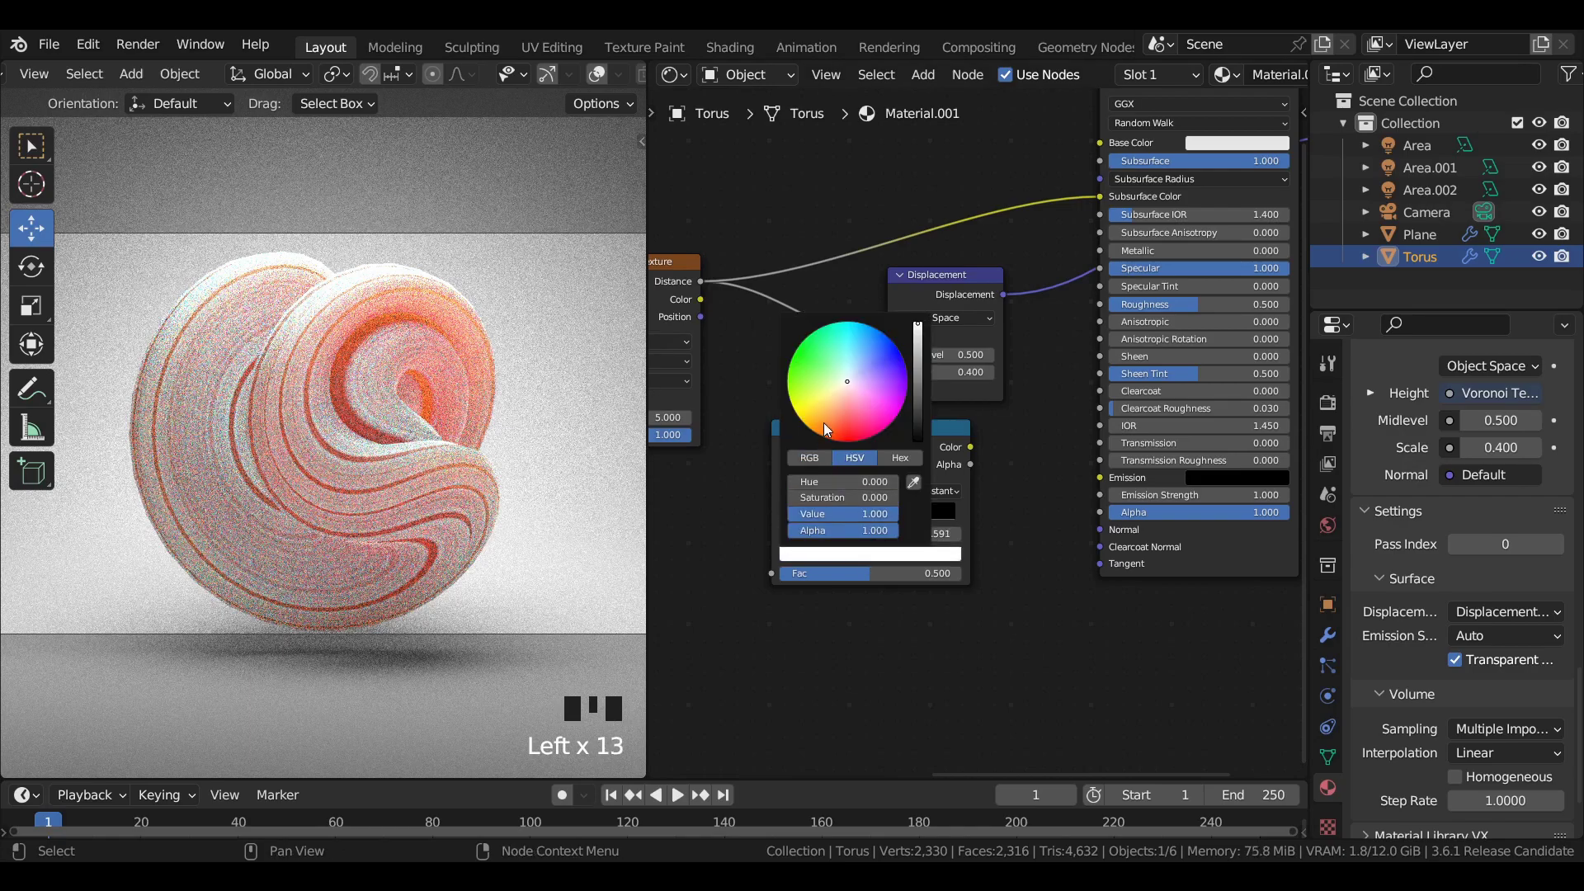
{"action": "left_click_drag", "start_coordinate": [823, 422], "coordinate": [831, 415]}
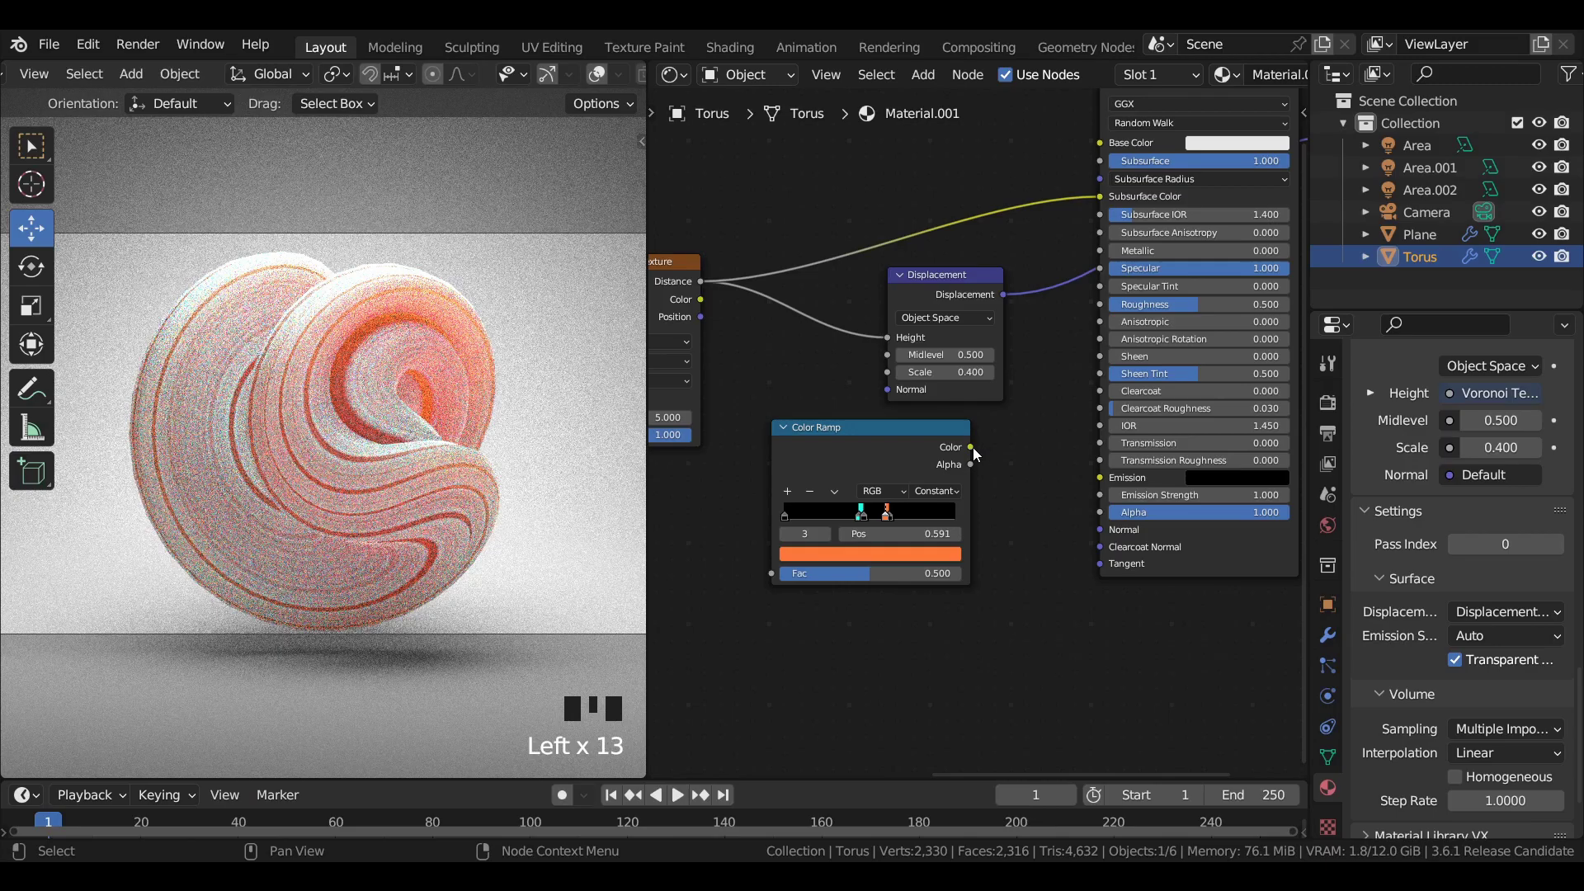
- Feed ramp Color into Emission, drive the ramp from Voronoi Distance, and recolour a stop blue
{"action": "left_click_drag", "start_coordinate": [972, 447], "coordinate": [1099, 478]}
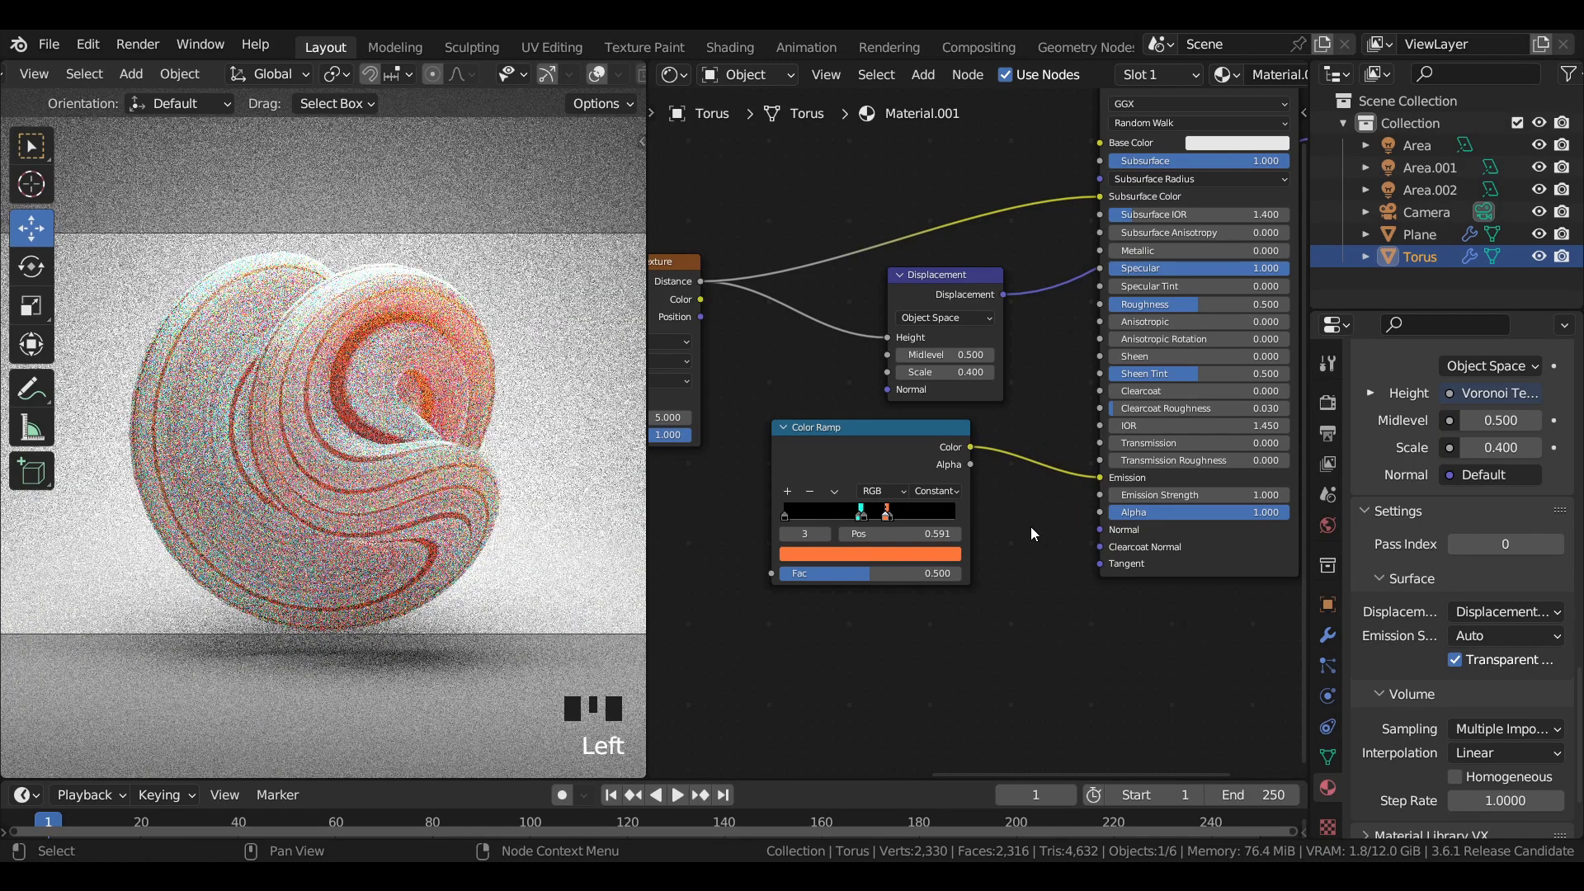
{"action": "left_click_drag", "start_coordinate": [700, 281], "coordinate": [804, 572]}
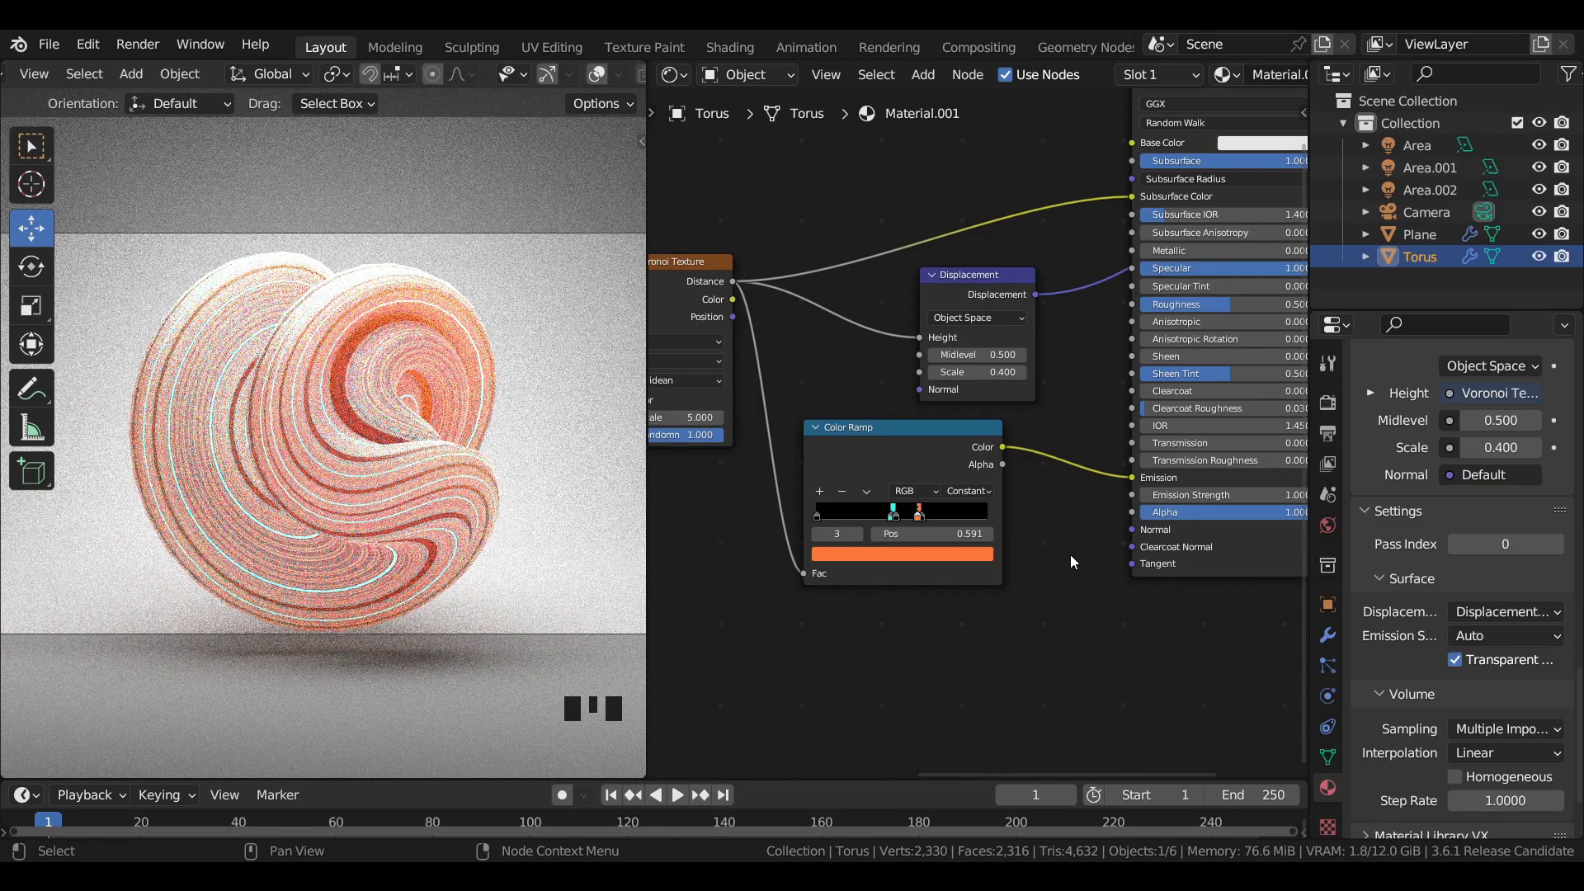
{"action": "scroll", "coordinate": [1071, 555], "scroll_direction": "up", "scroll_amount": 4}
{"action": "left_click", "coordinate": [897, 535]}
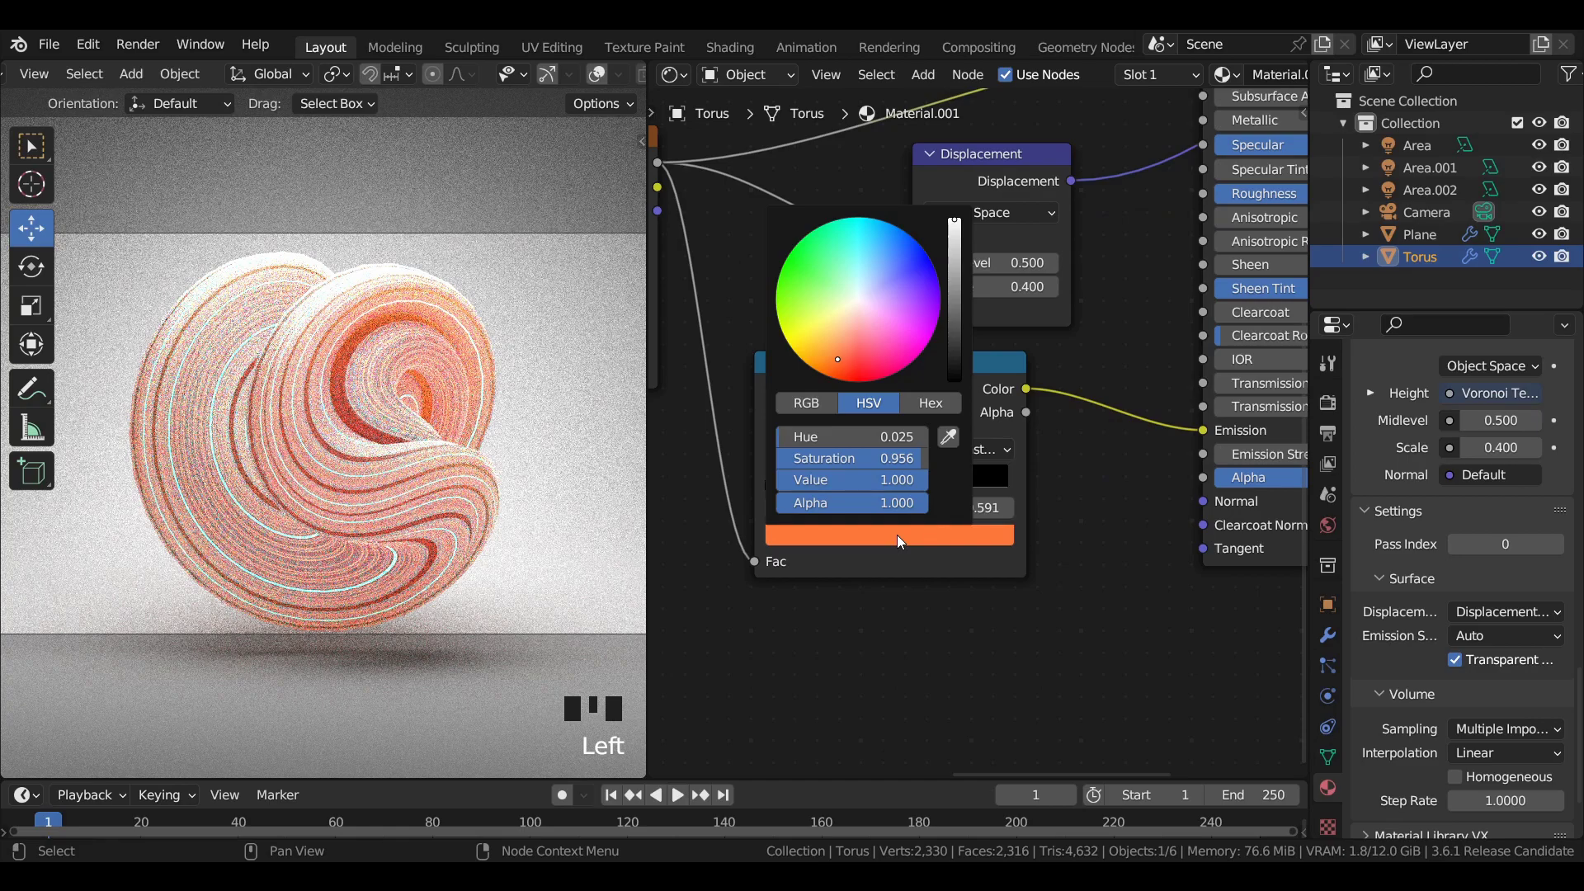
{"action": "left_click", "coordinate": [896, 239]}
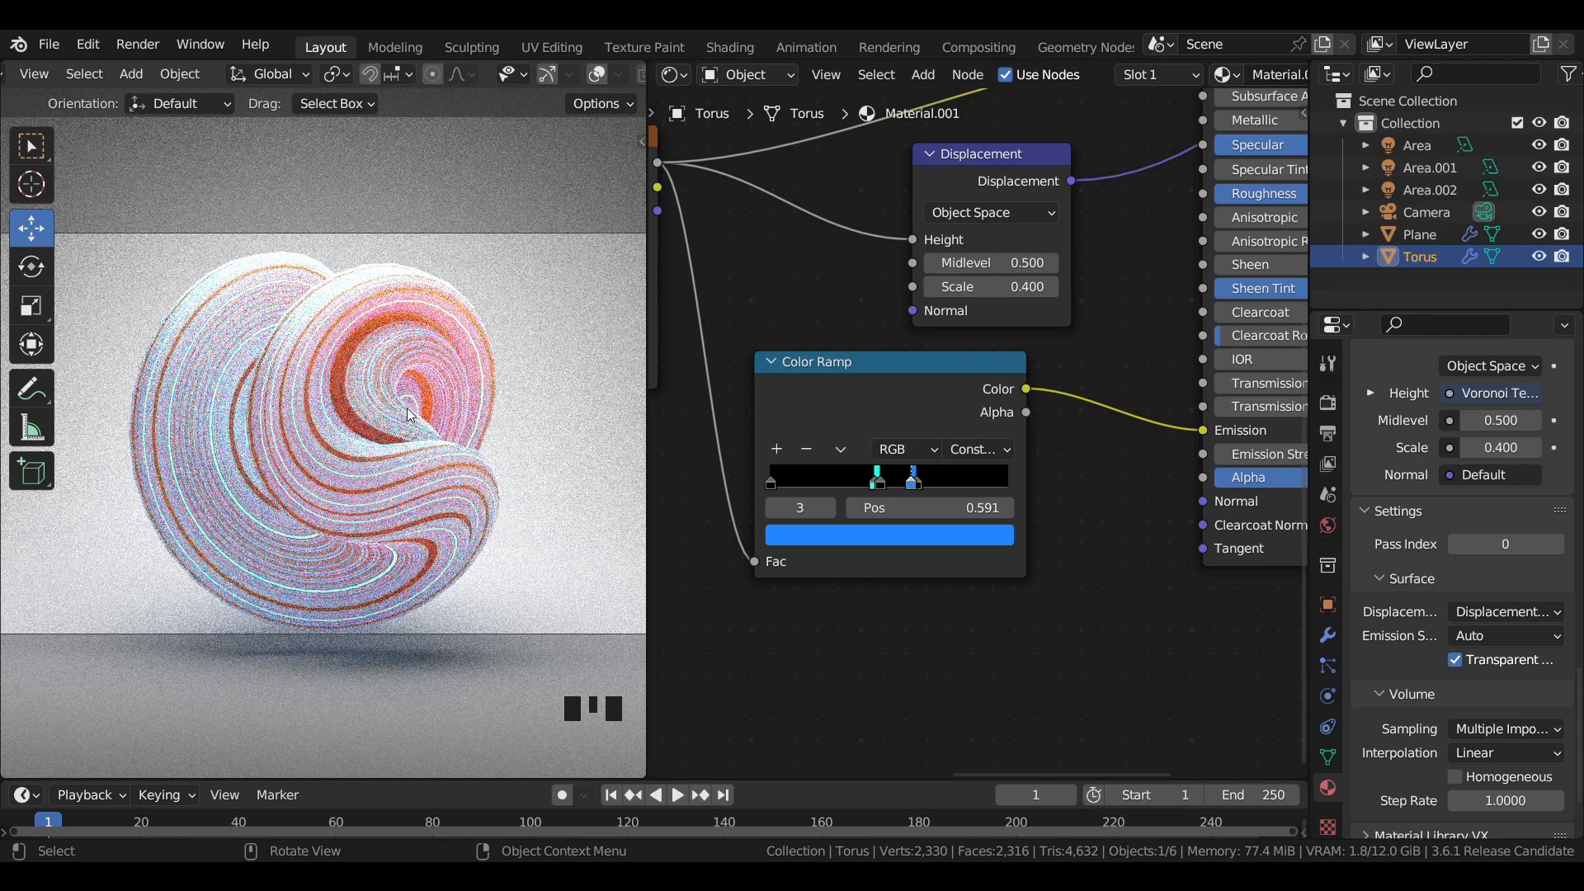
- Give the backdrop Plane a new Material.002 with Metallic 1.000 and Specular 1.000
{"action": "scroll", "coordinate": [463, 384], "scroll_direction": "down", "scroll_amount": 2}
{"action": "left_click", "coordinate": [465, 381]}
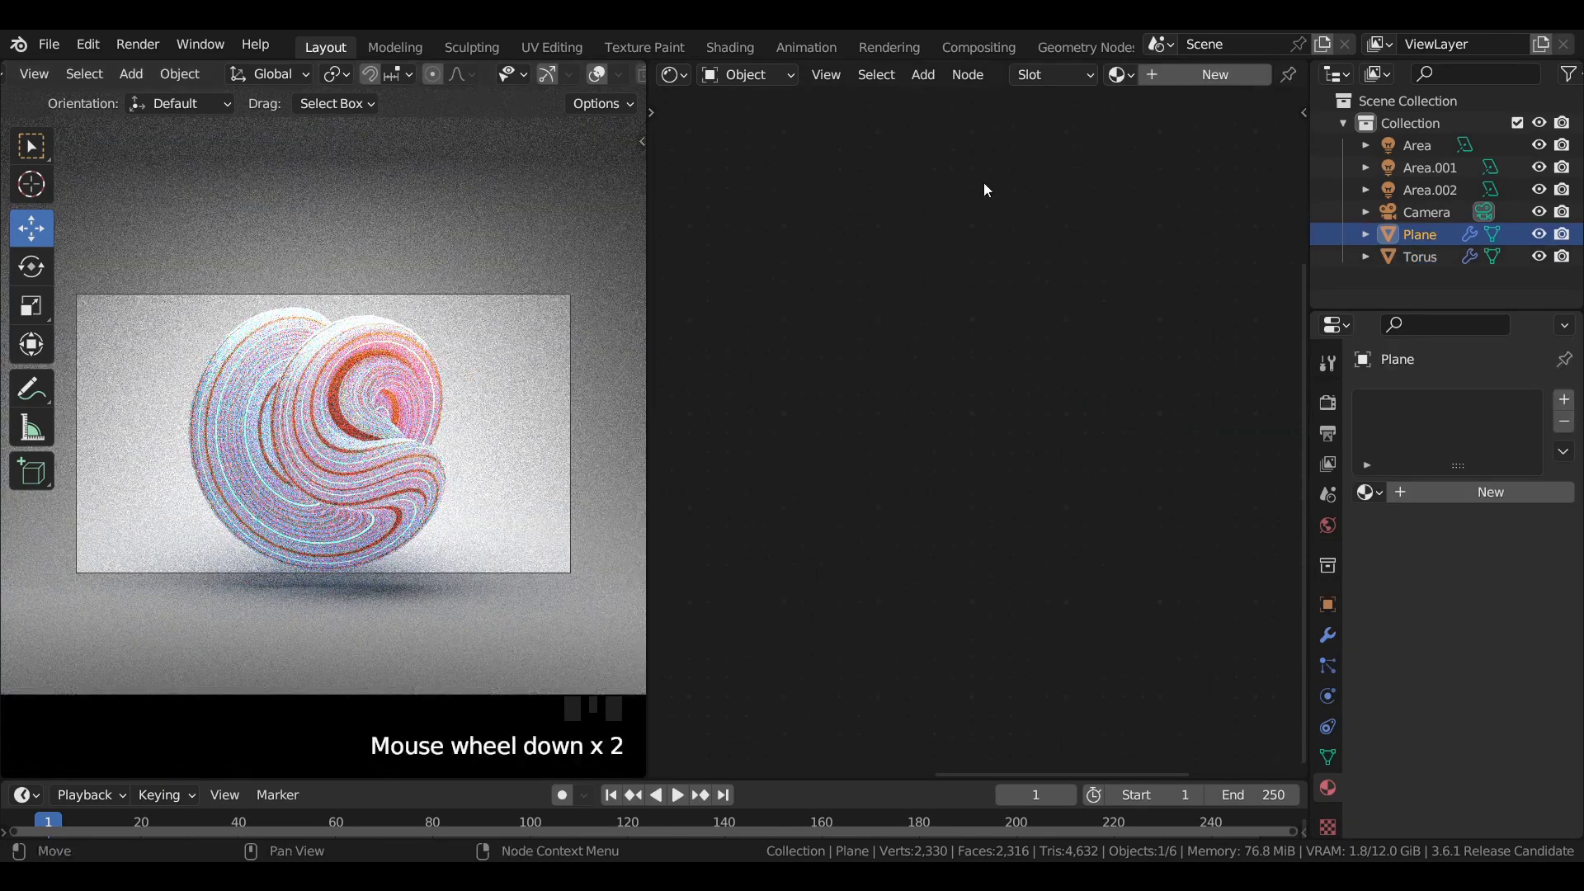
{"action": "left_click", "coordinate": [1183, 72]}
{"action": "middle_click_drag", "start_coordinate": [1168, 231], "coordinate": [1009, 425]}
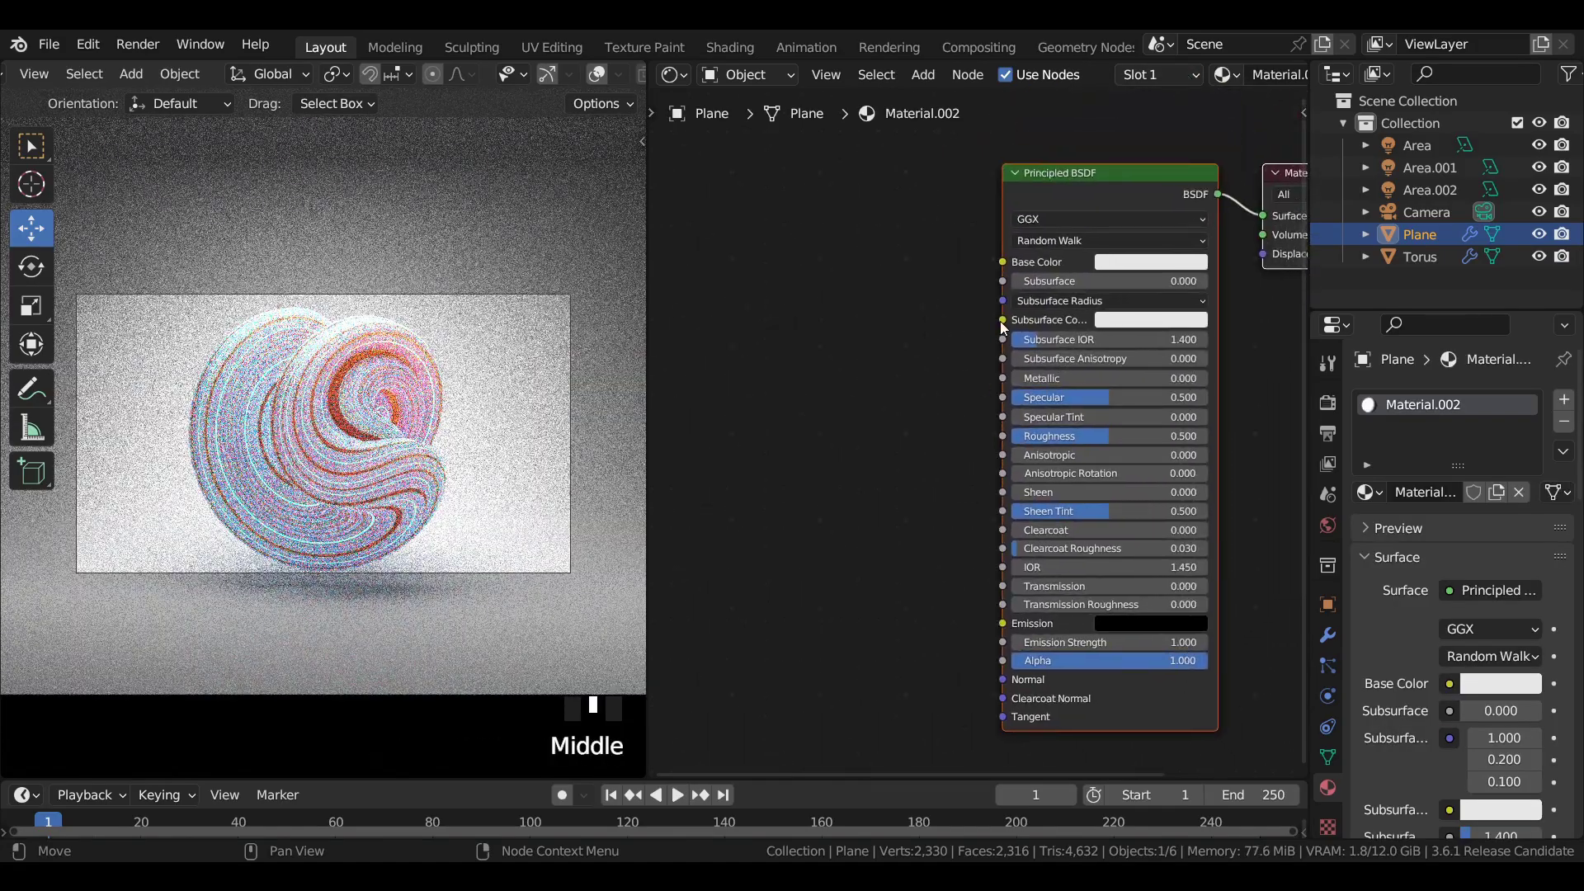
{"action": "left_click_drag", "start_coordinate": [1016, 381], "coordinate": [1197, 406]}
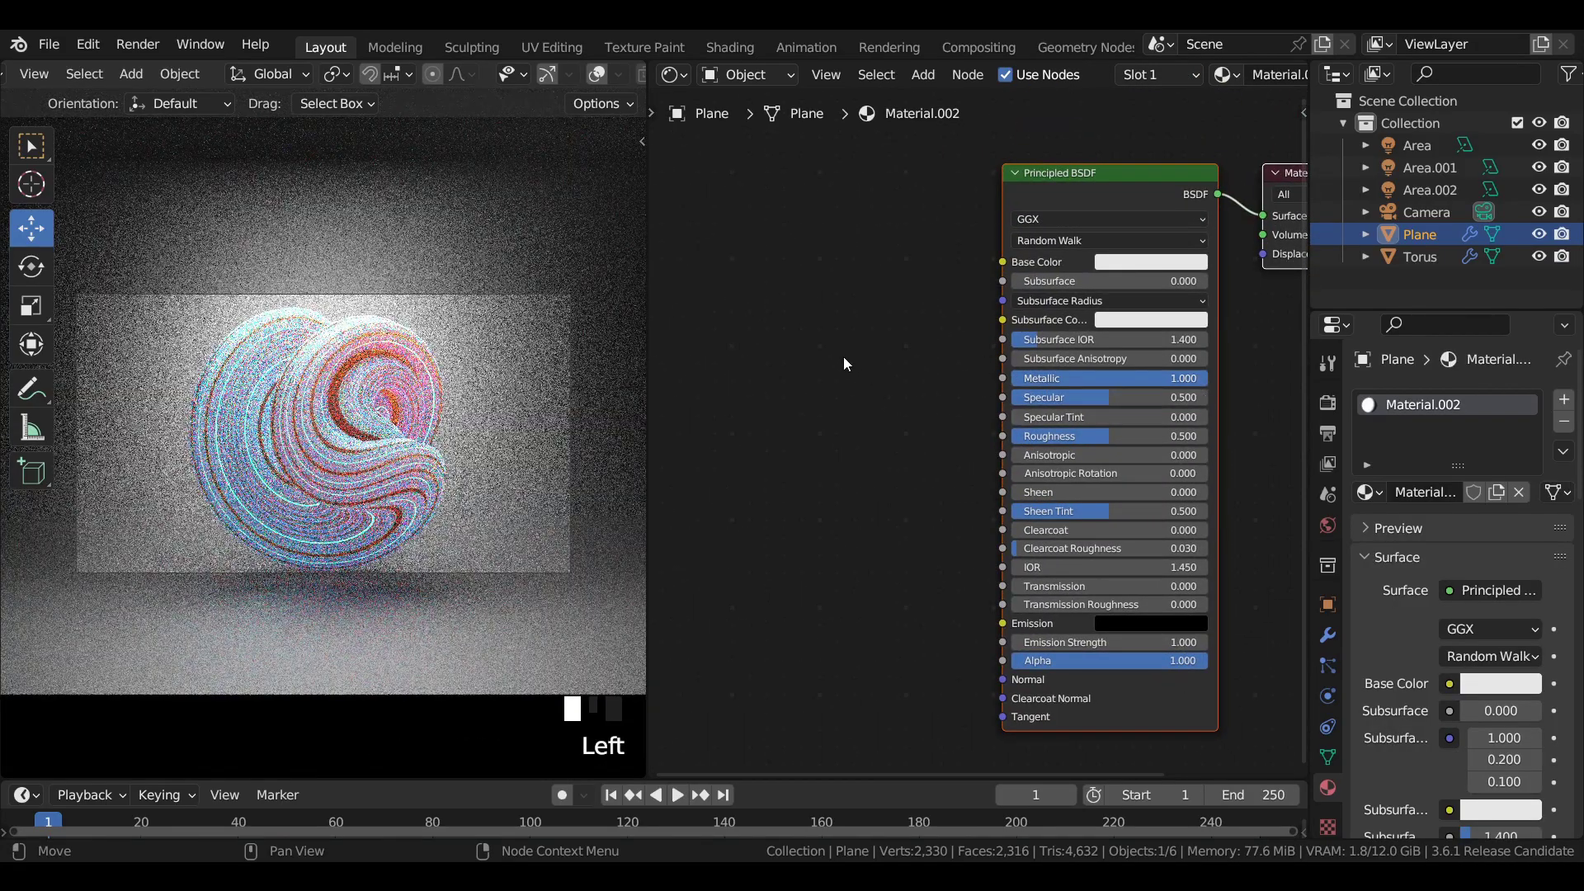
{"action": "left_click_drag", "start_coordinate": [1051, 404], "coordinate": [1090, 437]}
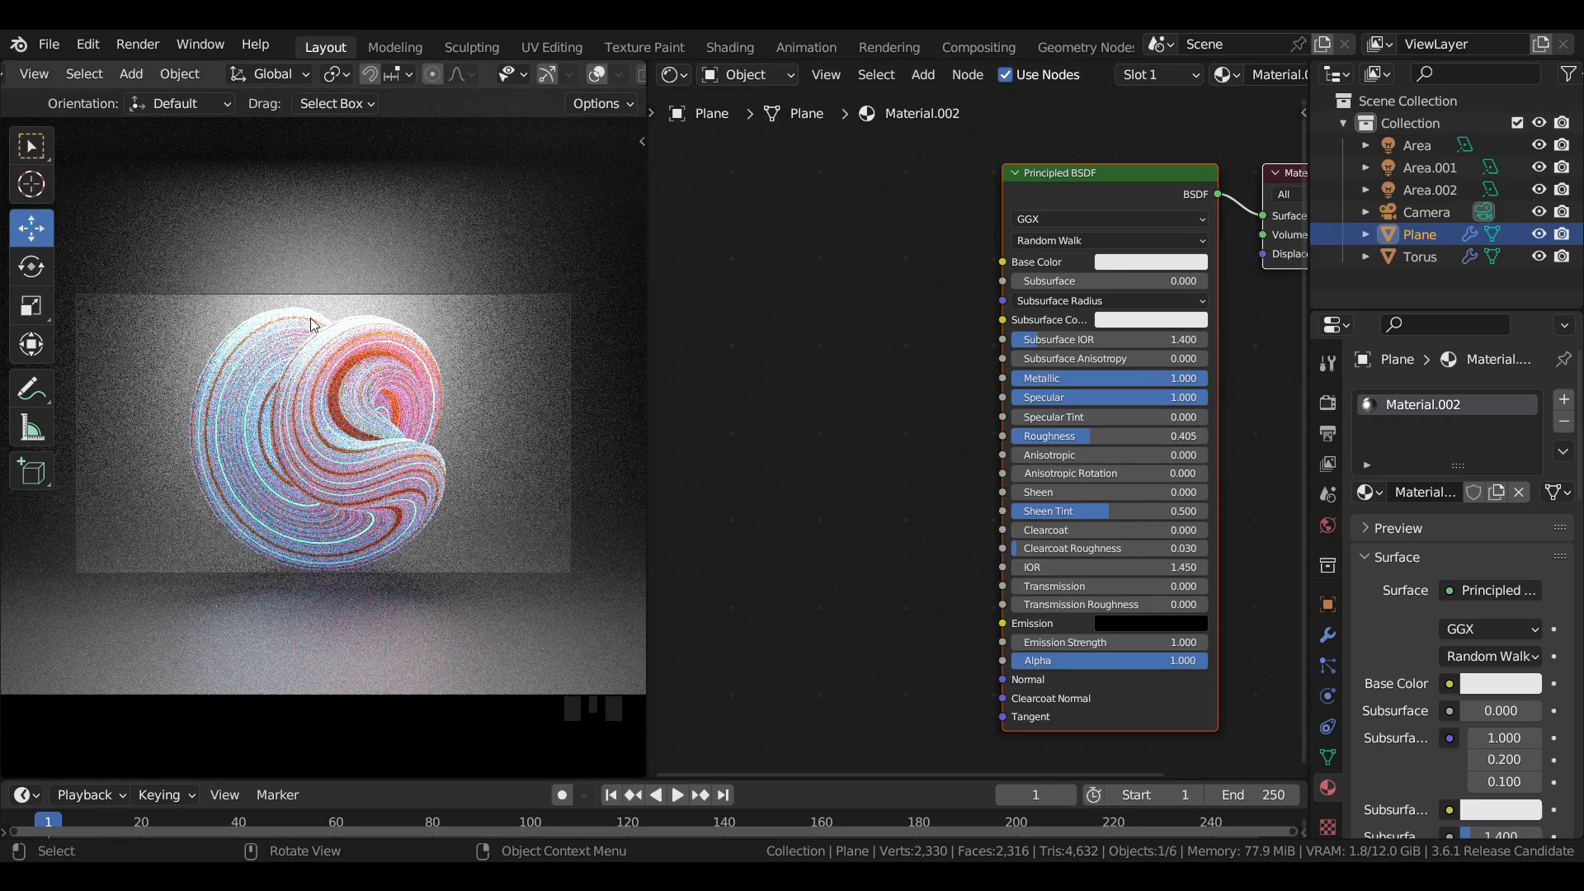
- Show the navigation gizmos, enter camera view, and select the overhead Area light
{"action": "left_click", "coordinate": [548, 74]}
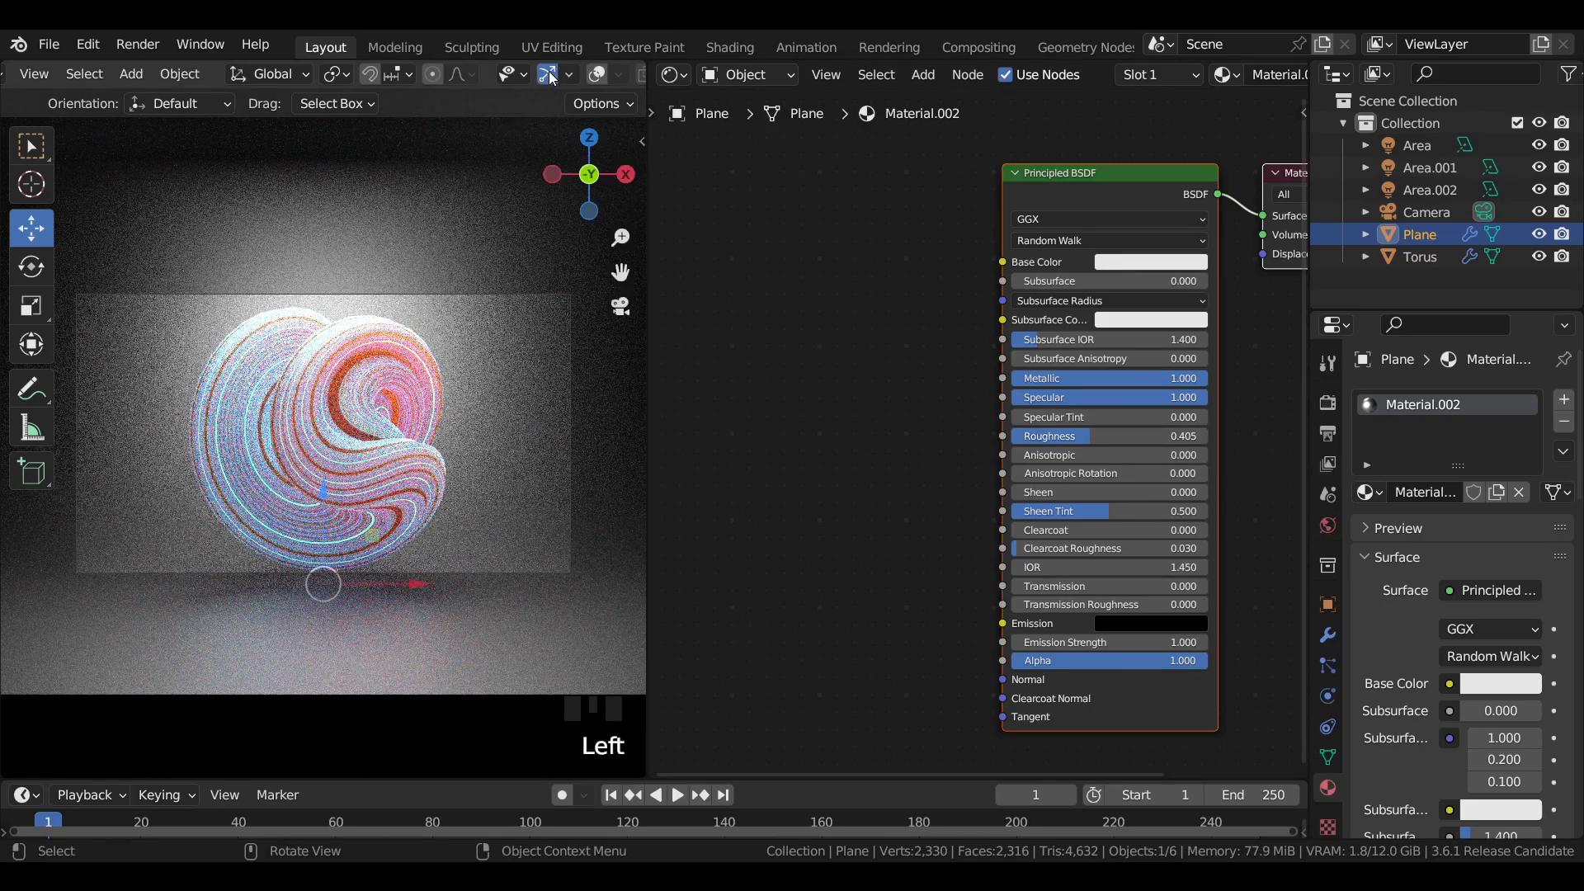
{"action": "left_click", "coordinate": [620, 306]}
{"action": "scroll", "coordinate": [329, 248], "scroll_direction": "down", "scroll_amount": 2}
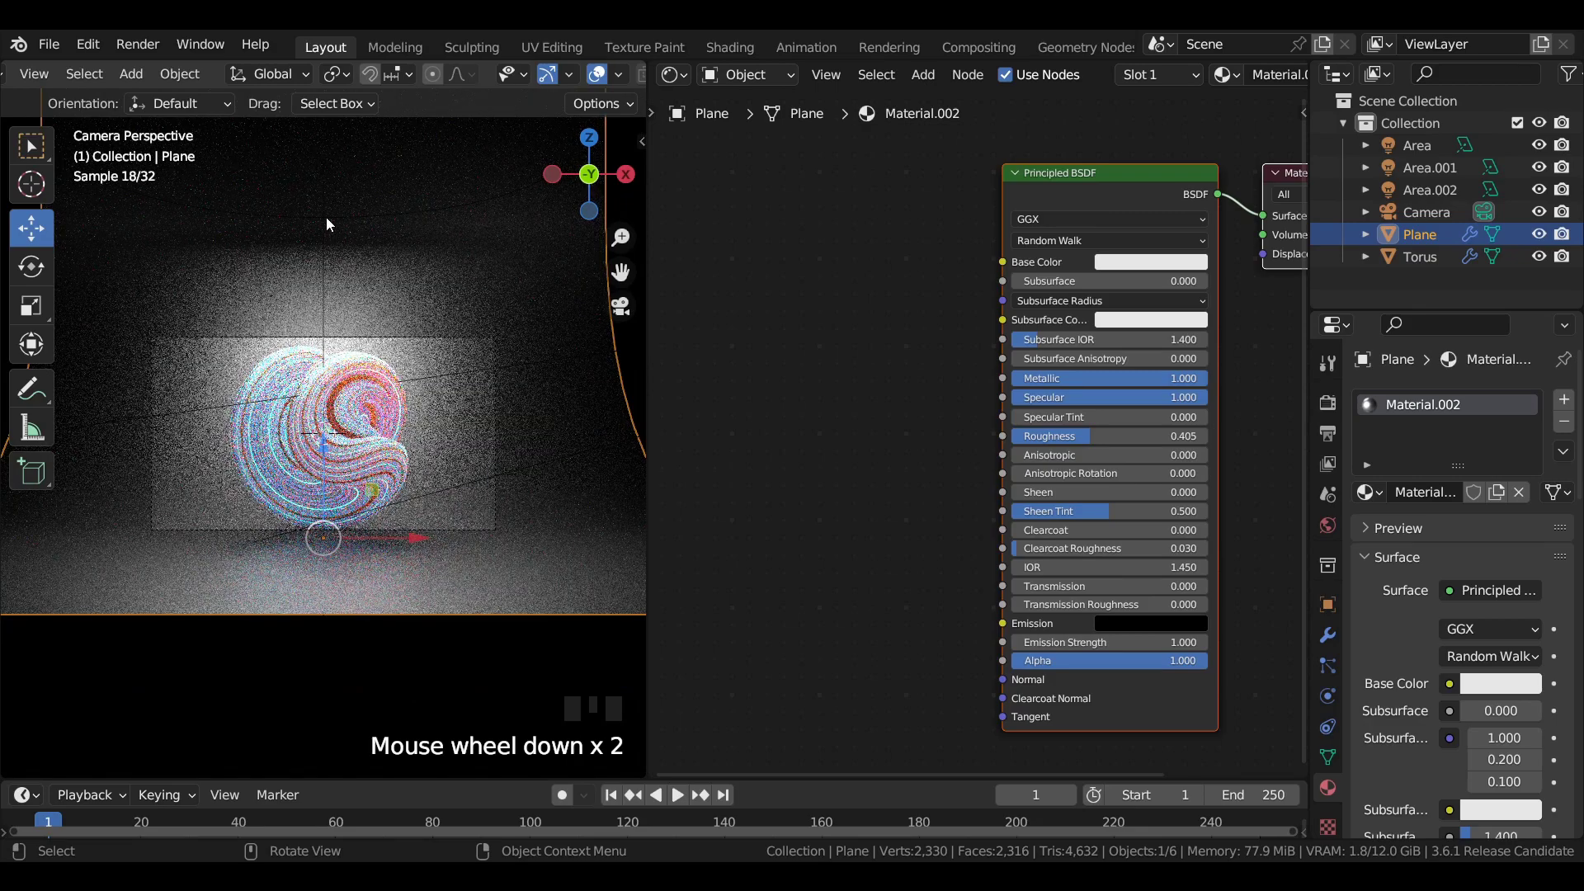
{"action": "left_click", "coordinate": [325, 216]}
{"action": "scroll", "coordinate": [342, 314], "scroll_direction": "down", "scroll_amount": 2}
{"action": "scroll", "coordinate": [347, 317], "scroll_direction": "up", "scroll_amount": 1}
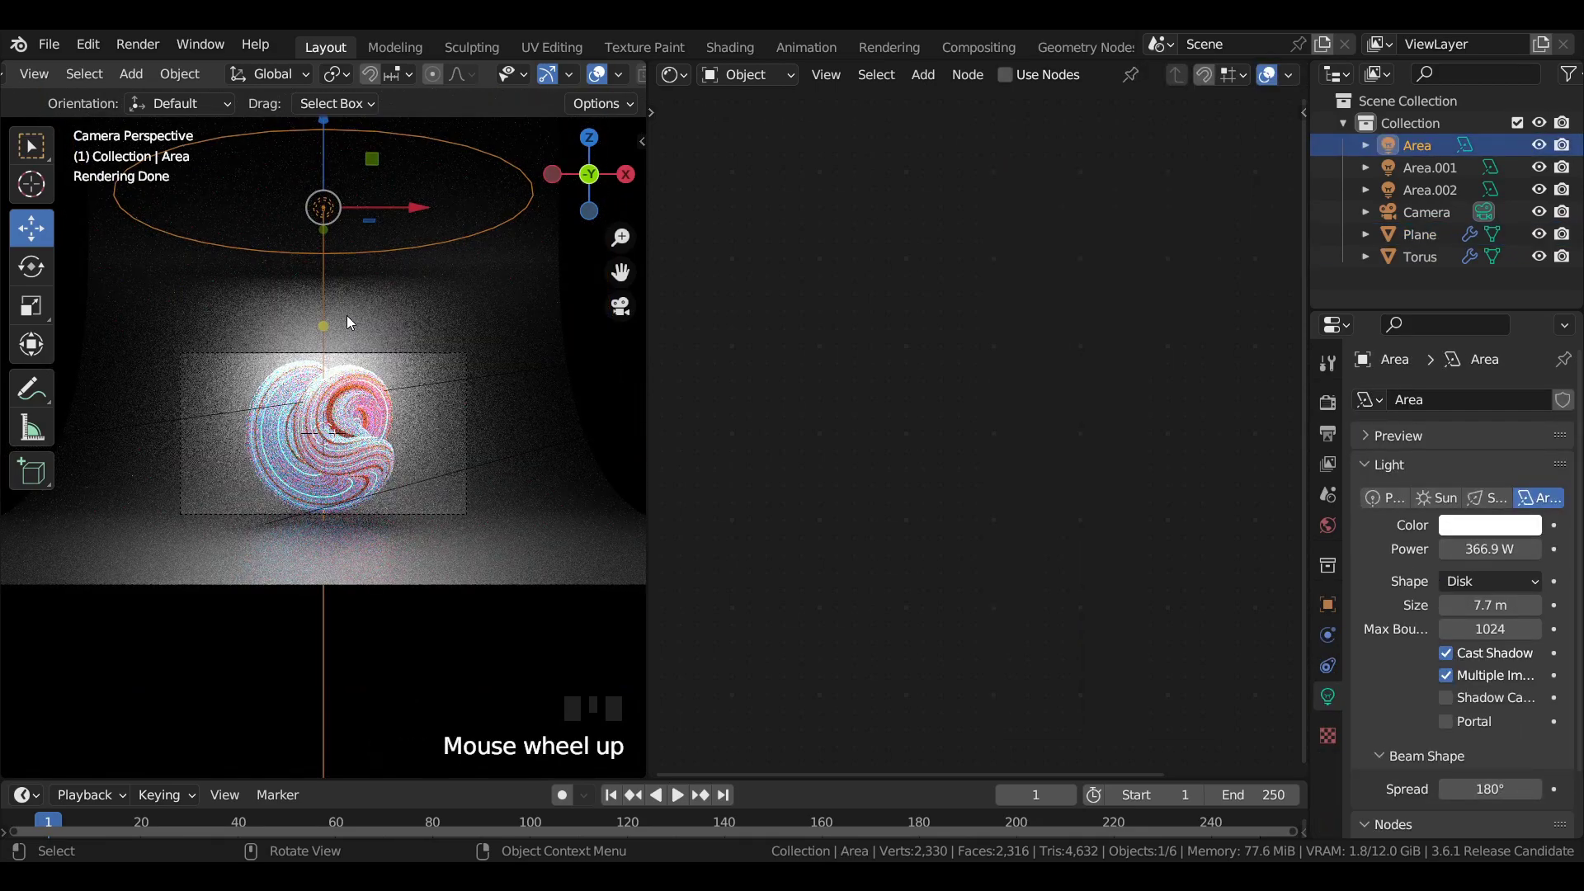
- Move the overhead Area light vertically to Z 4.2869 m, leaving it unrotated
{"action": "key", "text": "g"}
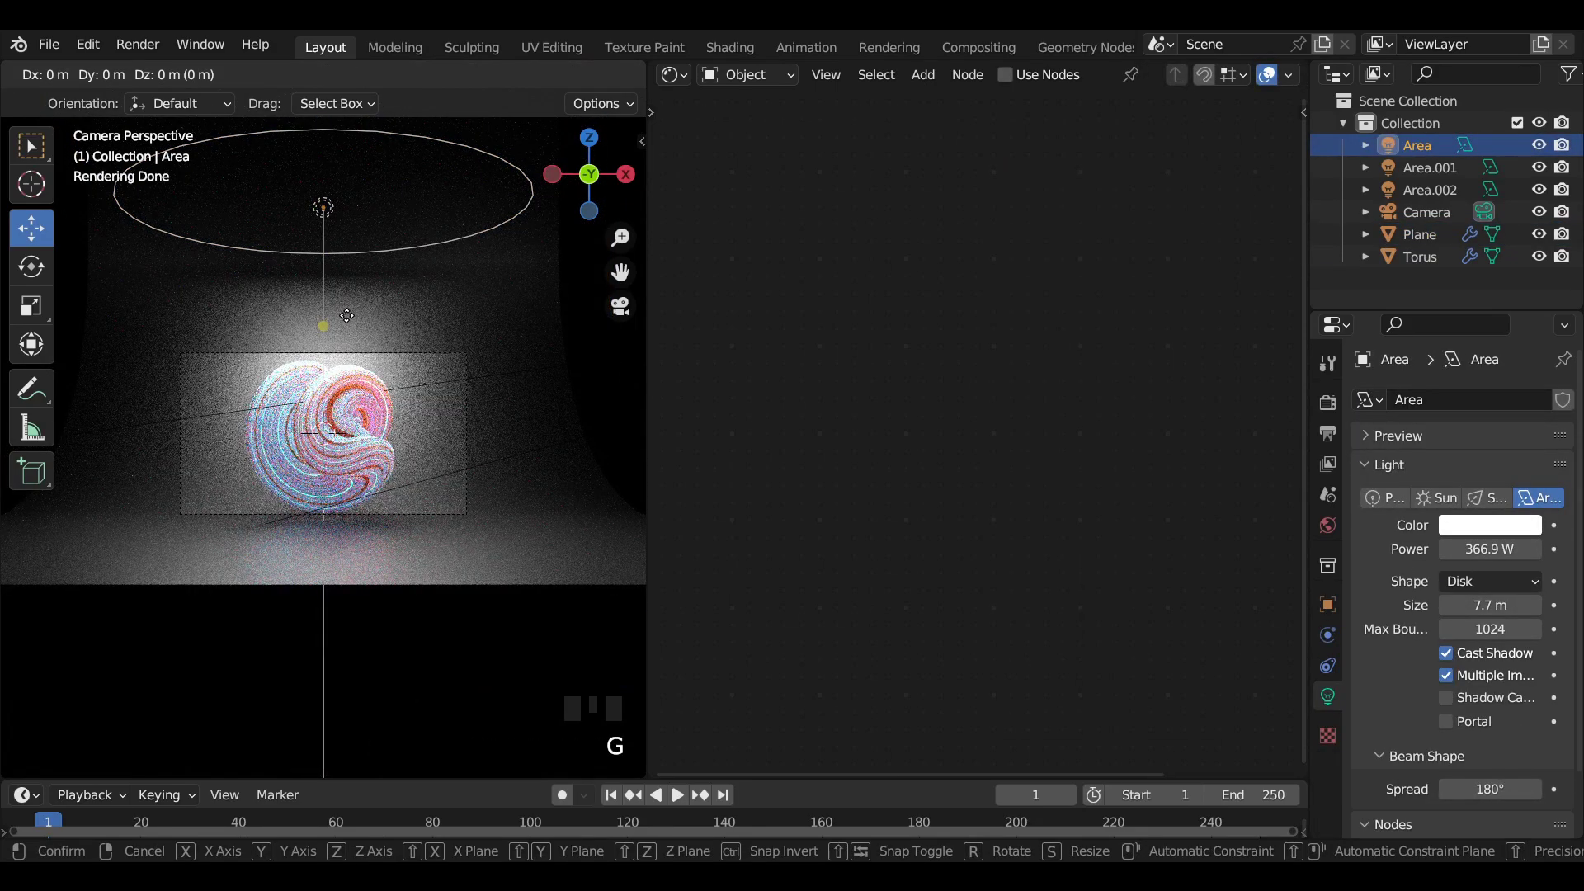
{"action": "key", "text": "z"}
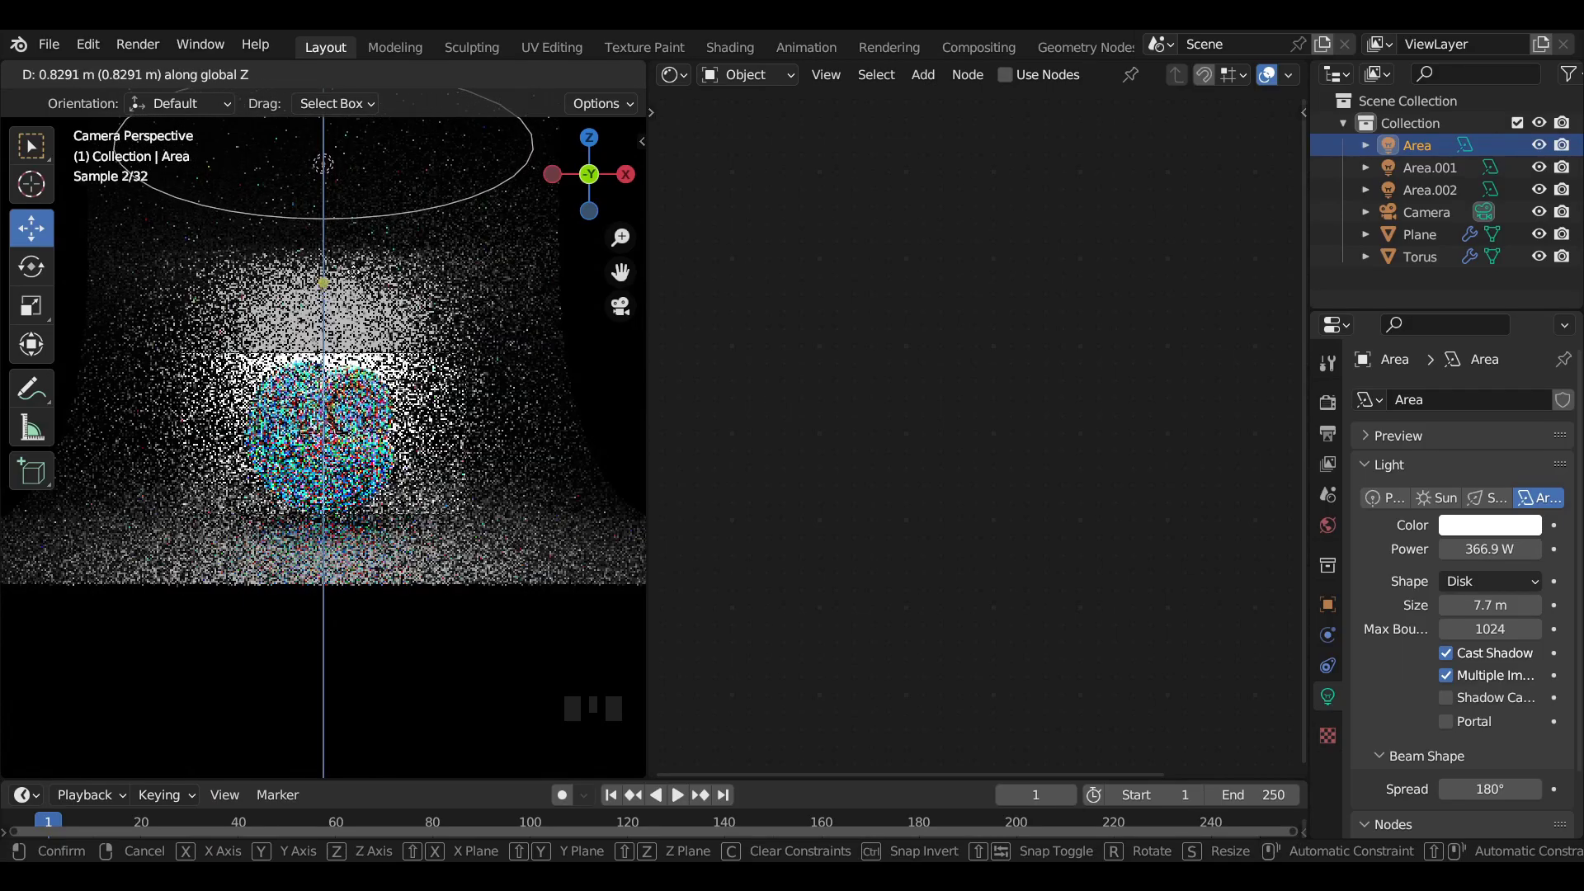
{"action": "key", "text": "minus"}
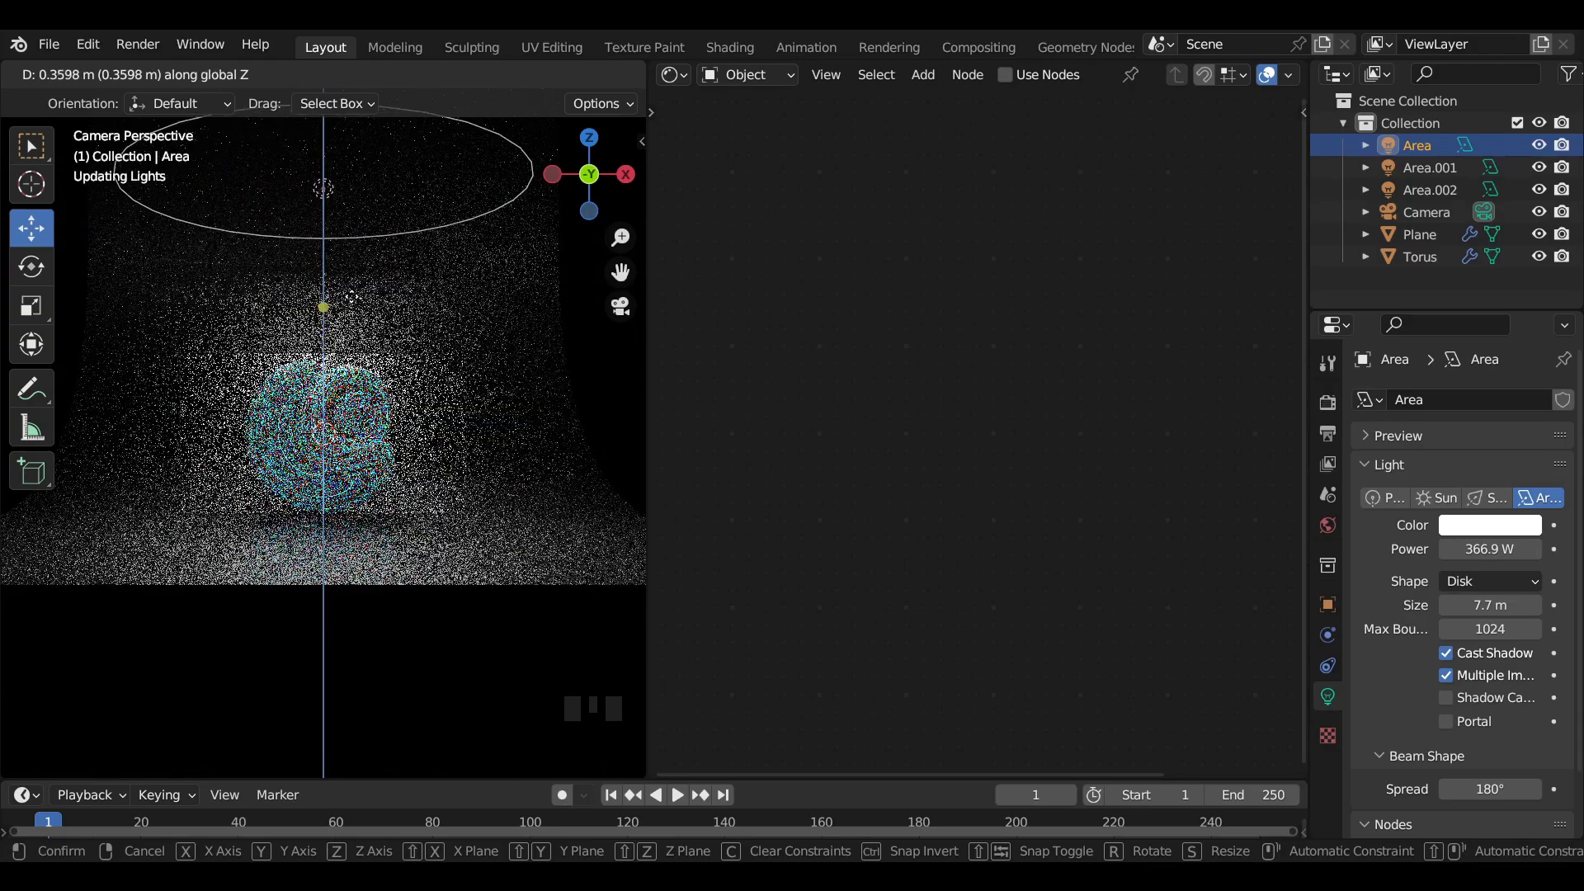
{"action": "left_click", "coordinate": [351, 294]}
{"action": "key", "text": "r"}
{"action": "key", "text": "r"}
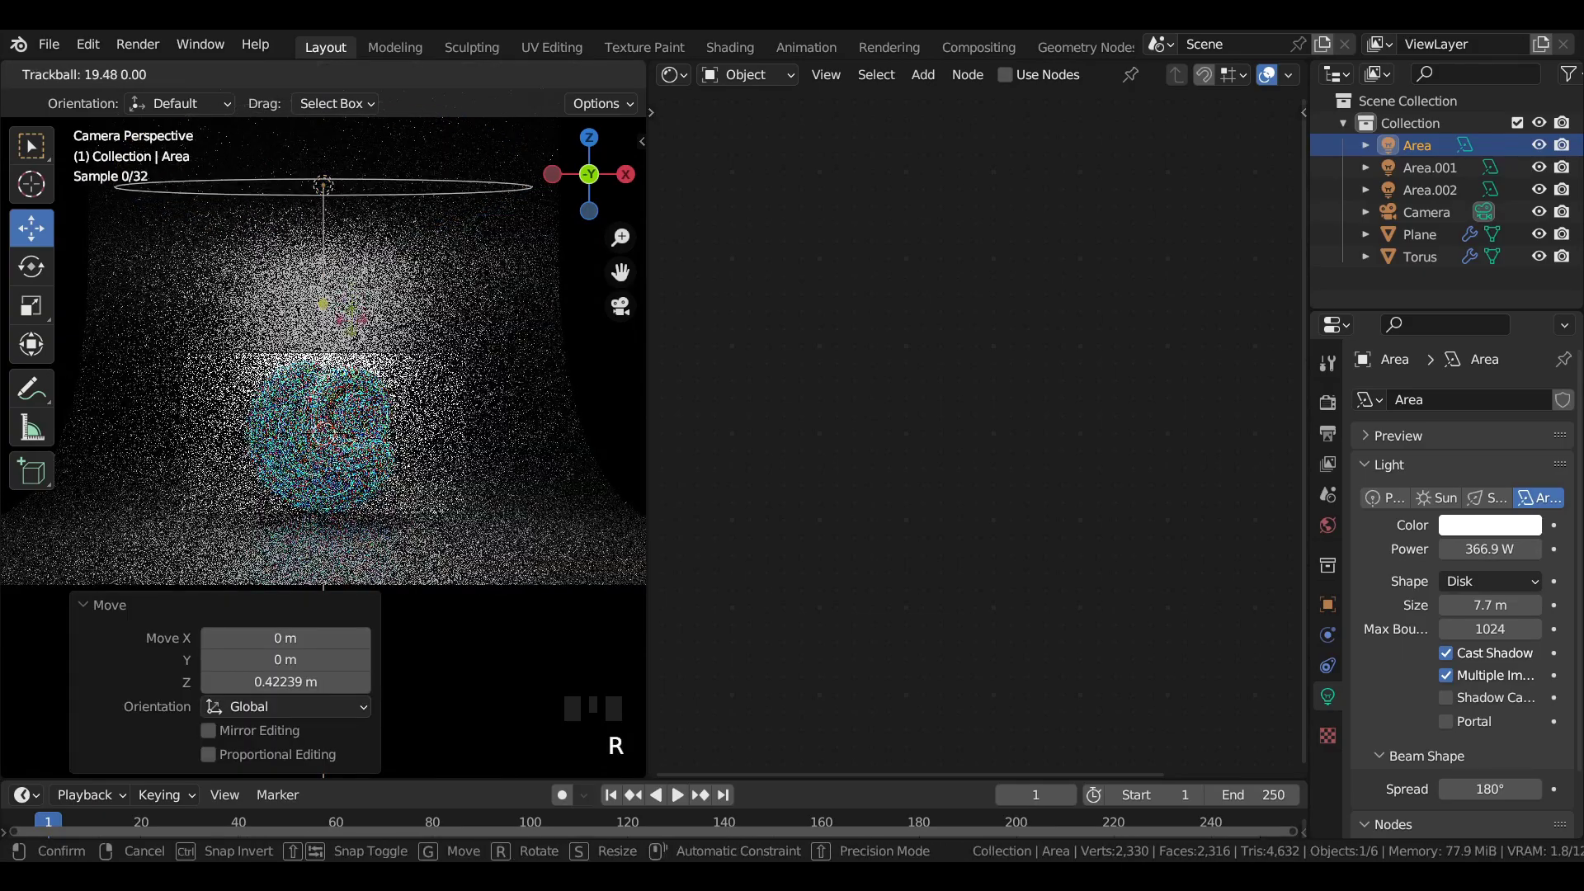
{"action": "left_click", "coordinate": [349, 333]}
{"action": "scroll", "coordinate": [350, 333], "scroll_direction": "up", "scroll_amount": 4}
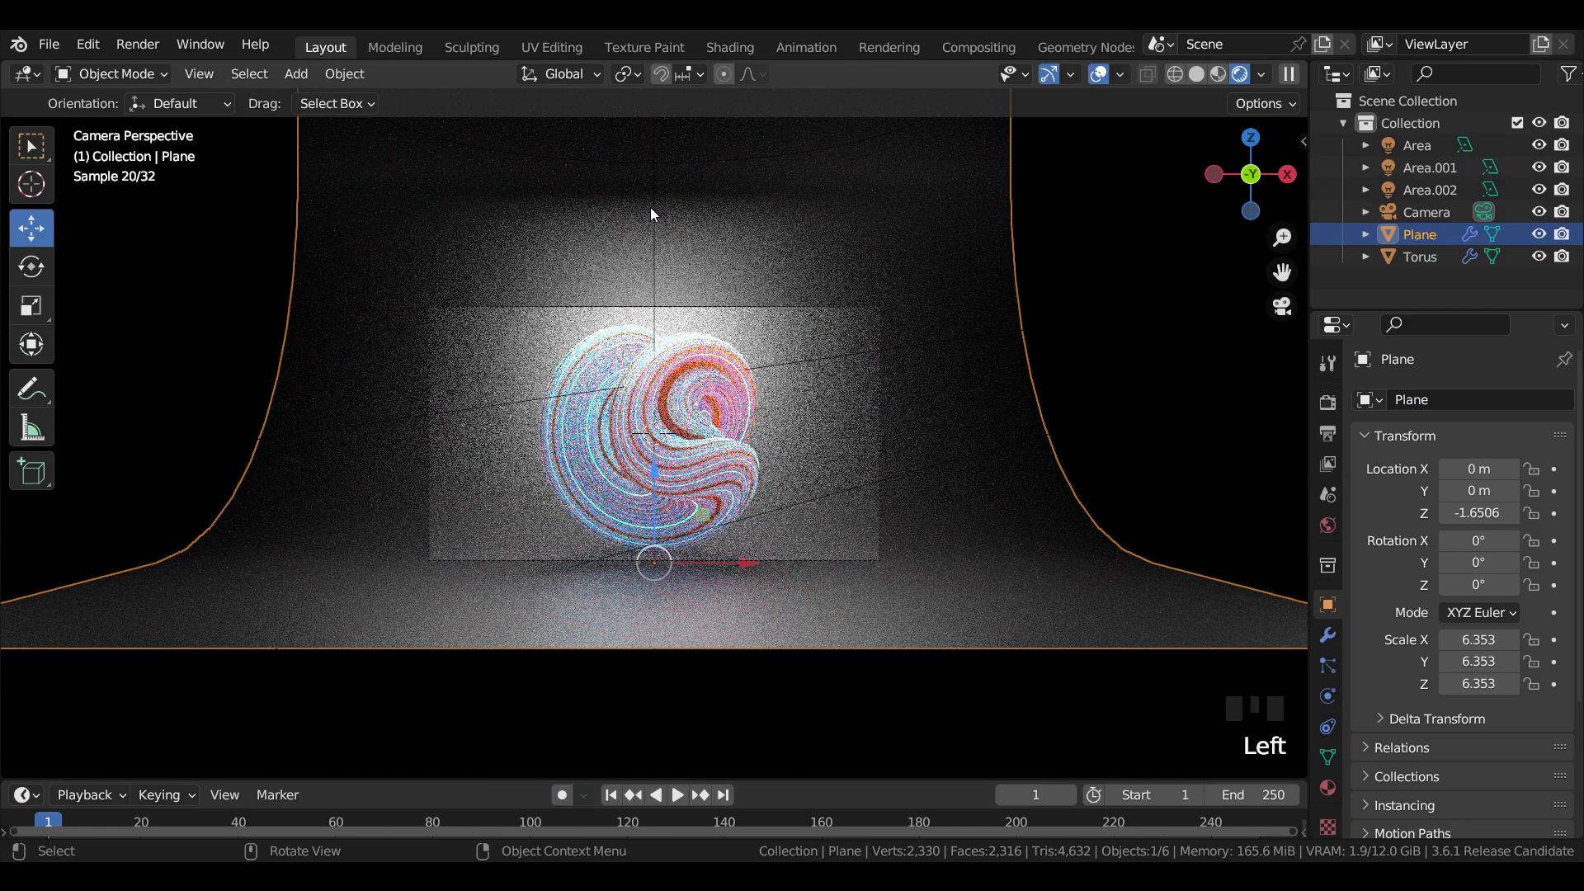
{"action": "left_click", "coordinate": [652, 213]}
- Dim the overhead Area light from 366.9 W to 229.6 W, keeping its size at 7.7 m
{"action": "left_click", "coordinate": [660, 209]}
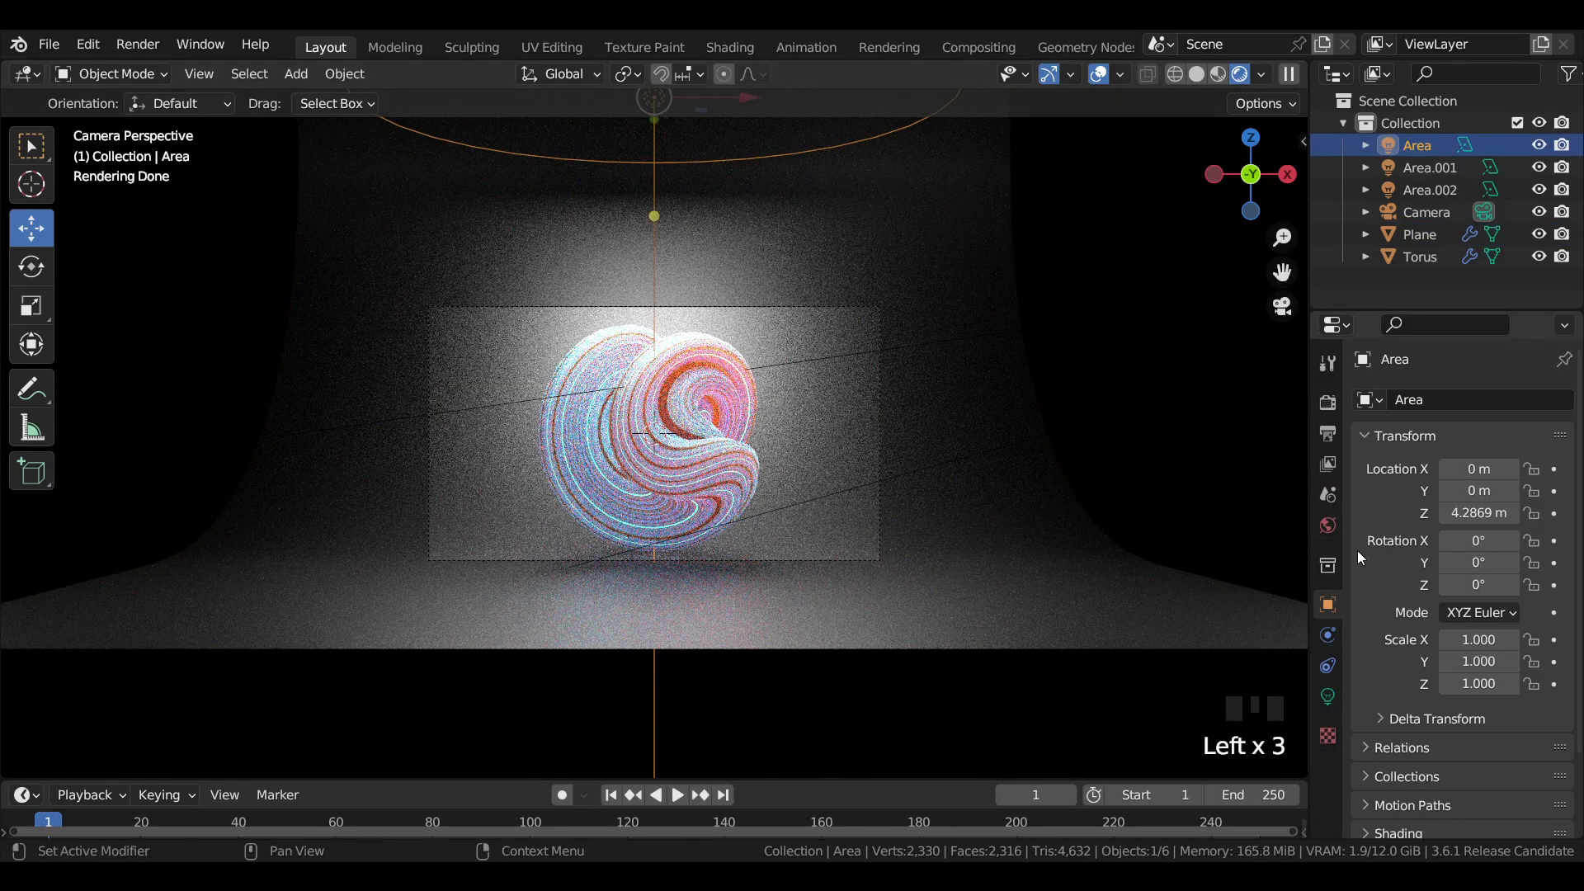
{"action": "left_click", "coordinate": [1327, 696]}
{"action": "left_click_drag", "start_coordinate": [1488, 605], "coordinate": [1567, 605]}
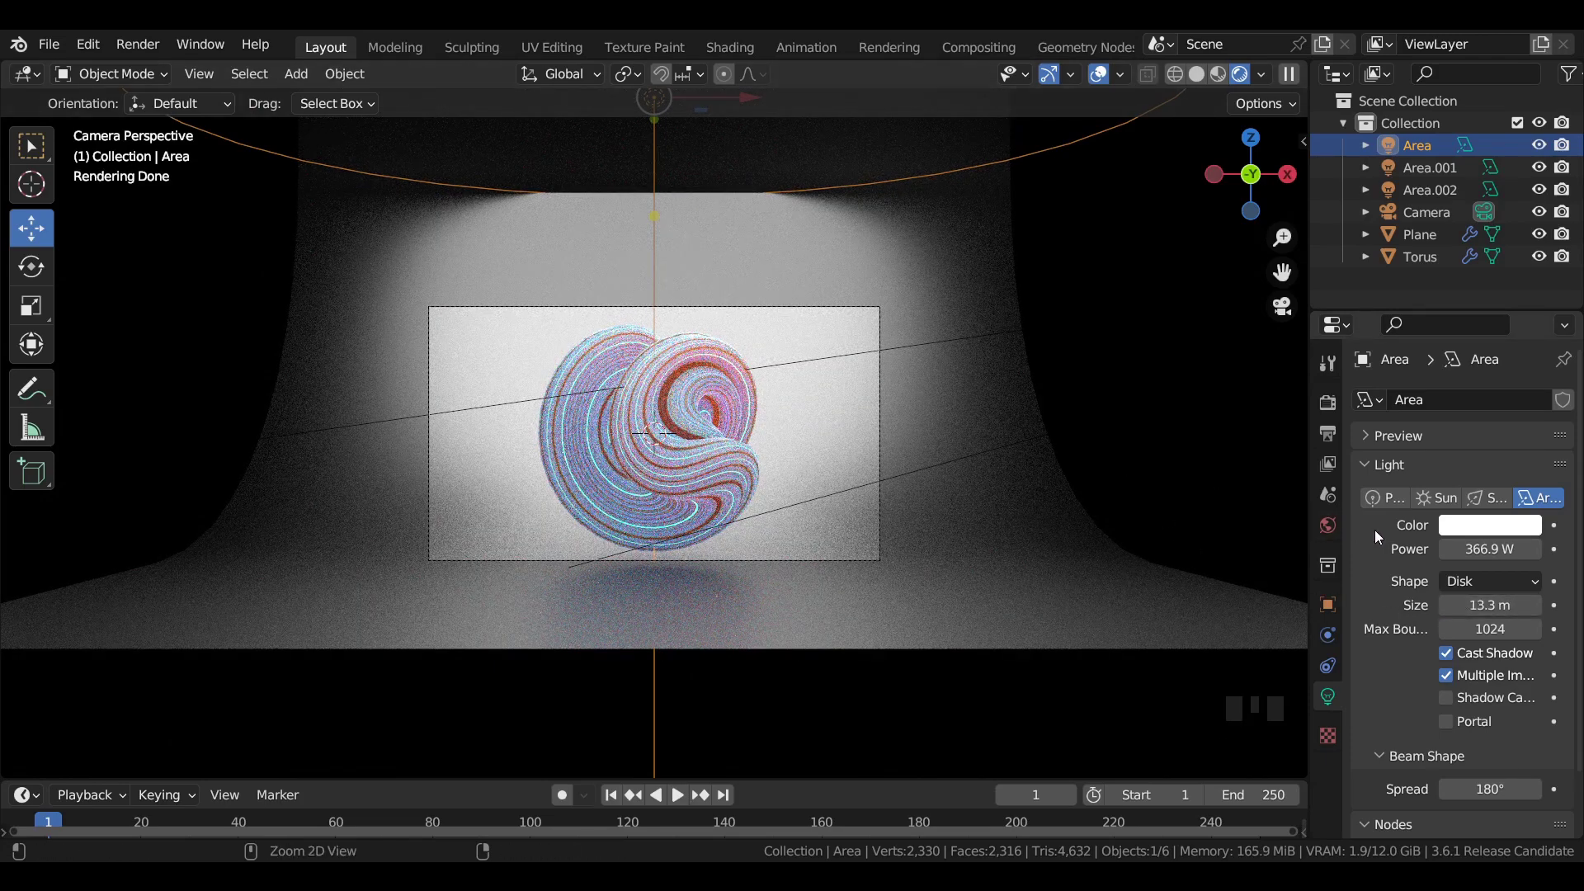
{"action": "key", "text": "ctrl+z"}
{"action": "left_click_drag", "start_coordinate": [1489, 548], "coordinate": [1471, 548]}
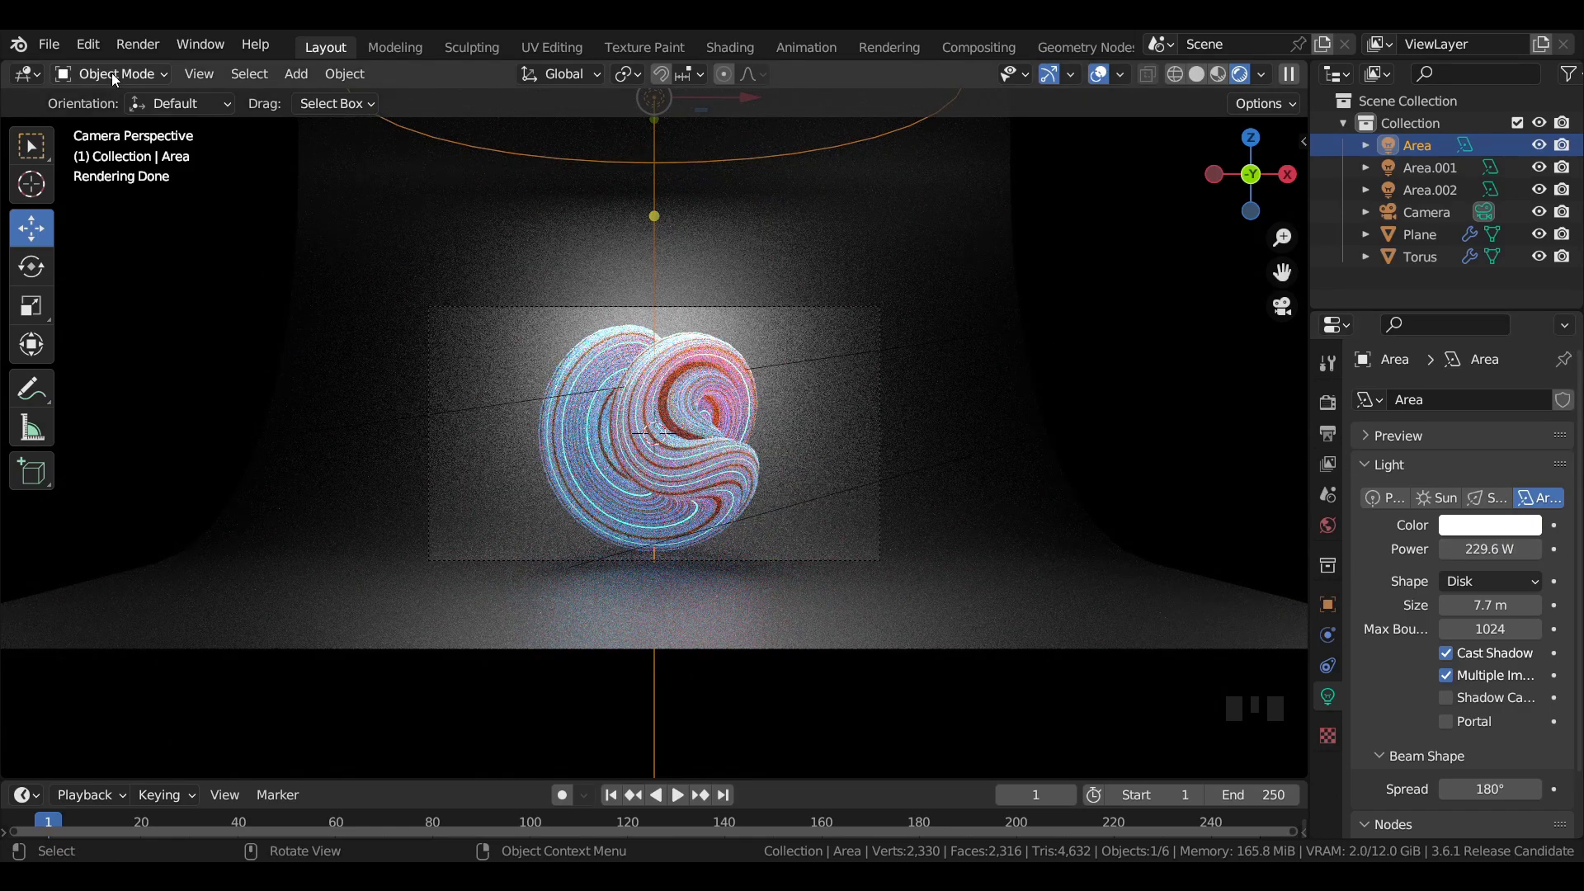
{"action": "left_click", "coordinate": [138, 43]}
- Render the image in Cycles, finishing in 00:47.62, then zoom and pan to inspect the denoised result
{"action": "left_click", "coordinate": [183, 70]}
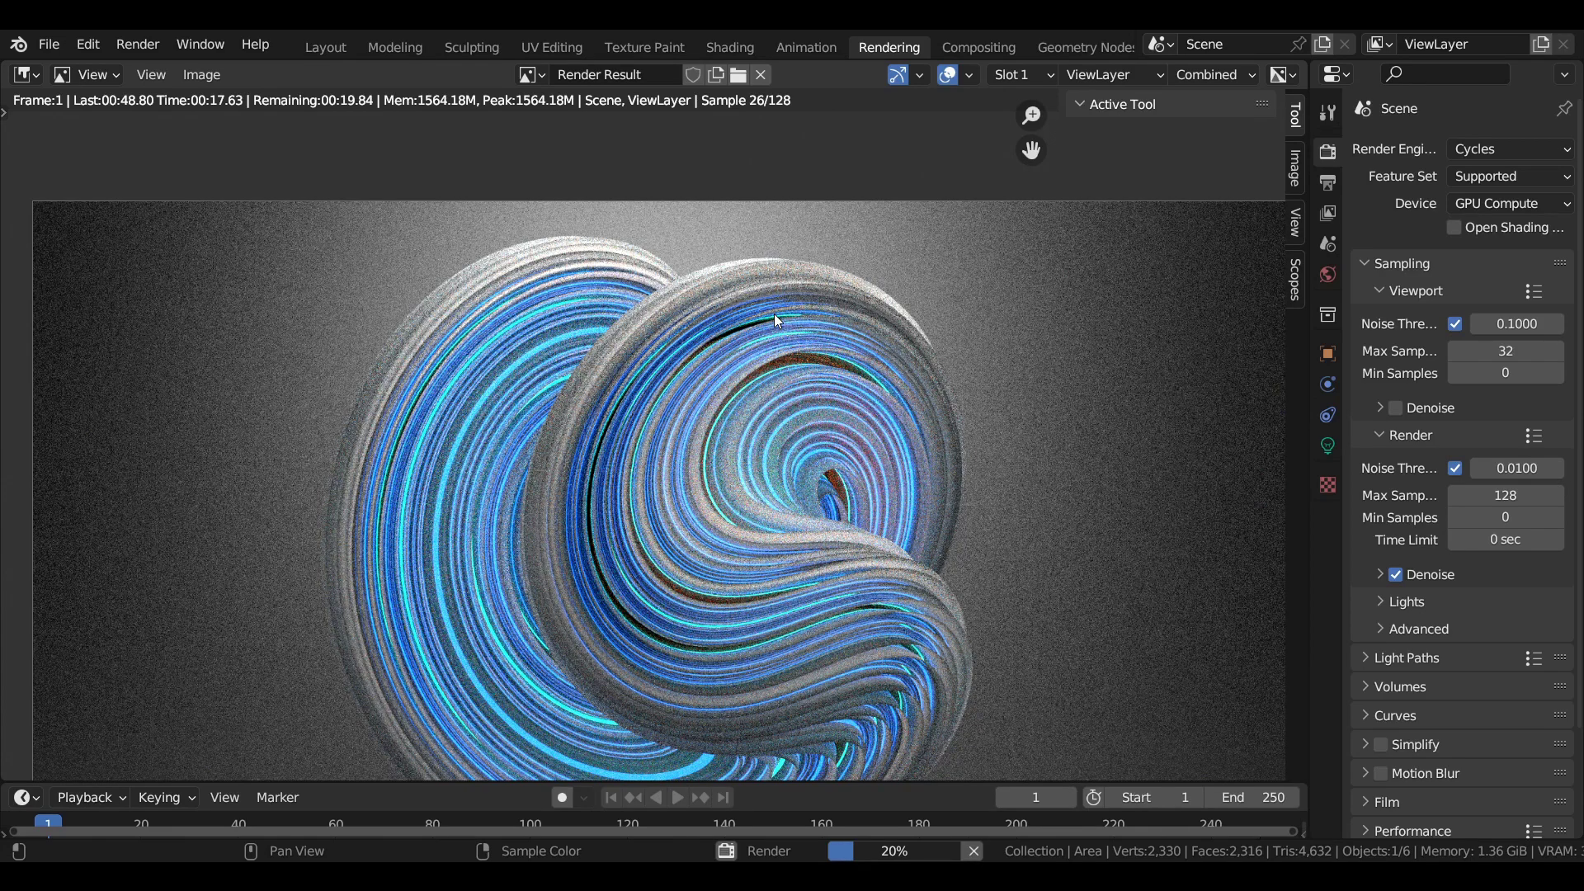
{"action": "scroll", "coordinate": [775, 315], "scroll_direction": "down", "scroll_amount": 1}
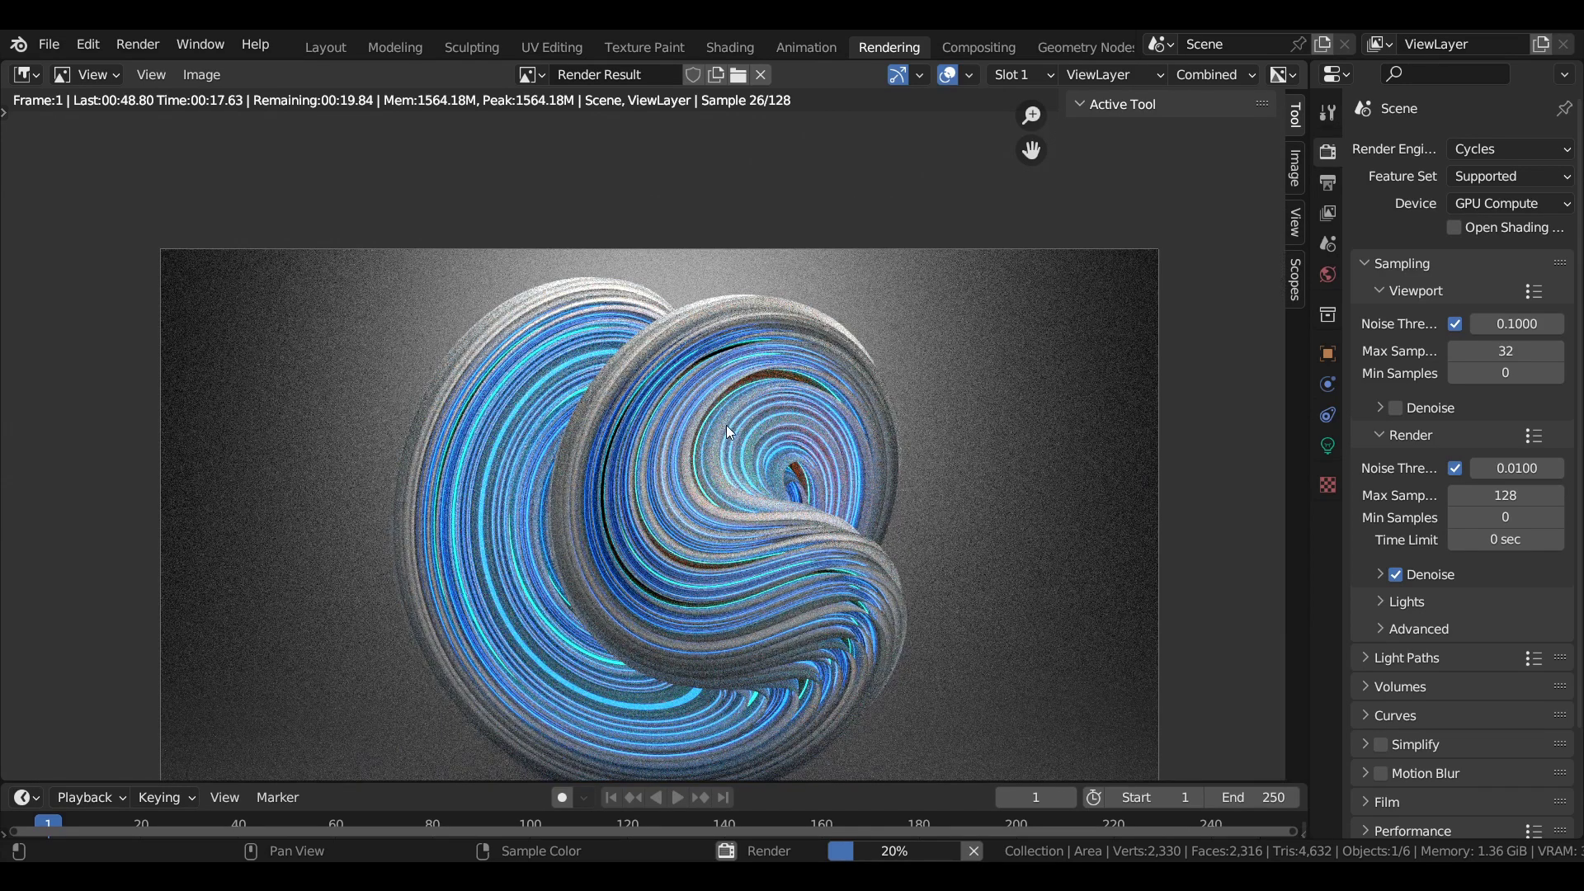
{"action": "middle_click_drag", "start_coordinate": [726, 424], "coordinate": [749, 337]}
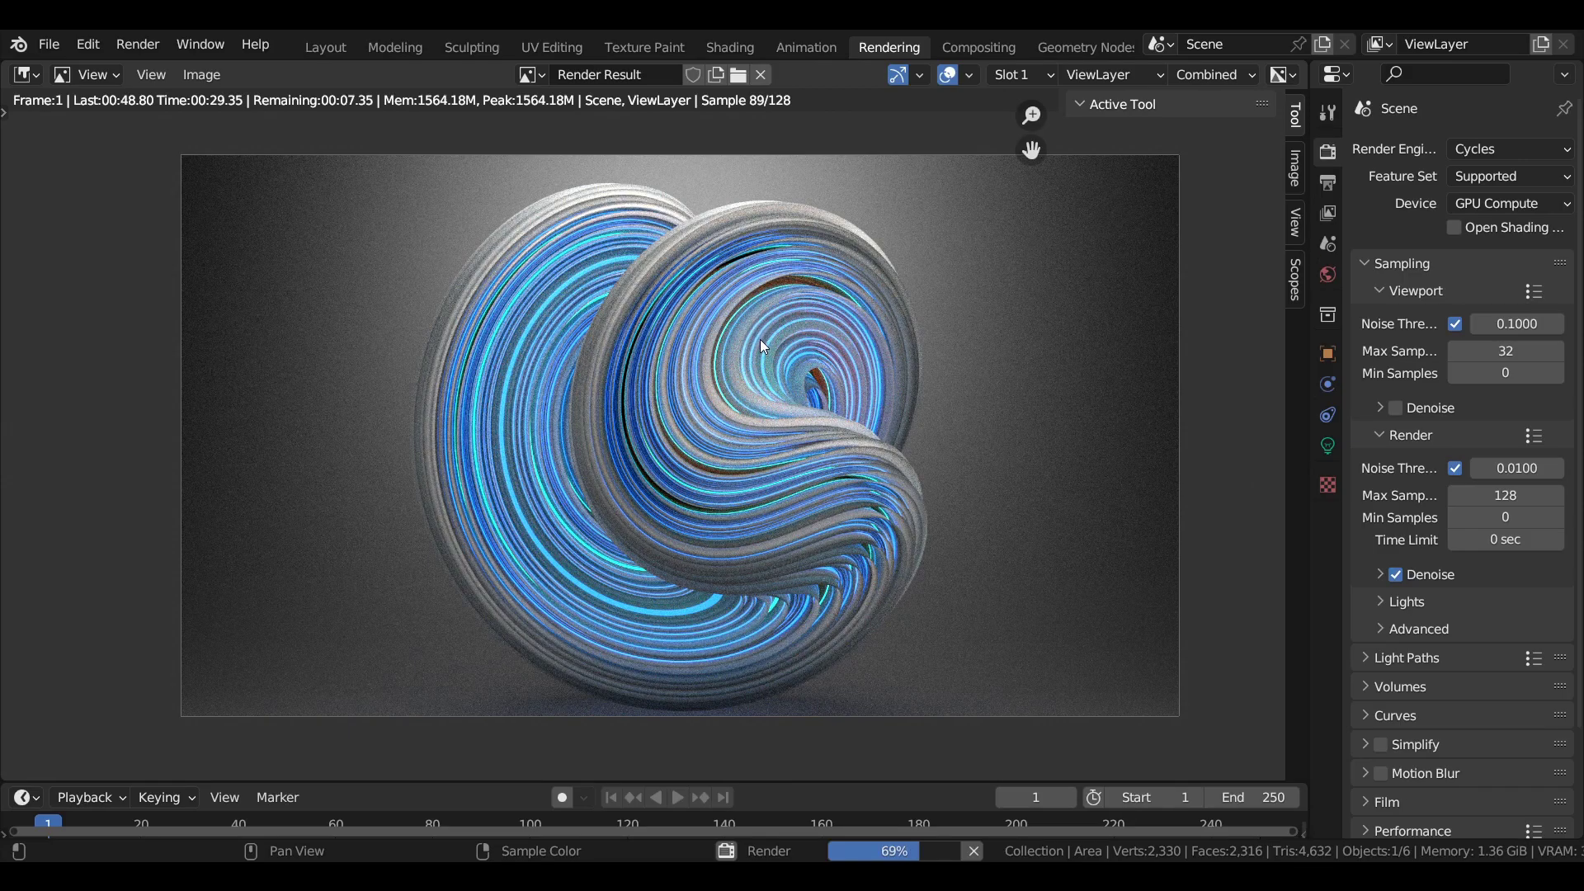
{"action": "scroll", "coordinate": [789, 355], "scroll_direction": "up", "scroll_amount": 4}
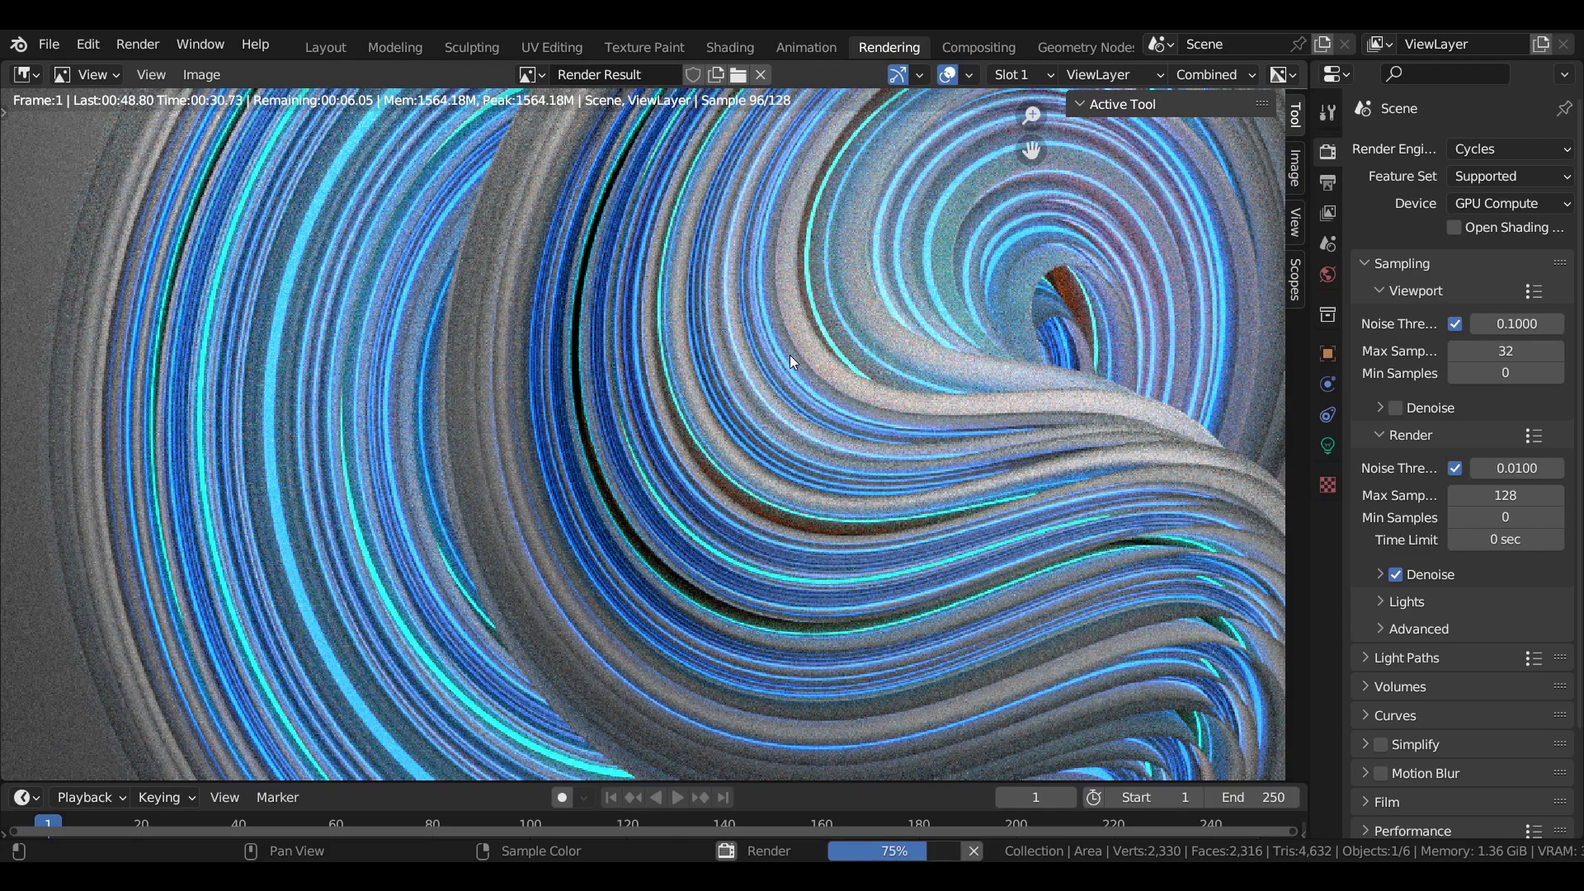
{"action": "key", "text": "Home"}
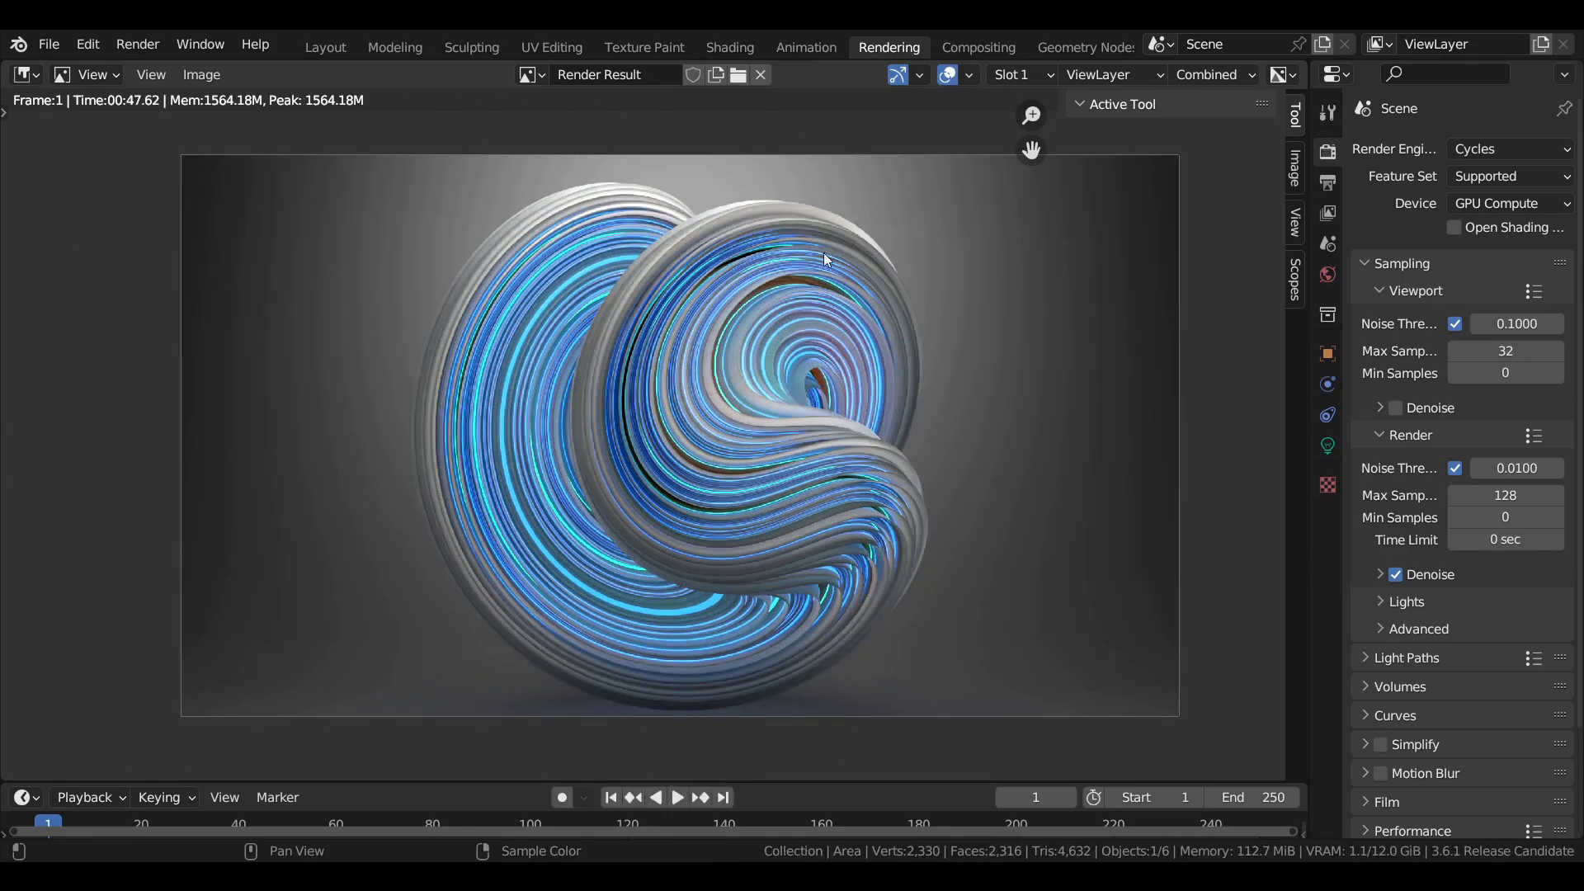
{"action": "scroll", "coordinate": [788, 354], "scroll_direction": "up", "scroll_amount": 1}
{"action": "scroll", "coordinate": [808, 280], "scroll_direction": "up", "scroll_amount": 1}
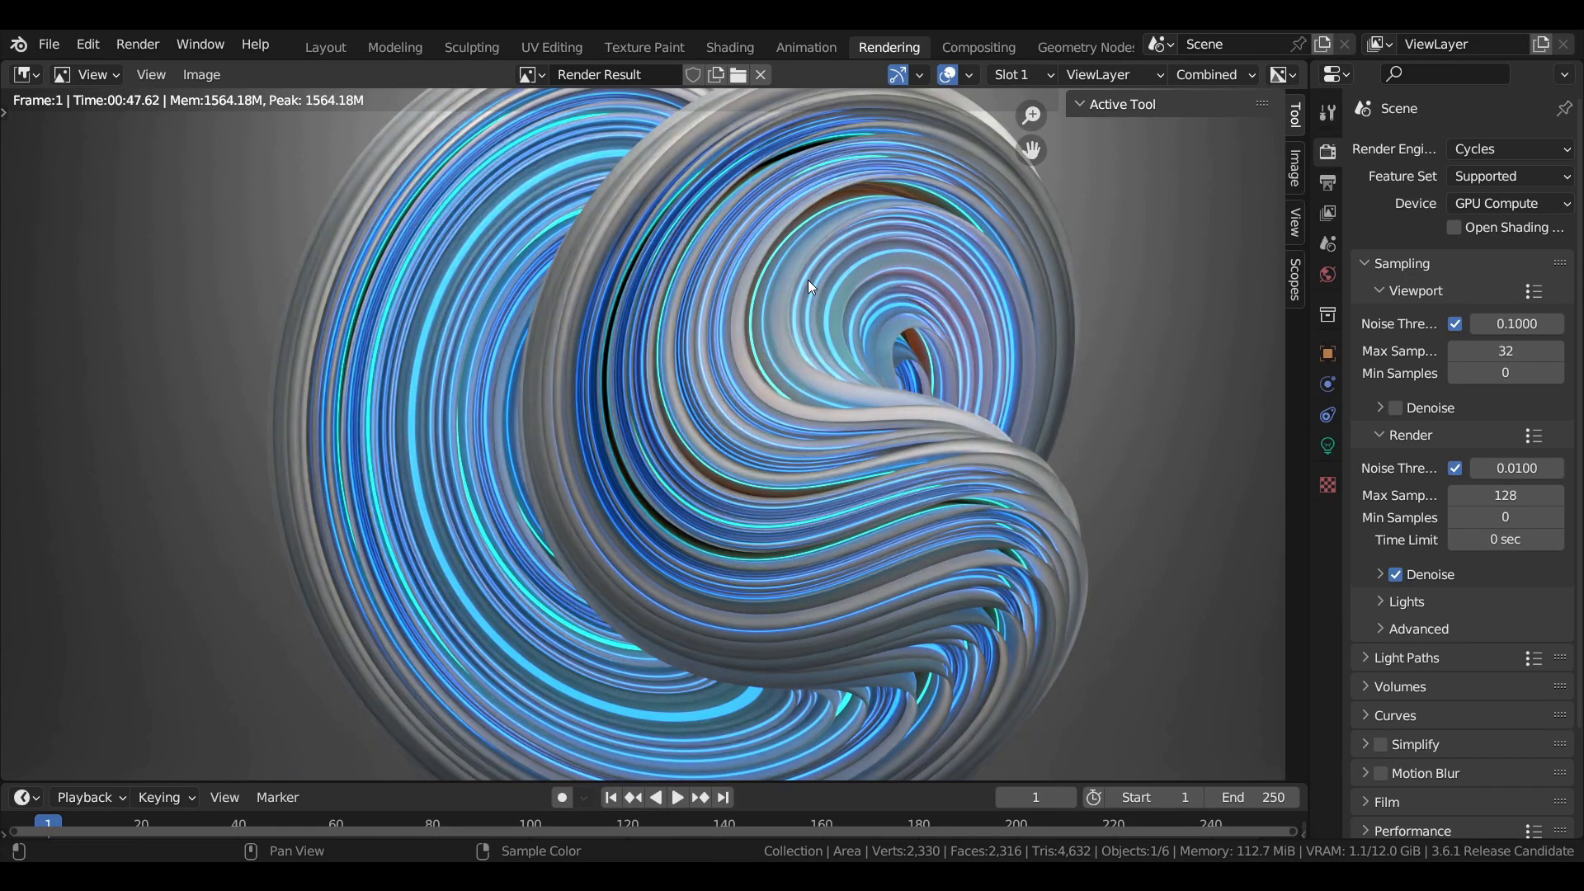